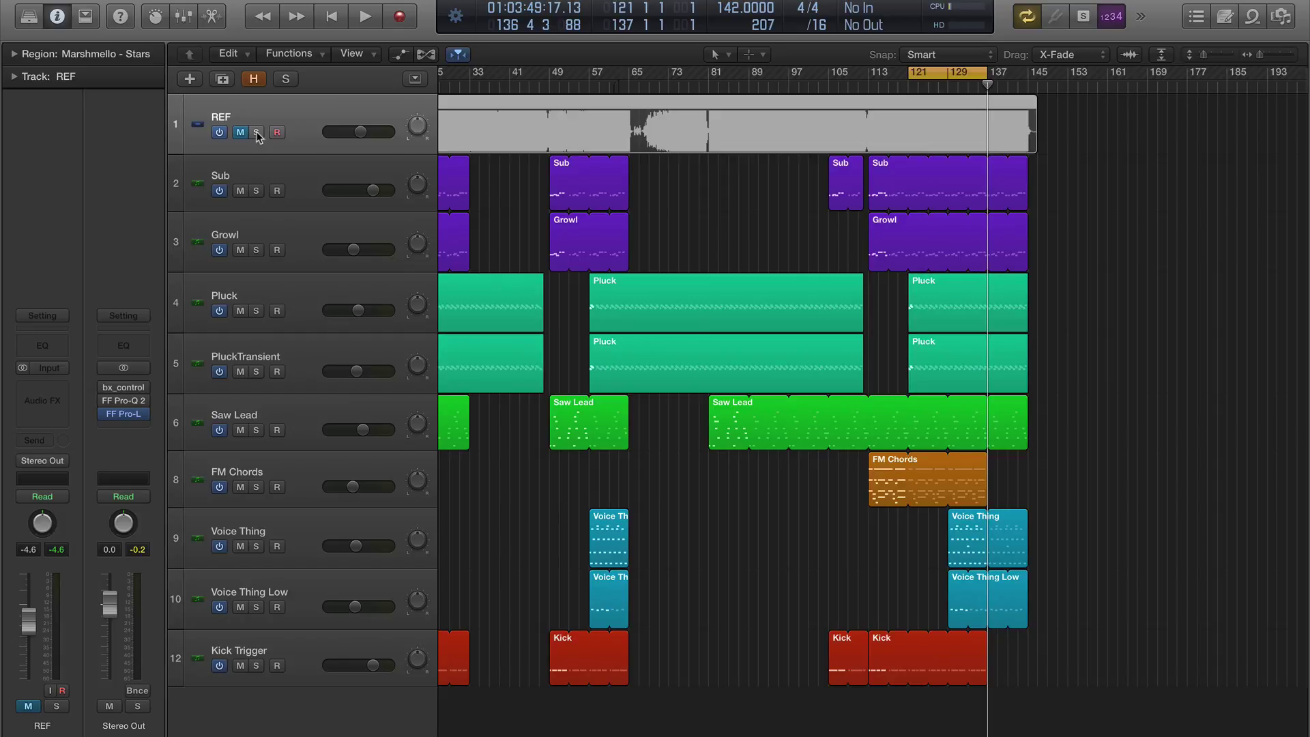
# Play the looped section from bar 121 and compare the full recreation with the soloed REF track
pyautogui.press('space')
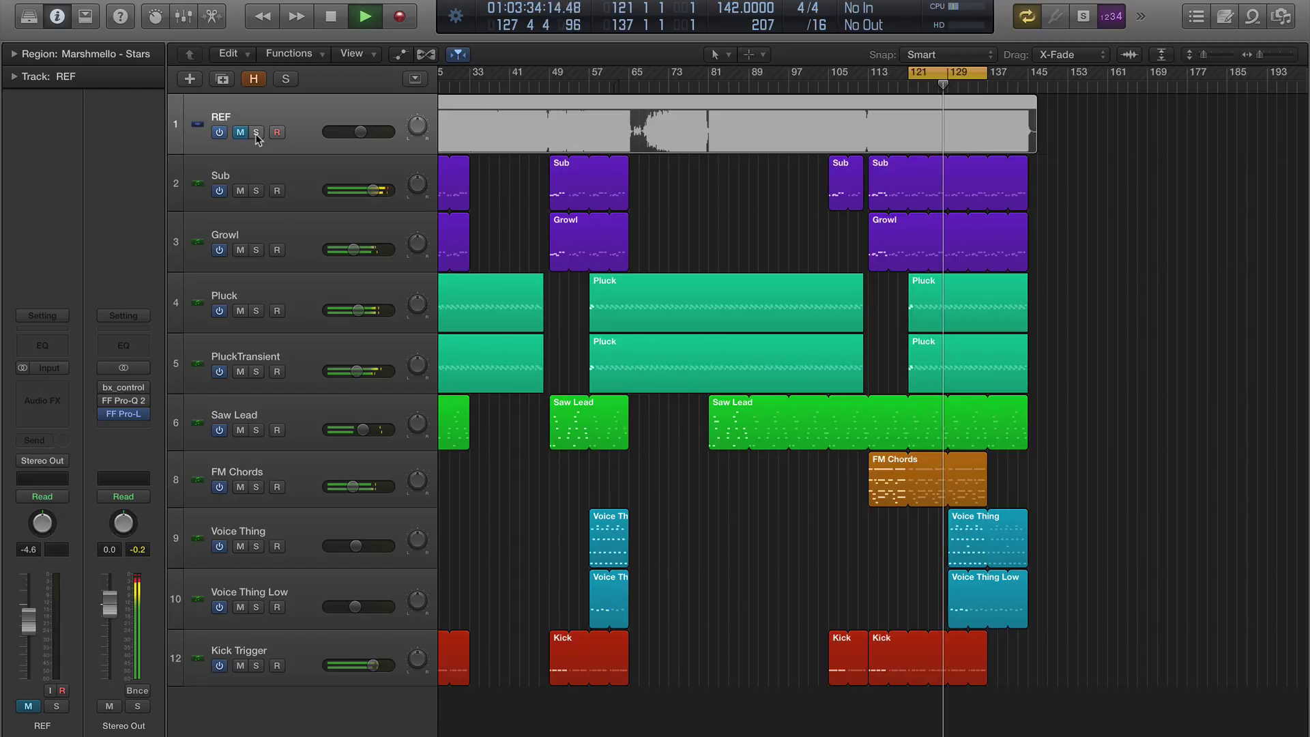
pyautogui.click(256, 134)
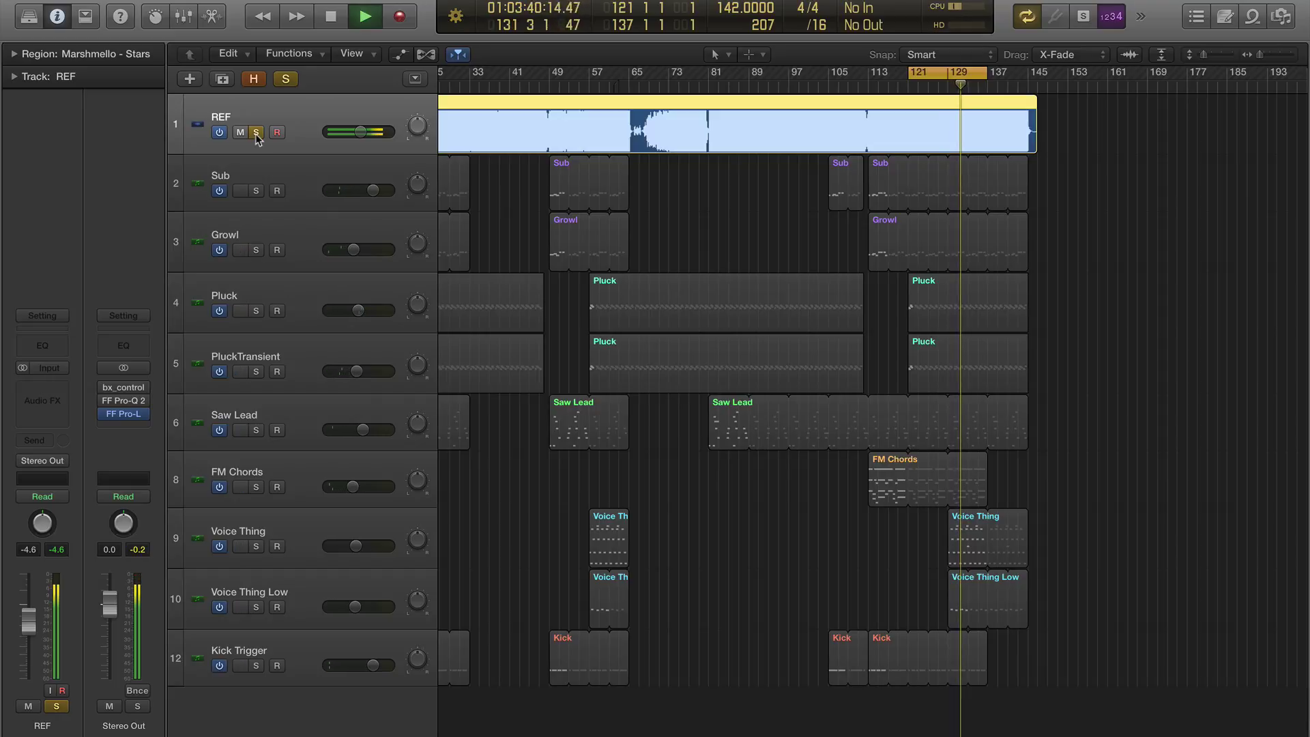
pyautogui.click(257, 132)
pyautogui.hotkey('ctrl', 'm')
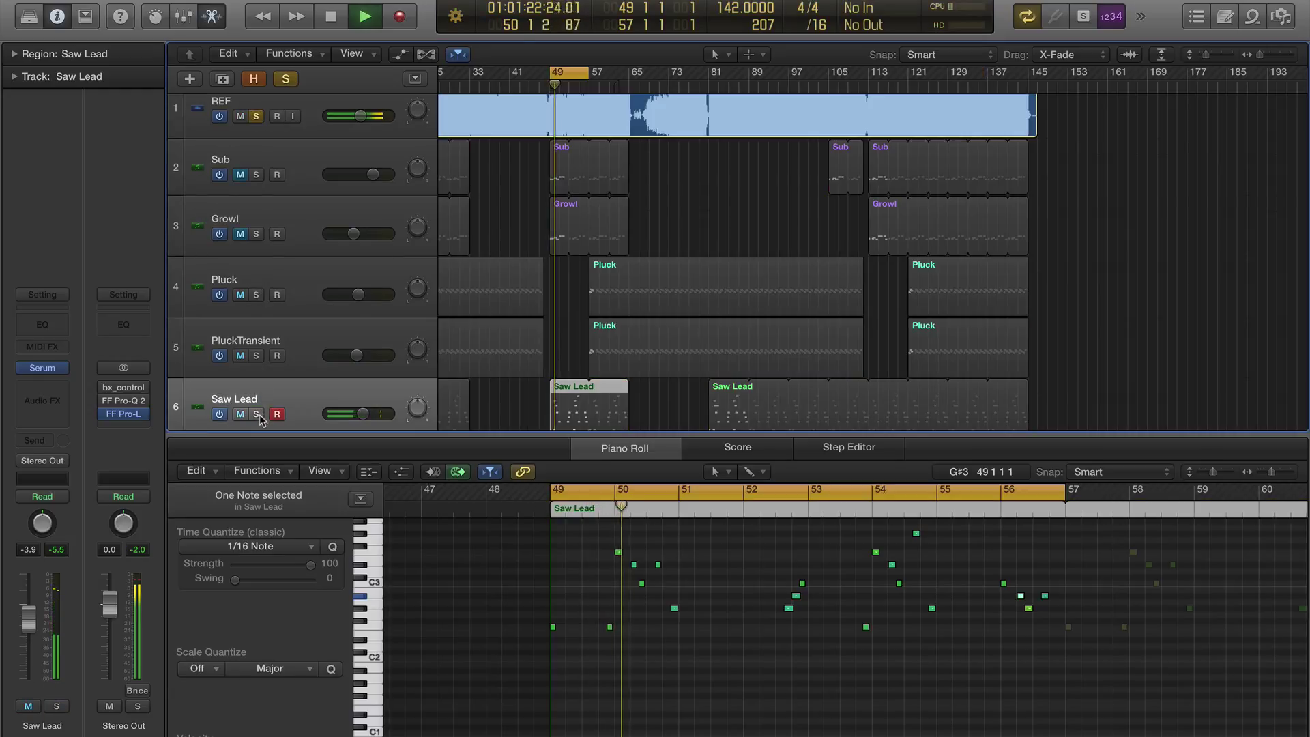
# Compare the REF track with the Saw Lead in the bar 49 loop by alternating solos, and leave only Saw Lead soloed
pyautogui.keyDown('alt'); pyautogui.click(257, 116); pyautogui.keyUp('alt')
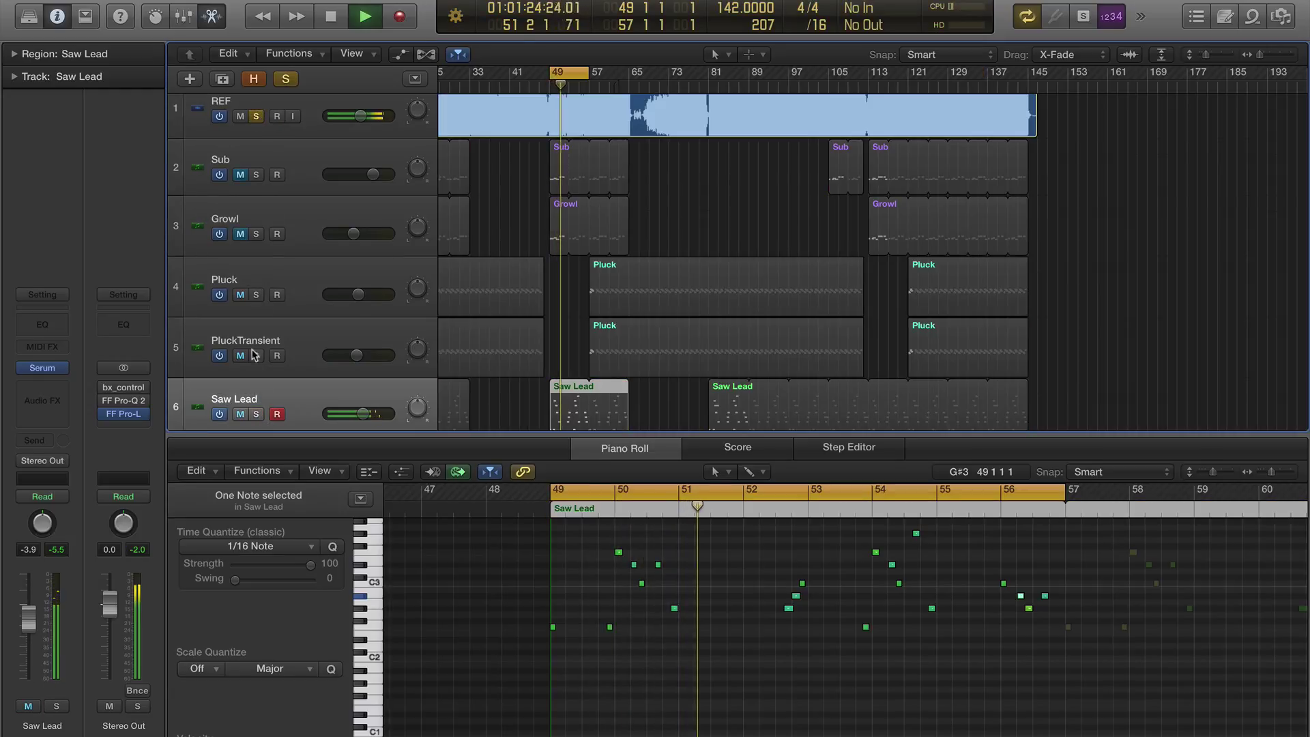
pyautogui.keyDown('alt'); pyautogui.click(256, 414); pyautogui.keyUp('alt')
pyautogui.keyDown('alt'); pyautogui.click(256, 116); pyautogui.keyUp('alt')
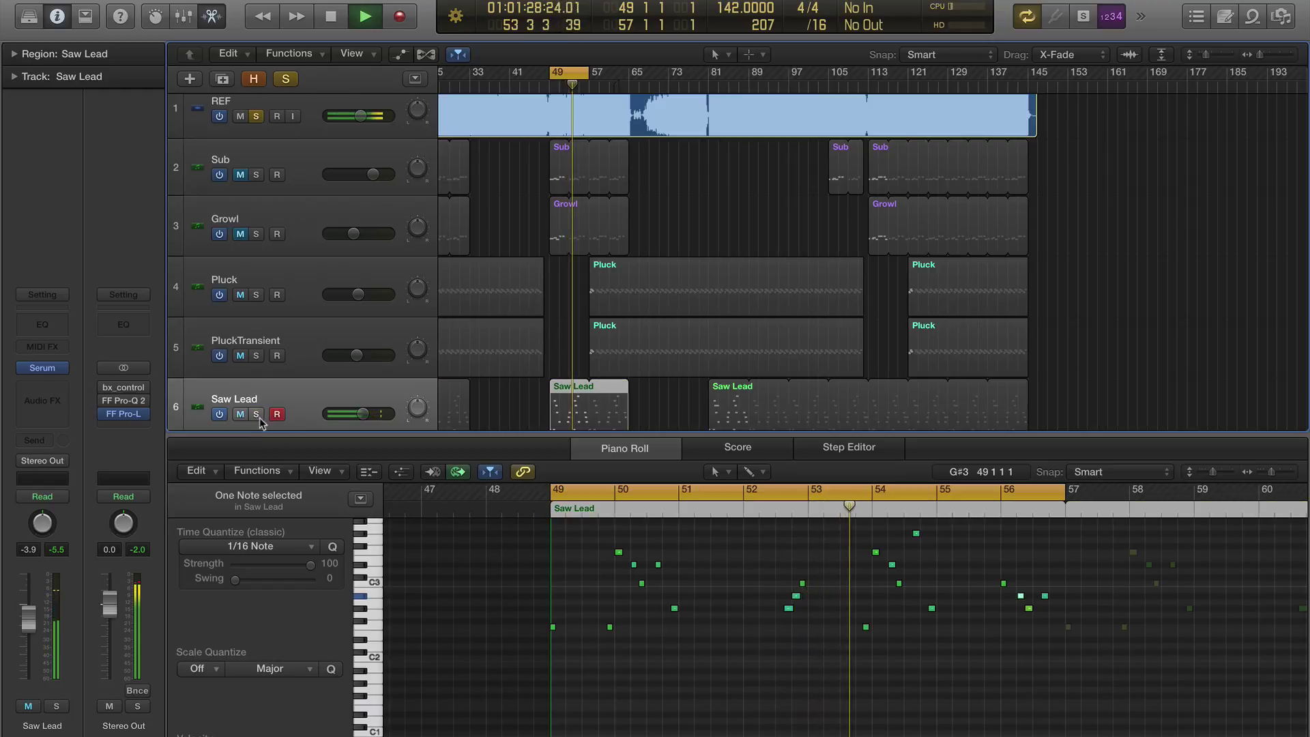
pyautogui.keyDown('alt'); pyautogui.click(257, 414); pyautogui.keyUp('alt')
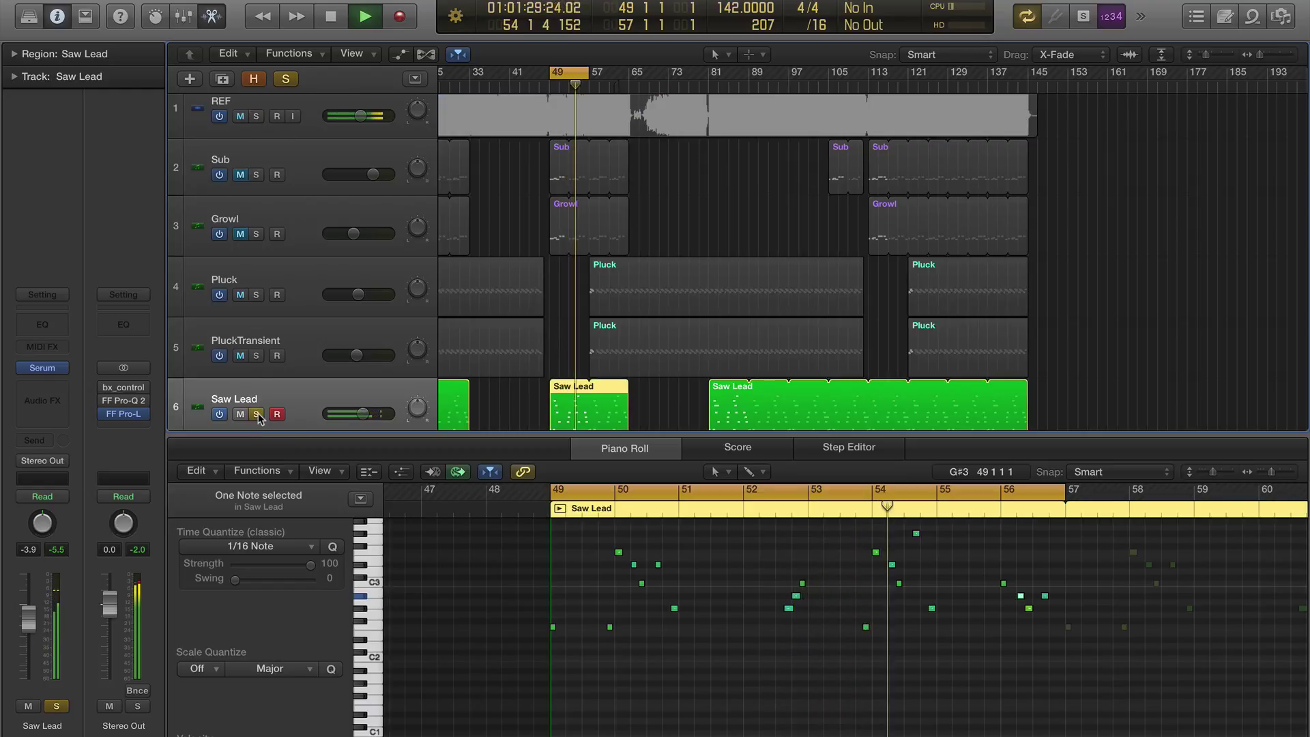
pyautogui.keyDown('alt'); pyautogui.click(257, 116); pyautogui.keyUp('alt')
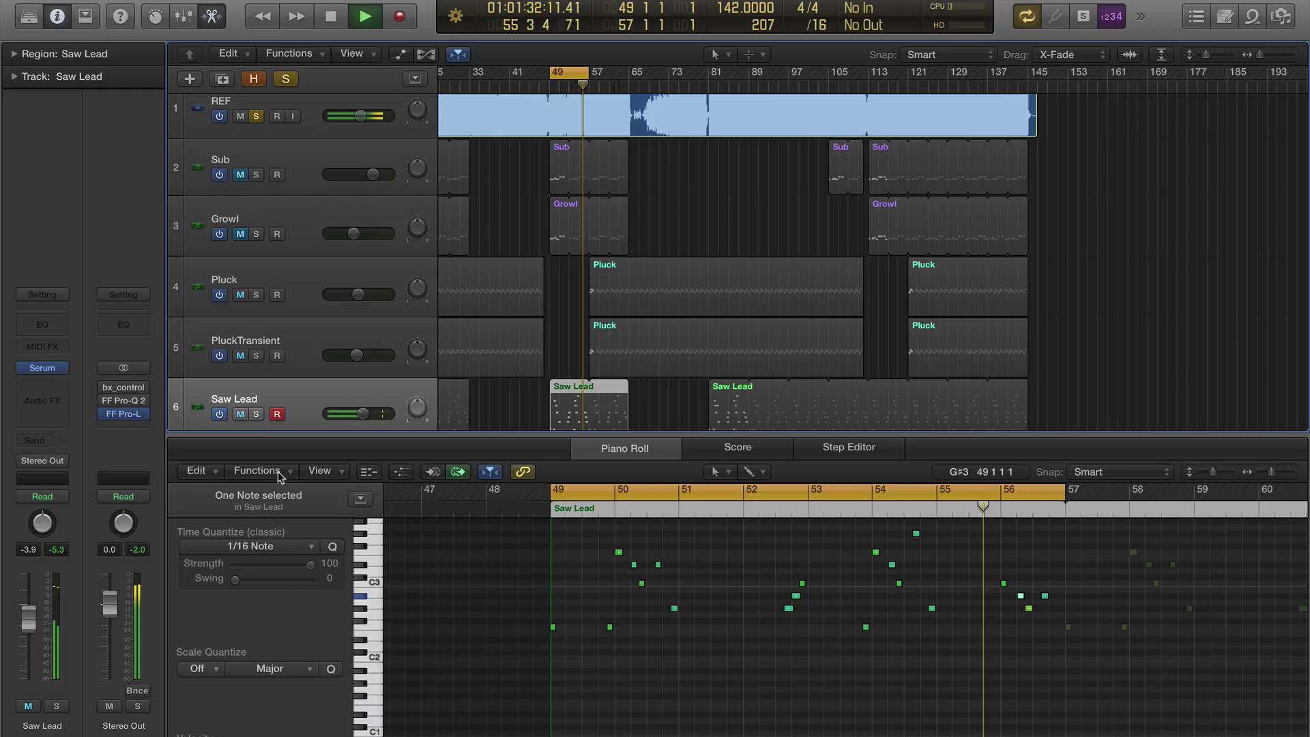
pyautogui.keyDown('alt'); pyautogui.click(257, 414); pyautogui.keyUp('alt')
pyautogui.press('space')
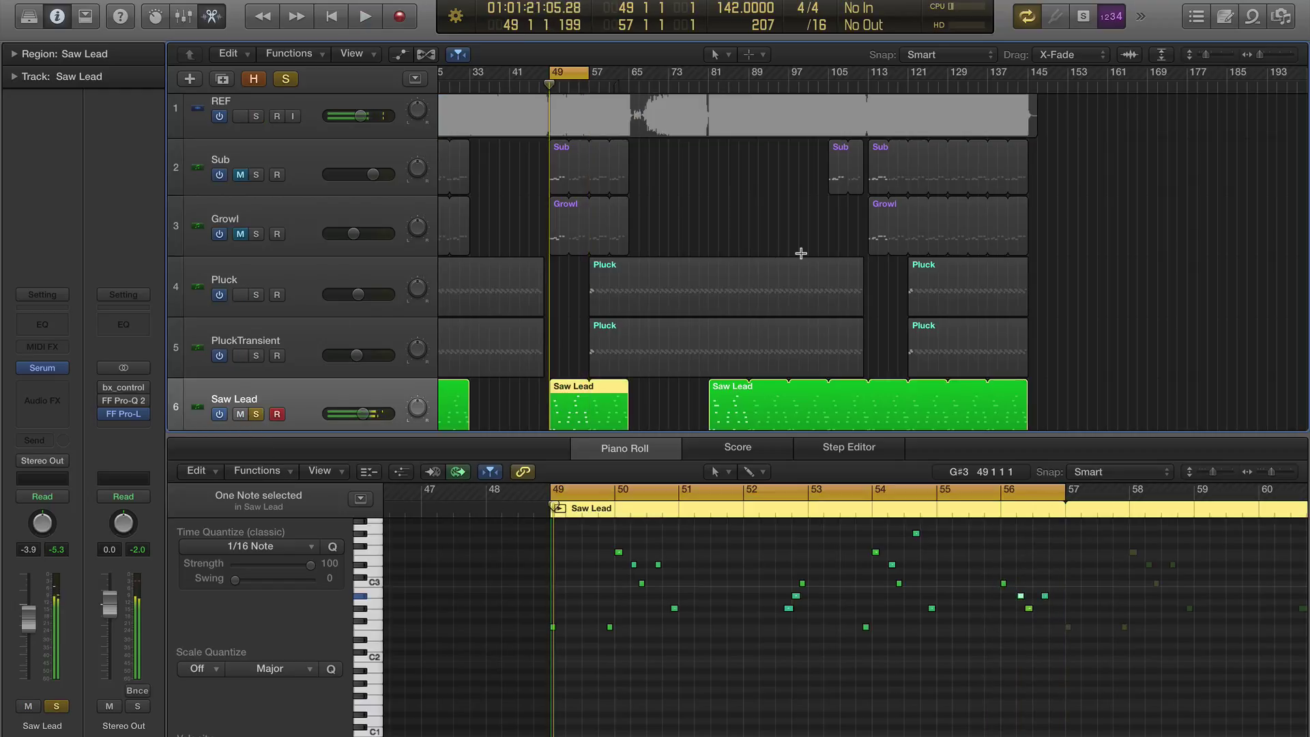
# Open the Saw Lead's Serum synth and reset it to the Init preset
pyautogui.press('v')
pyautogui.click(1038, 38)
pyautogui.click(947, 56)
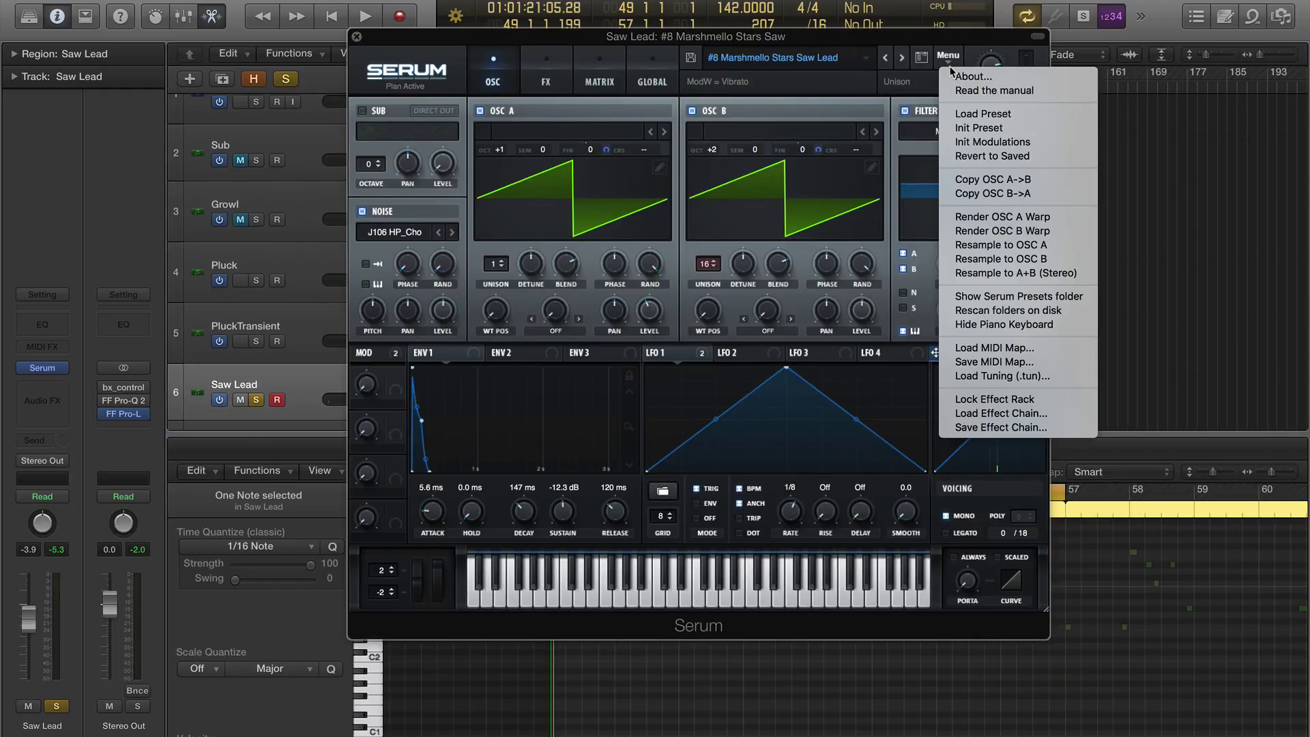
pyautogui.click(970, 128)
pyautogui.moveTo(837, 40); pyautogui.dragTo(821, 66)
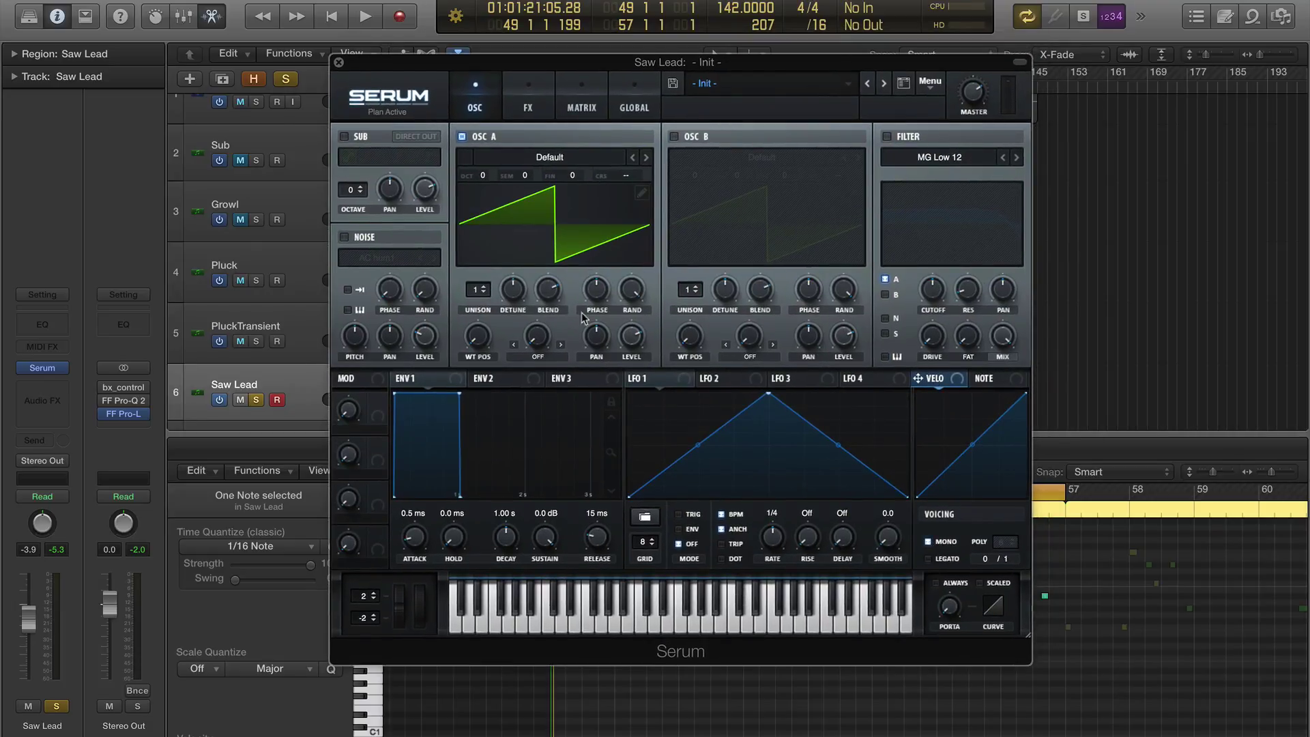
# Raise oscillator A's octave to +1 and enable oscillator B at octave +2 with 16 unison voices while the loop plays
pyautogui.moveTo(483, 176); pyautogui.dragTo(483, 162)
pyautogui.press('space')
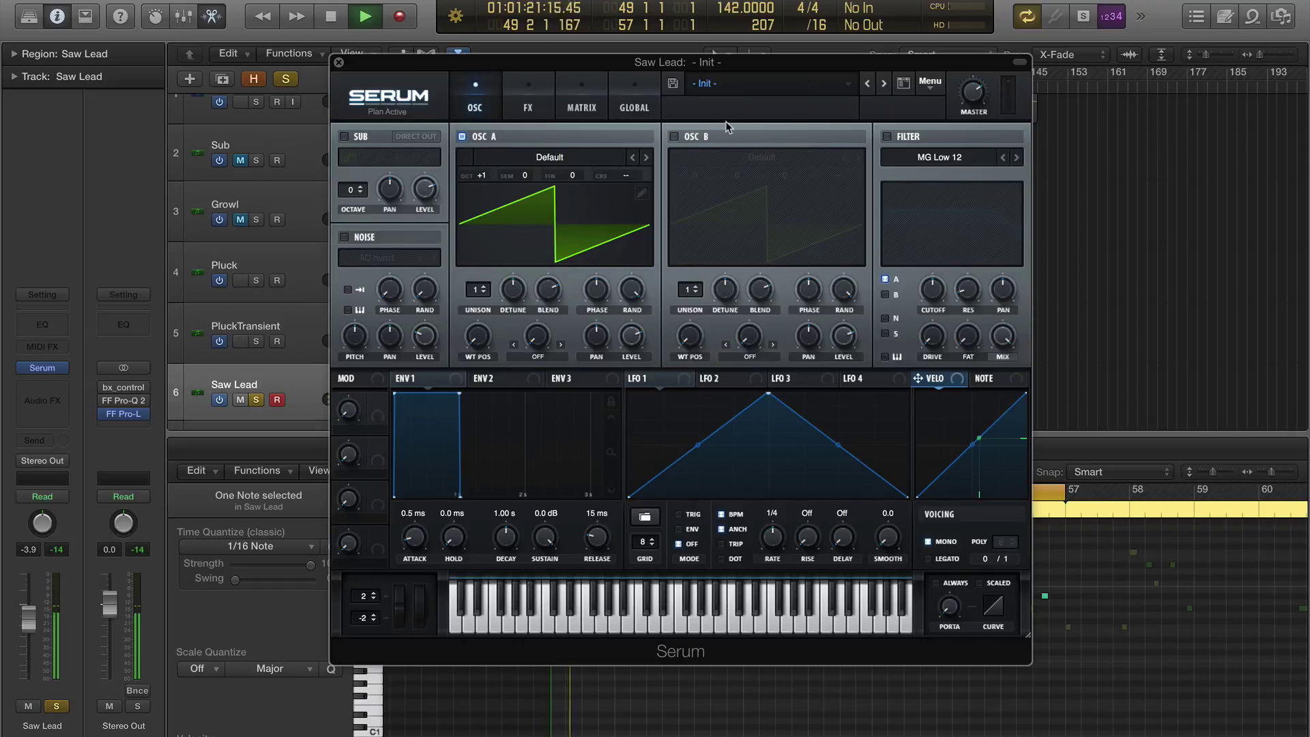
pyautogui.click(674, 136)
pyautogui.moveTo(693, 176); pyautogui.dragTo(698, 135)
pyautogui.moveTo(695, 294); pyautogui.dragTo(695, 263)
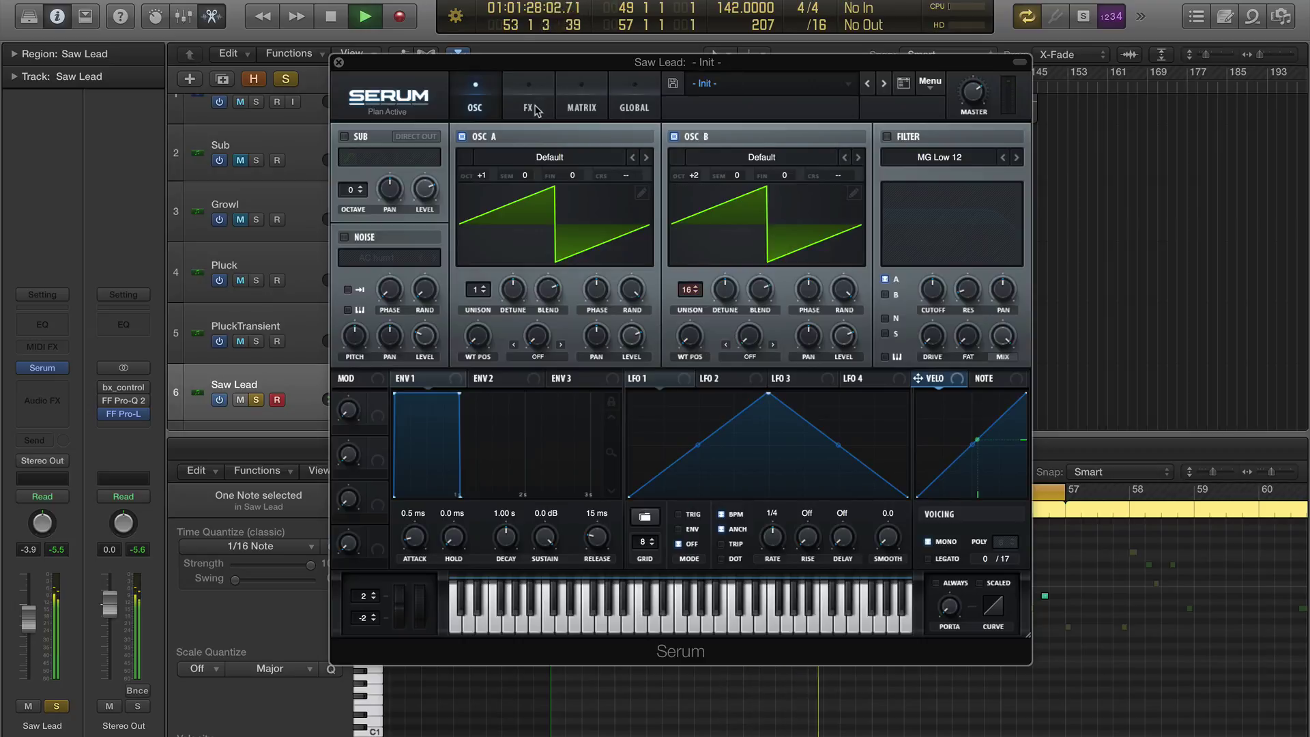
# Add Serum's compressor effect in multiband mode, lower its threshold slightly and adjust its band levels
pyautogui.click(535, 109)
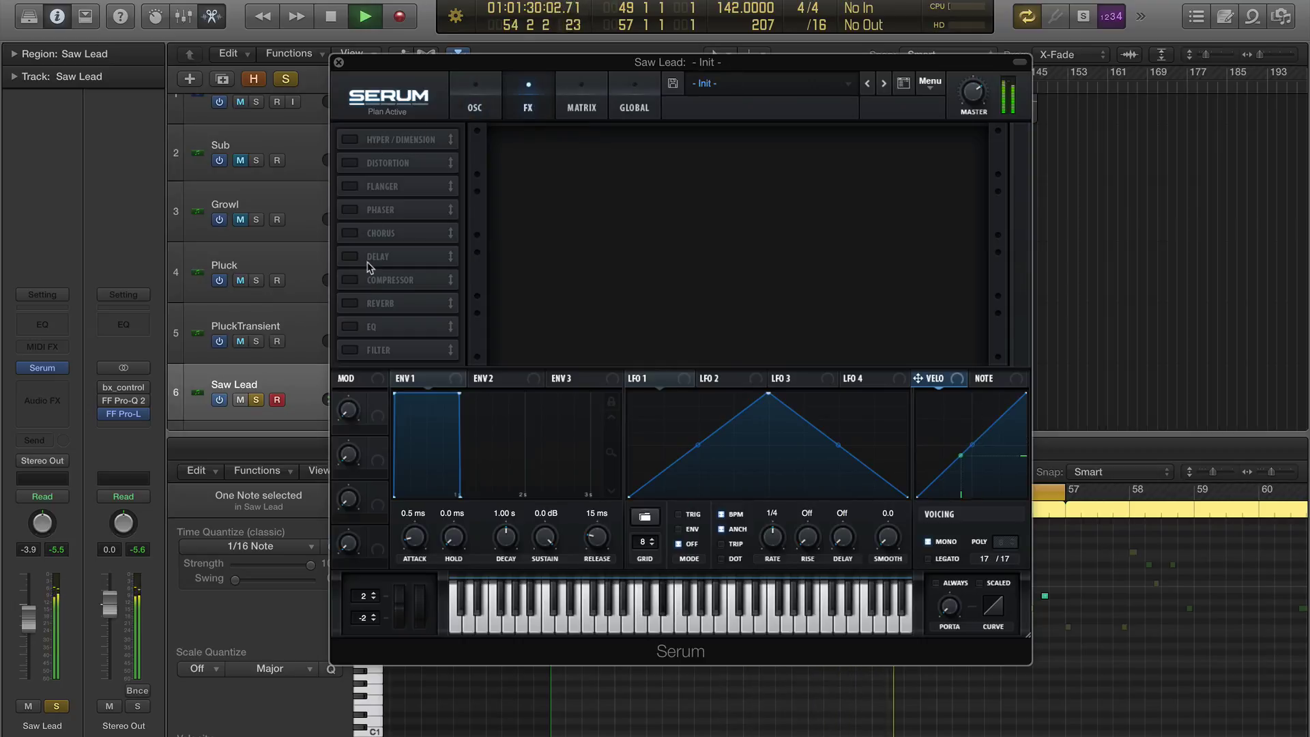
pyautogui.click(371, 279)
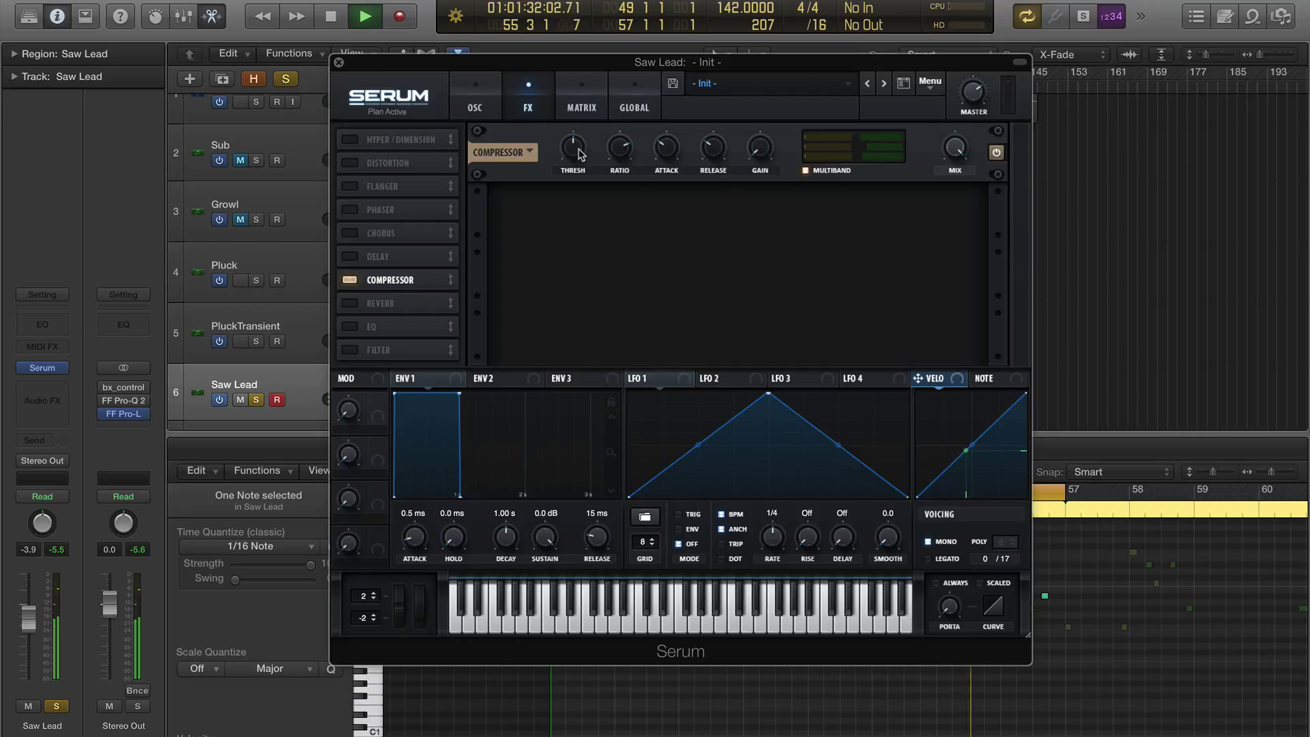
pyautogui.moveTo(579, 153); pyautogui.dragTo(577, 157)
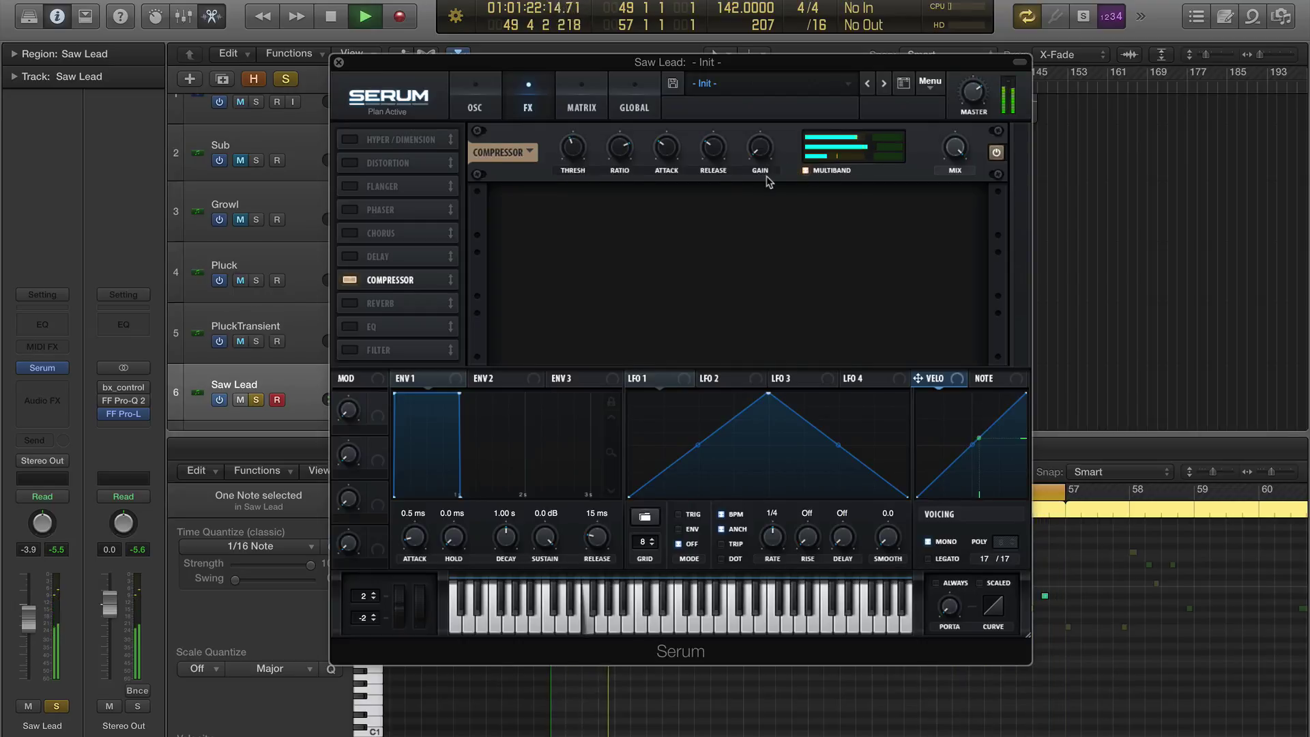
pyautogui.moveTo(884, 149); pyautogui.dragTo(886, 148)
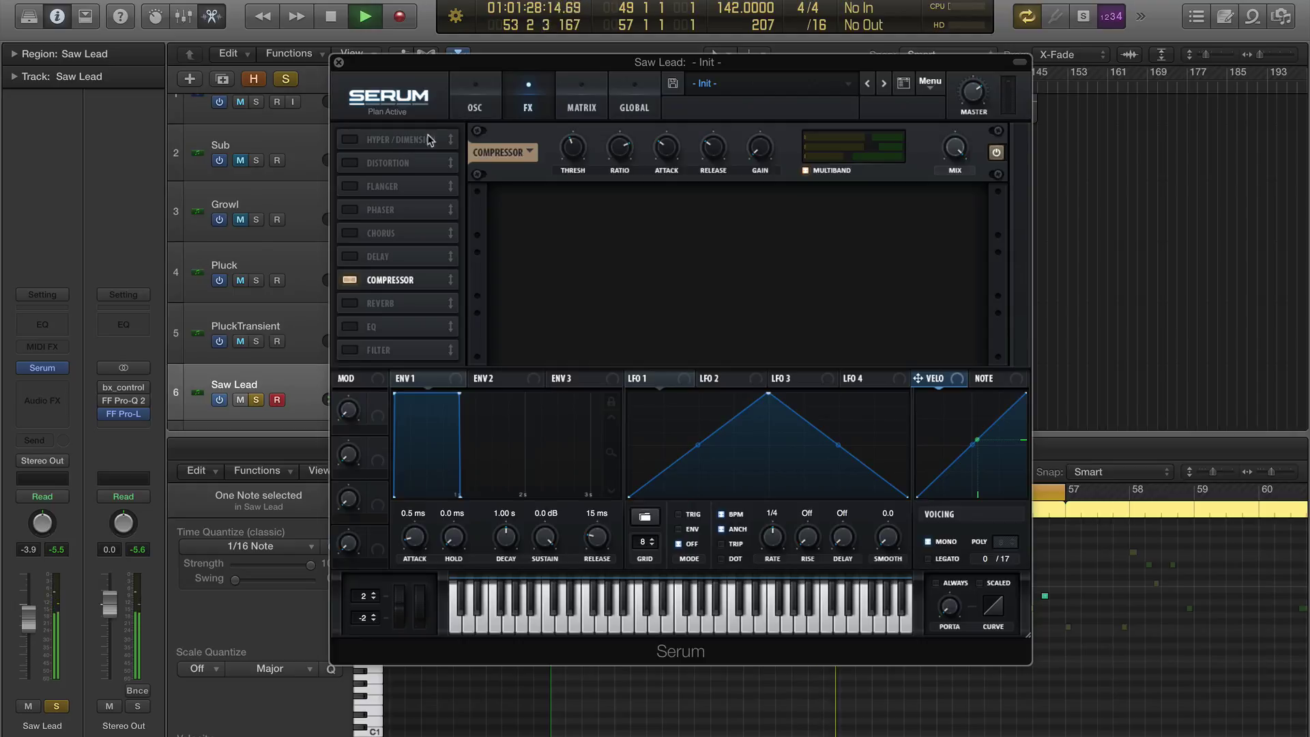
# Add Tube distortion ahead of the compressor and raise its drive to about half
pyautogui.click(352, 163)
pyautogui.moveTo(845, 125)
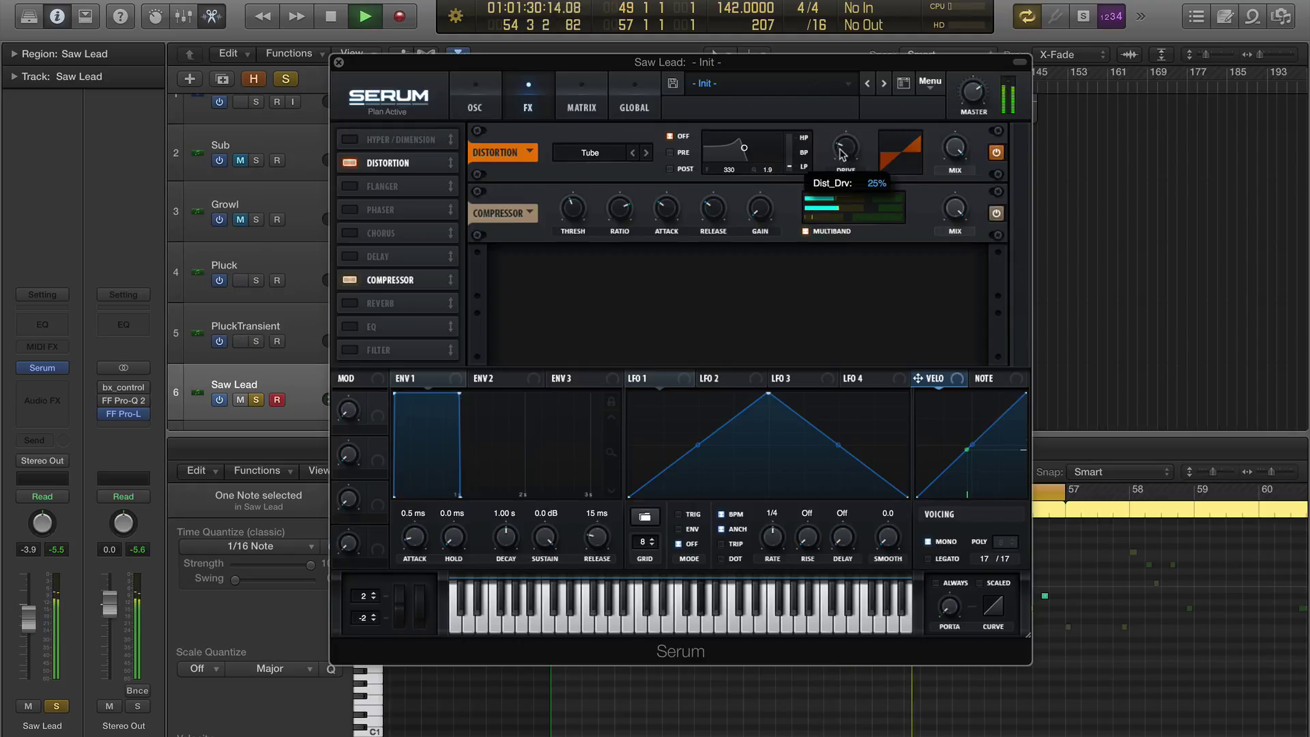
pyautogui.moveTo(845, 125); pyautogui.dragTo(846, 117)
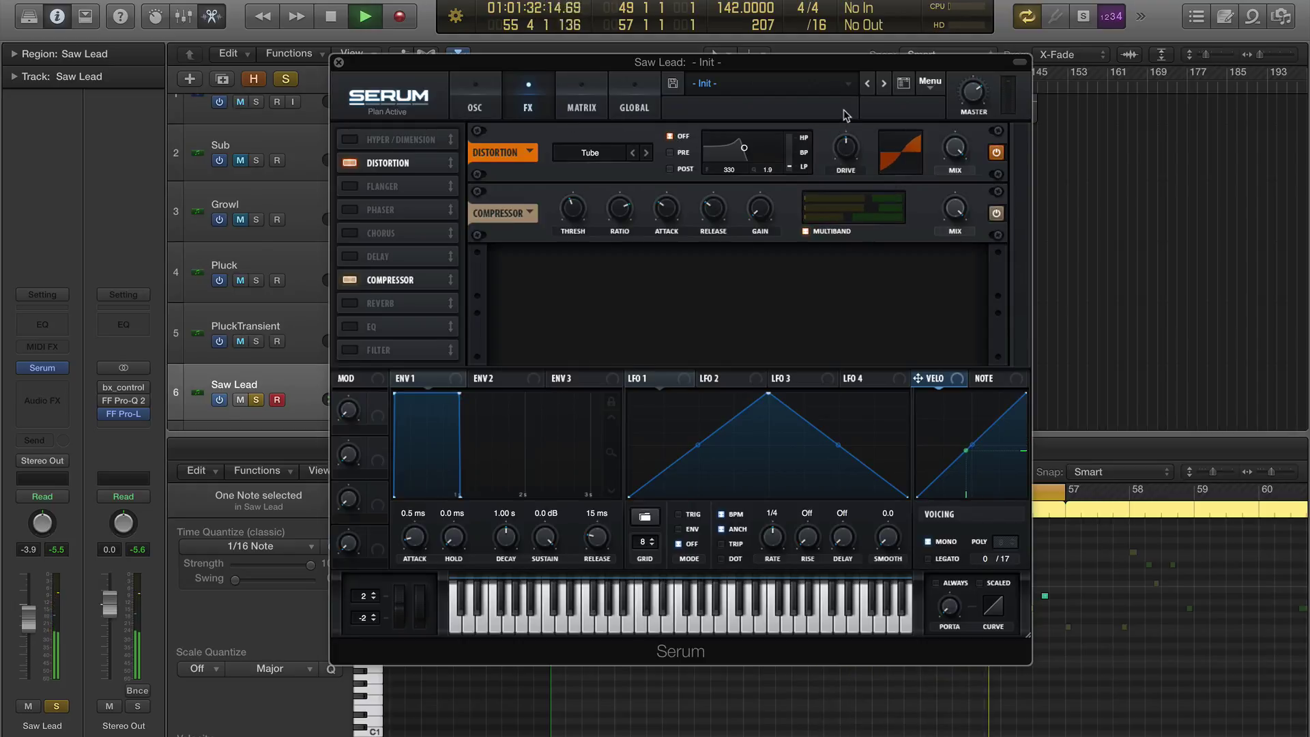
# Enable an MG Low 24 filter on oscillators A and B with key tracking, and raise its cutoff
pyautogui.click(476, 97)
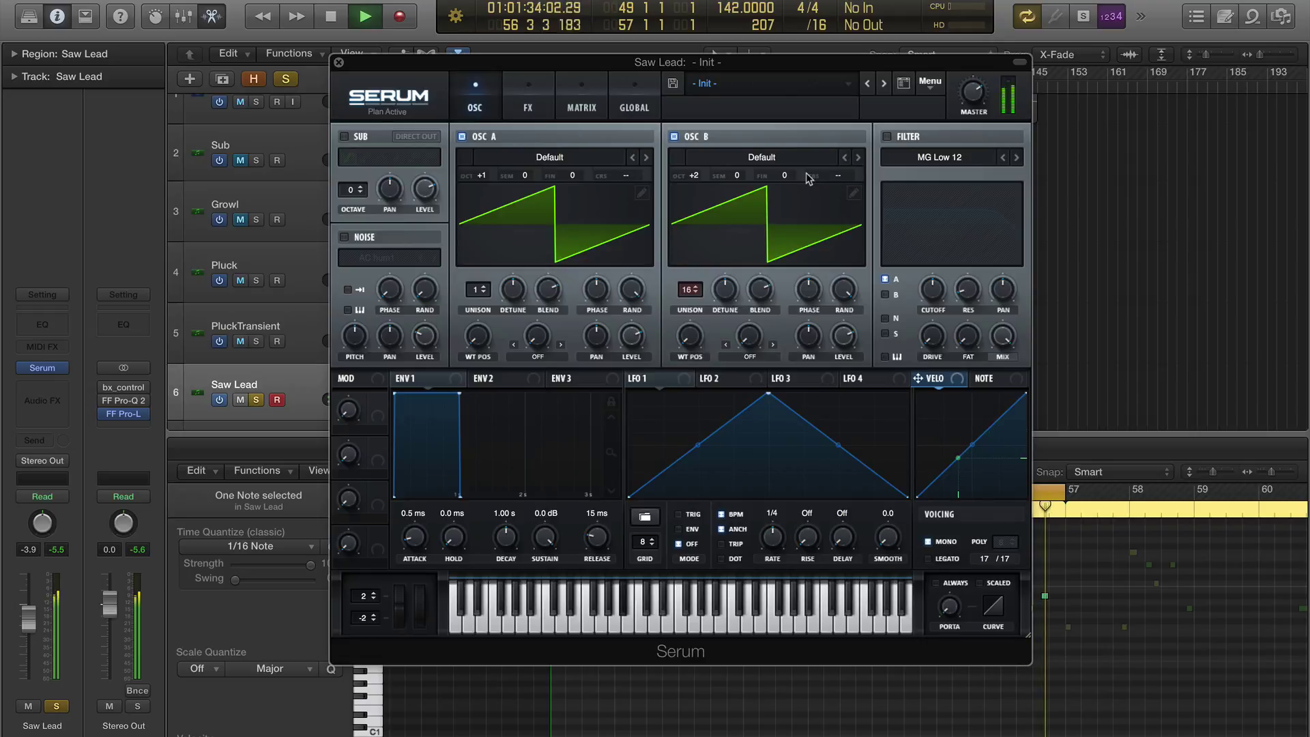
pyautogui.click(887, 136)
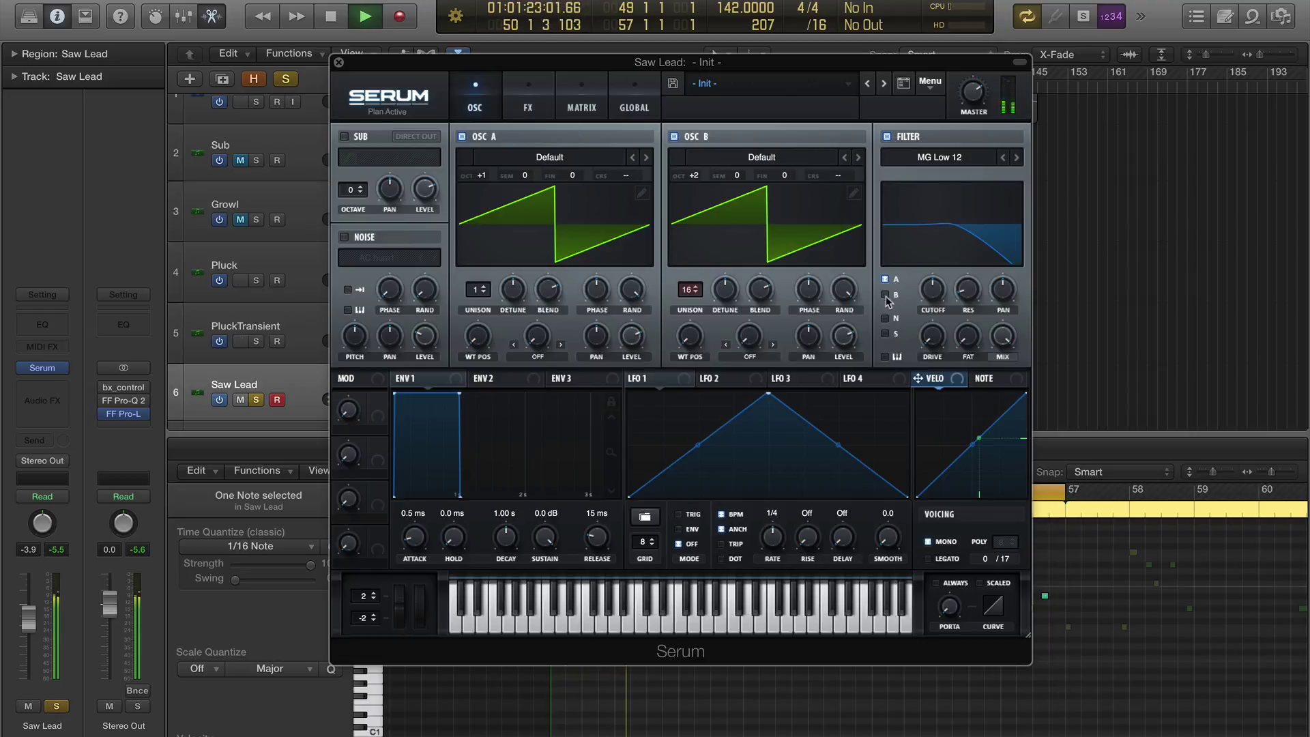
pyautogui.click(887, 356)
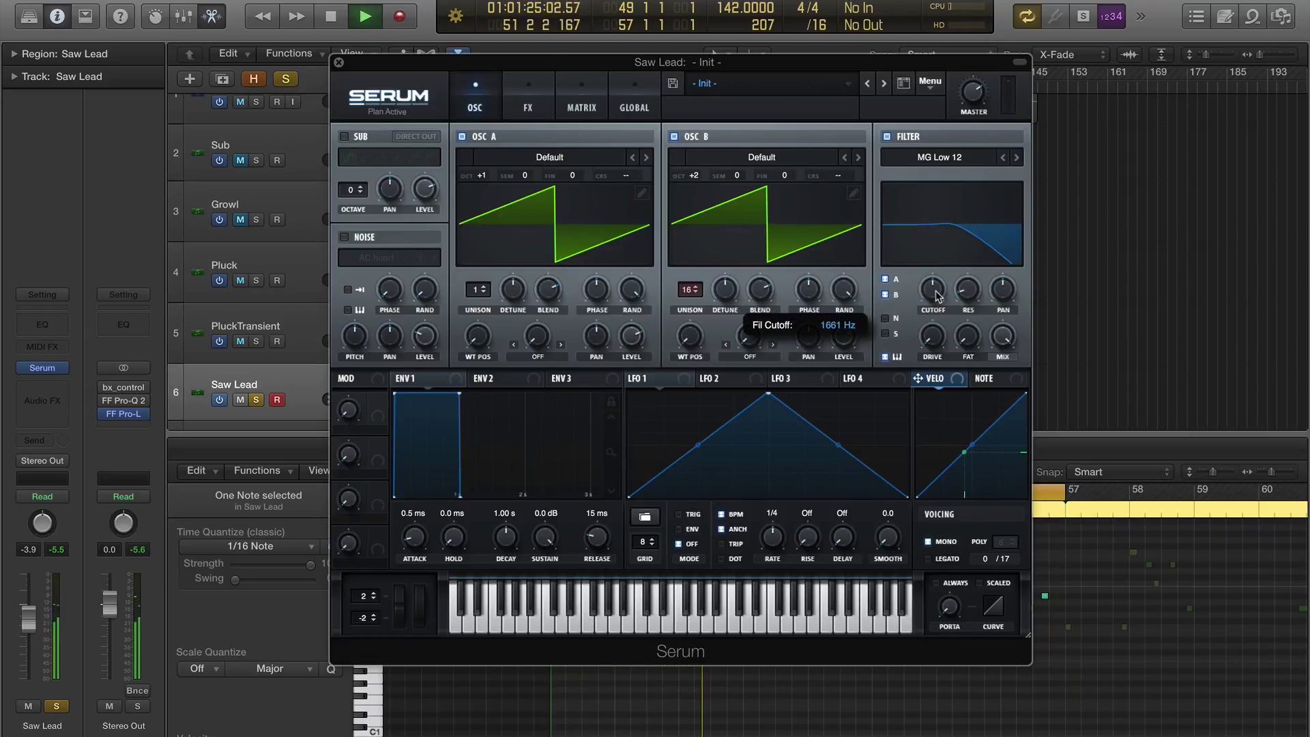
pyautogui.click(1016, 158)
pyautogui.moveTo(933, 295)
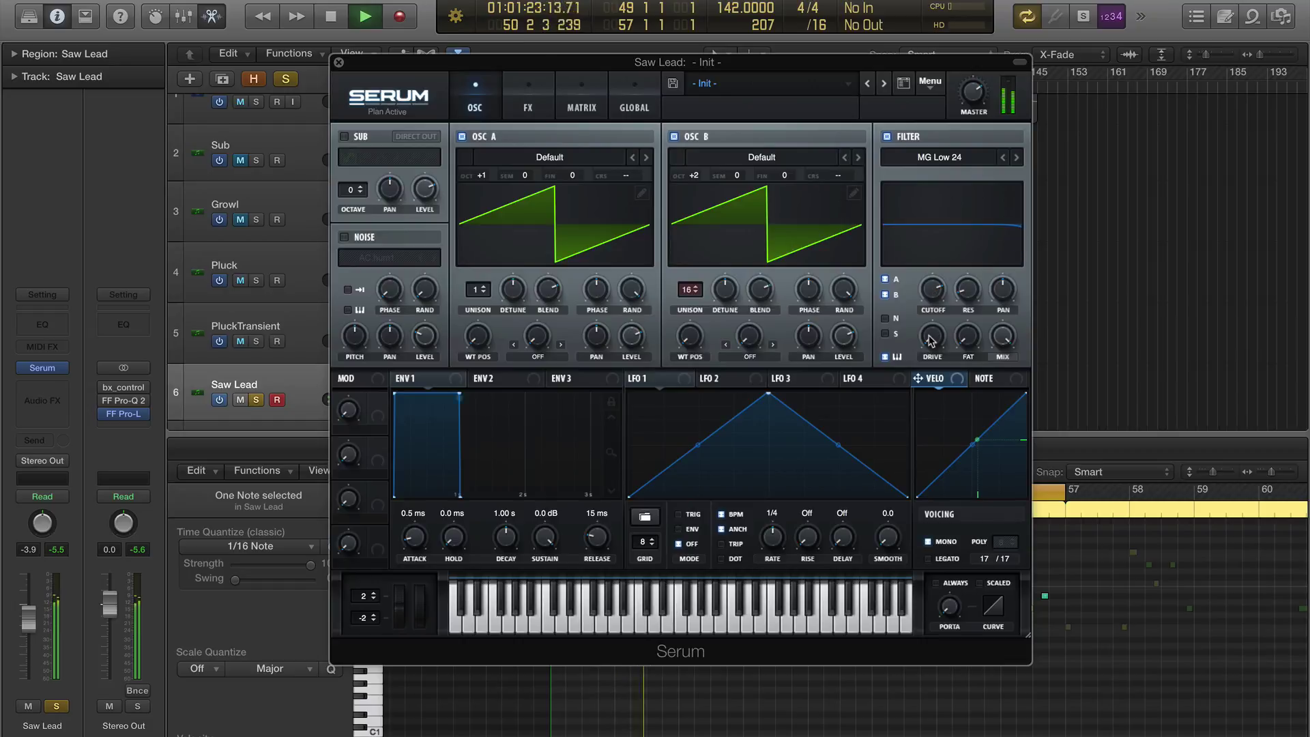
# Set the filter drive to 61%, lower oscillator A's level to 42%, and reduce oscillator B's level
pyautogui.moveTo(844, 351)
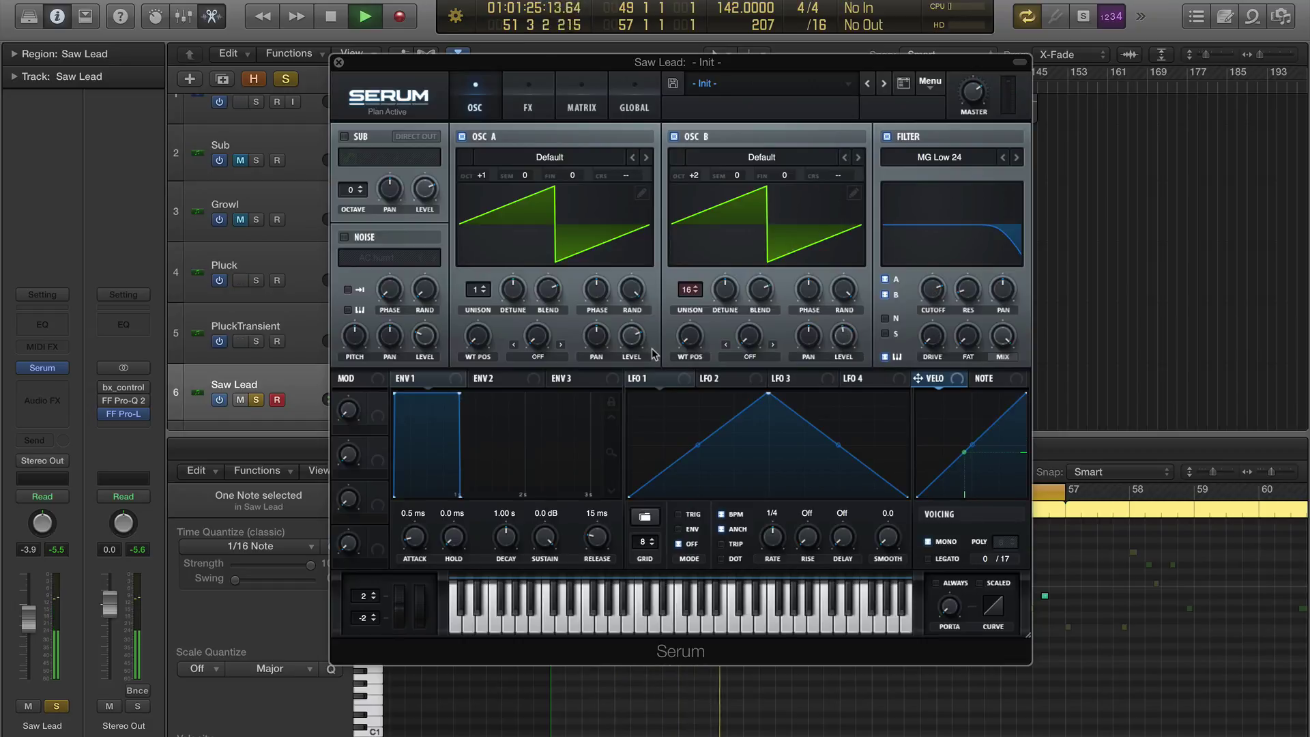
pyautogui.moveTo(930, 349); pyautogui.dragTo(953, 261)
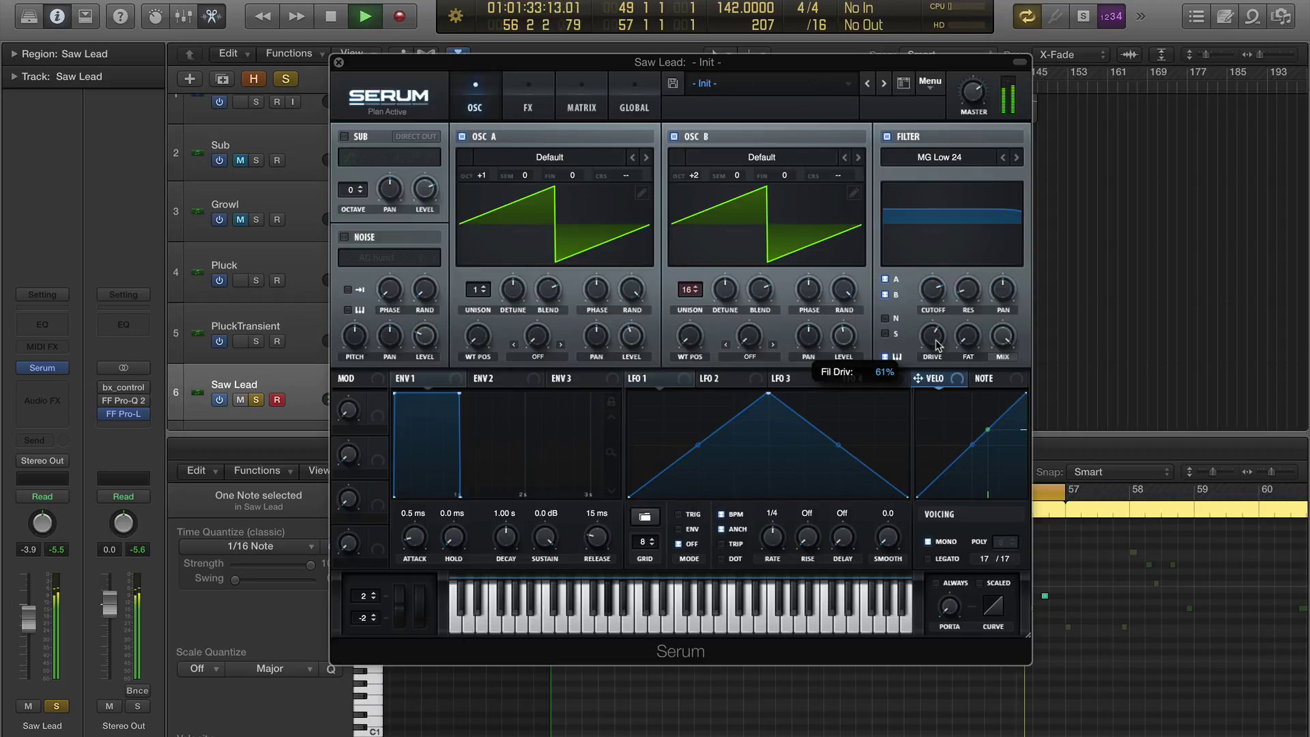
pyautogui.click(640, 341)
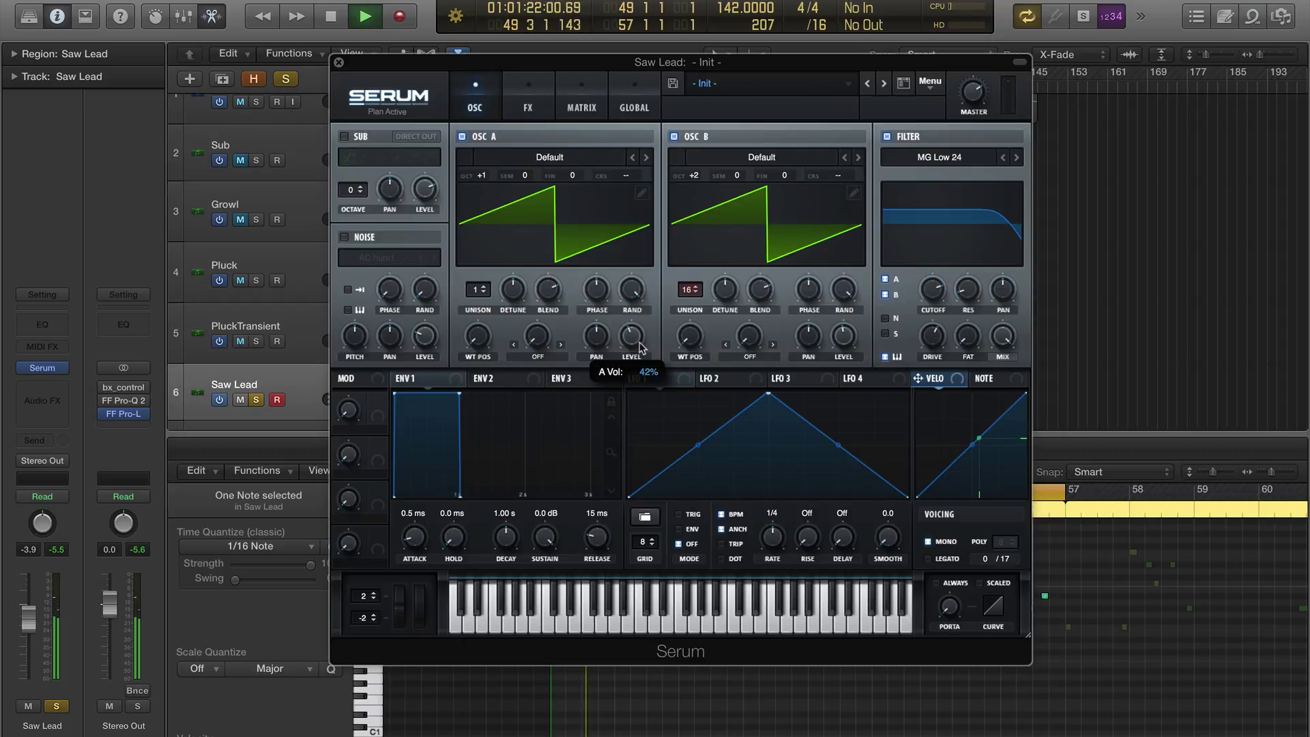
pyautogui.click(839, 338)
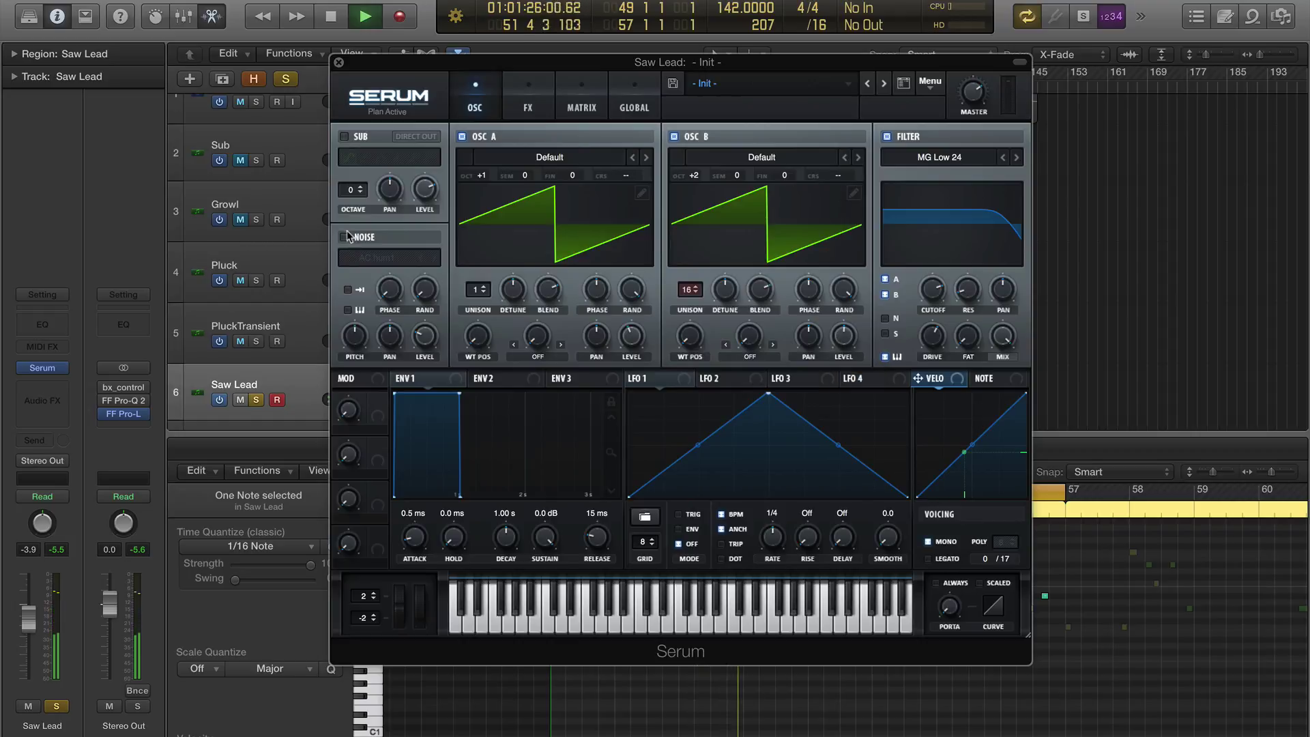
# Enable the noise oscillator with the analog J106 HP_Cho sample and raise its level
pyautogui.click(345, 237)
pyautogui.click(418, 261)
pyautogui.moveTo(614, 276)
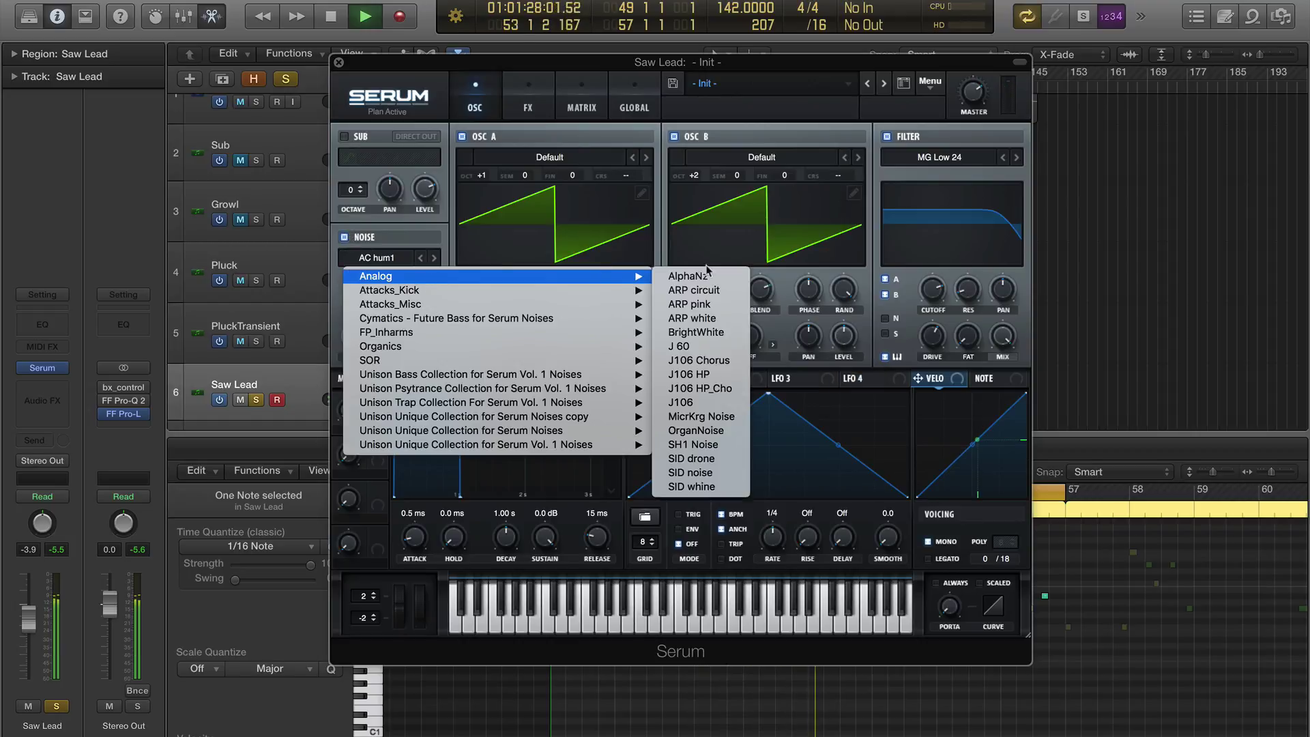
pyautogui.click(700, 388)
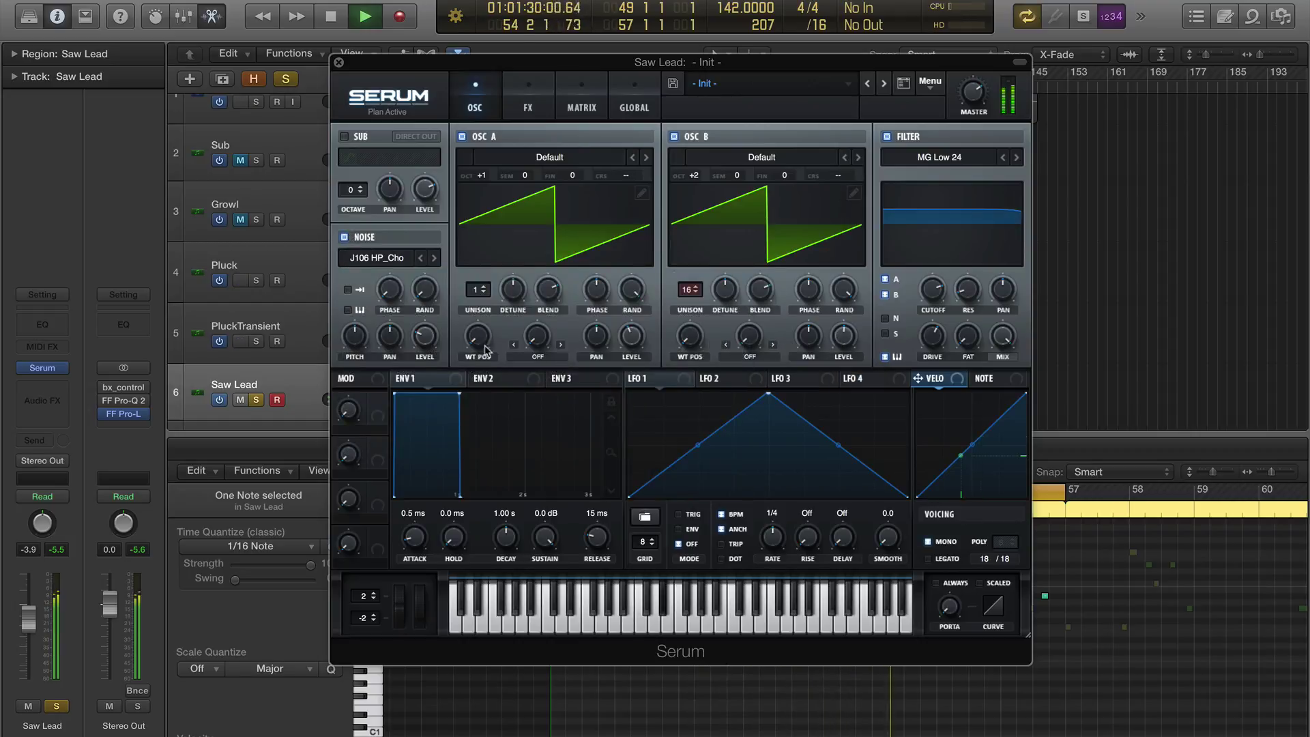
pyautogui.moveTo(424, 336)
pyautogui.moveTo(424, 336); pyautogui.dragTo(428, 295)
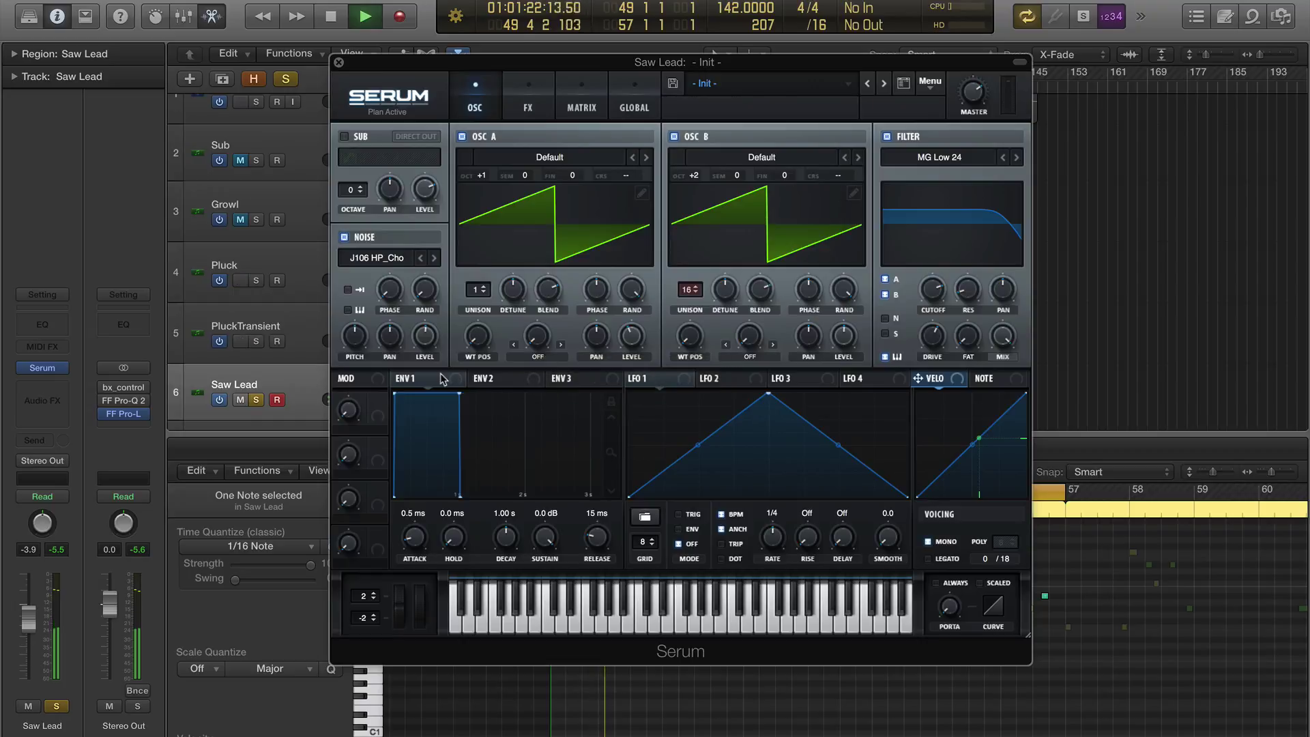
# Shape envelope 1 with 5.7 ms attack, 144 ms decay, -12.3 dB sustain and 123 ms release, and raise the master level
pyautogui.moveTo(597, 537); pyautogui.dragTo(509, 565)
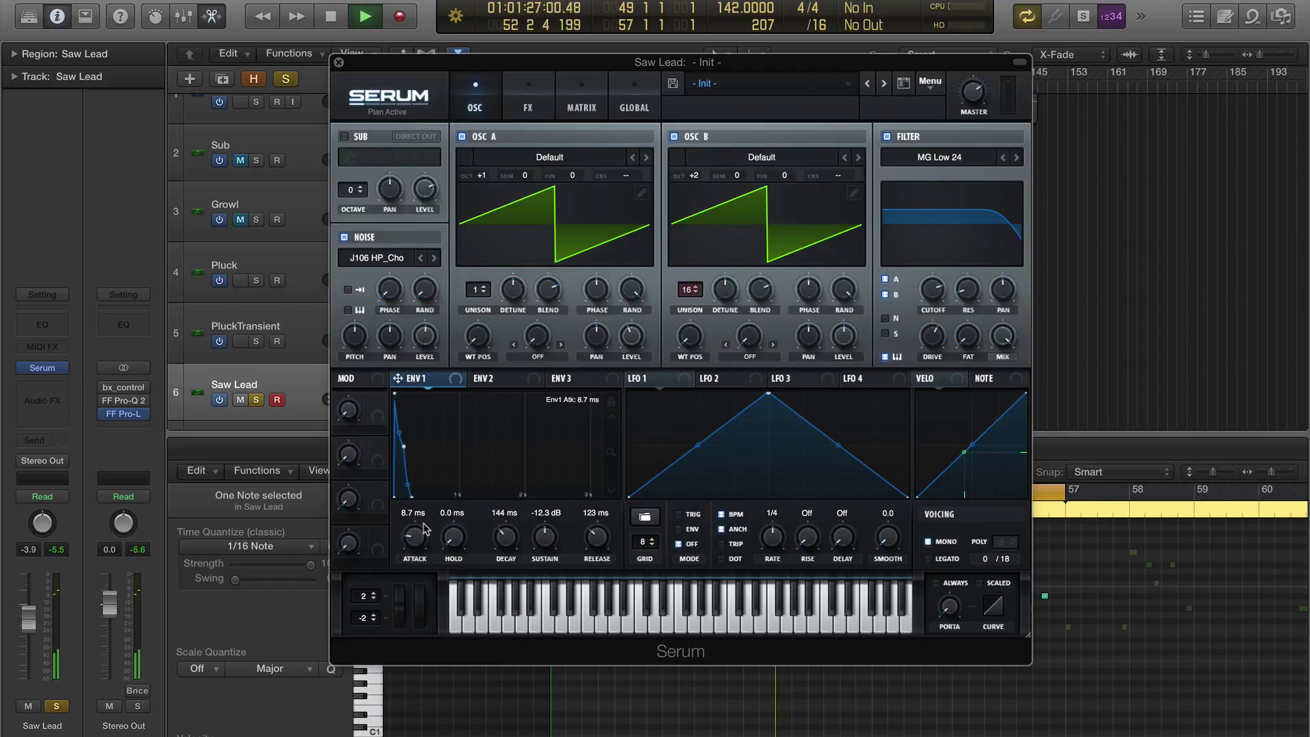
pyautogui.moveTo(423, 528); pyautogui.dragTo(424, 531)
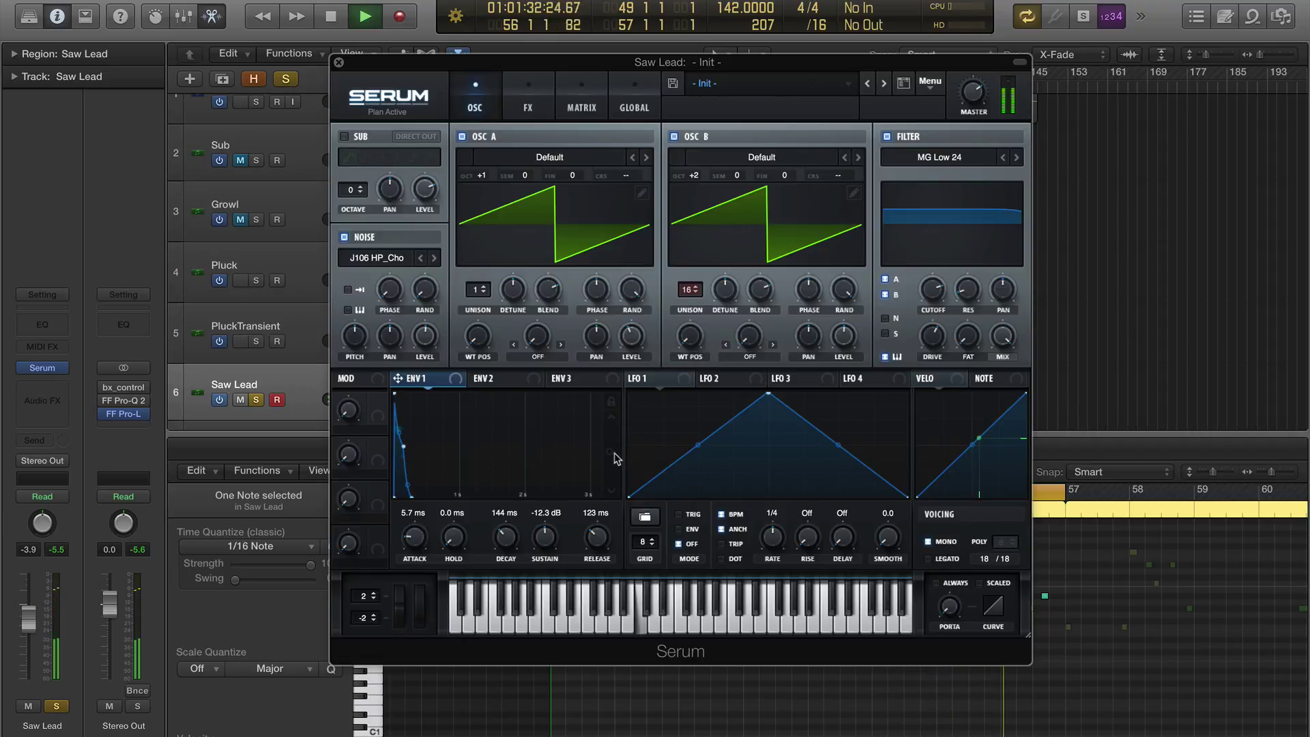
pyautogui.moveTo(970, 96)
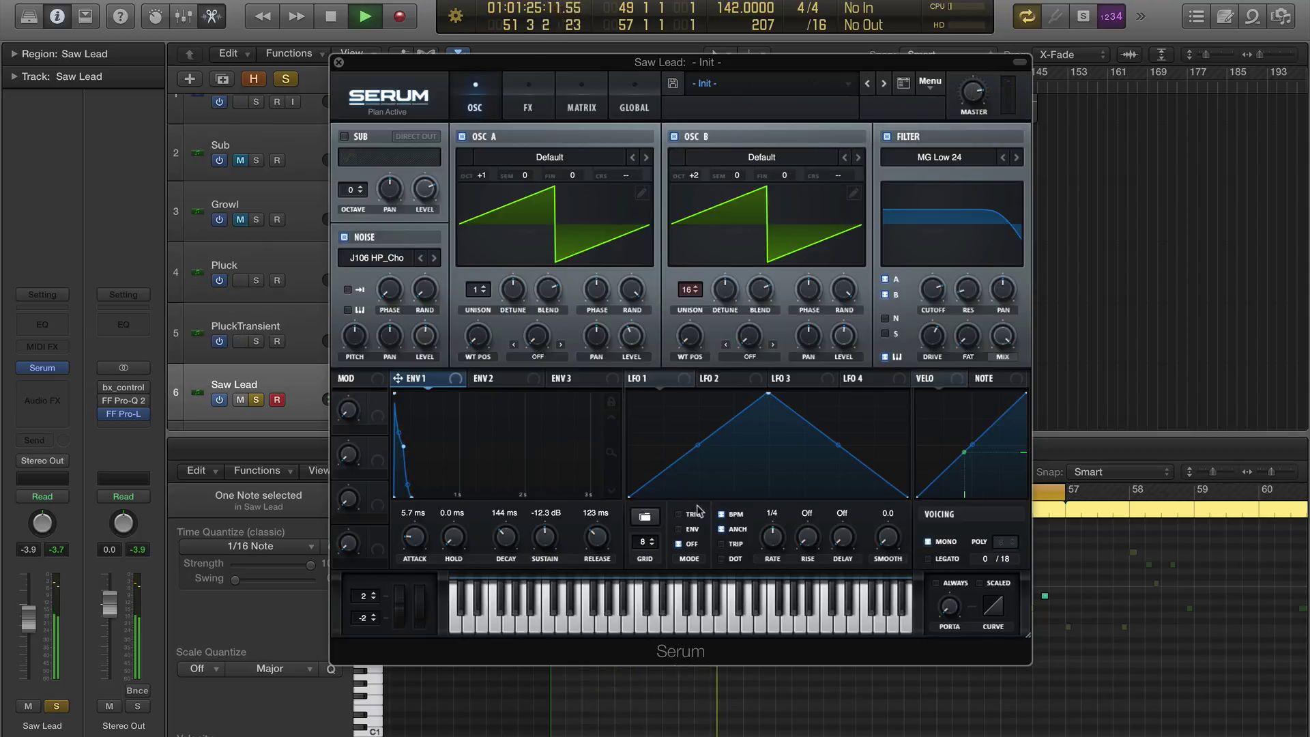
# Assign LFO 1 to the fine tuning of oscillators A and B, in trigger mode at a 1/8 rate
pyautogui.click(684, 384)
pyautogui.moveTo(690, 380); pyautogui.dragTo(573, 176)
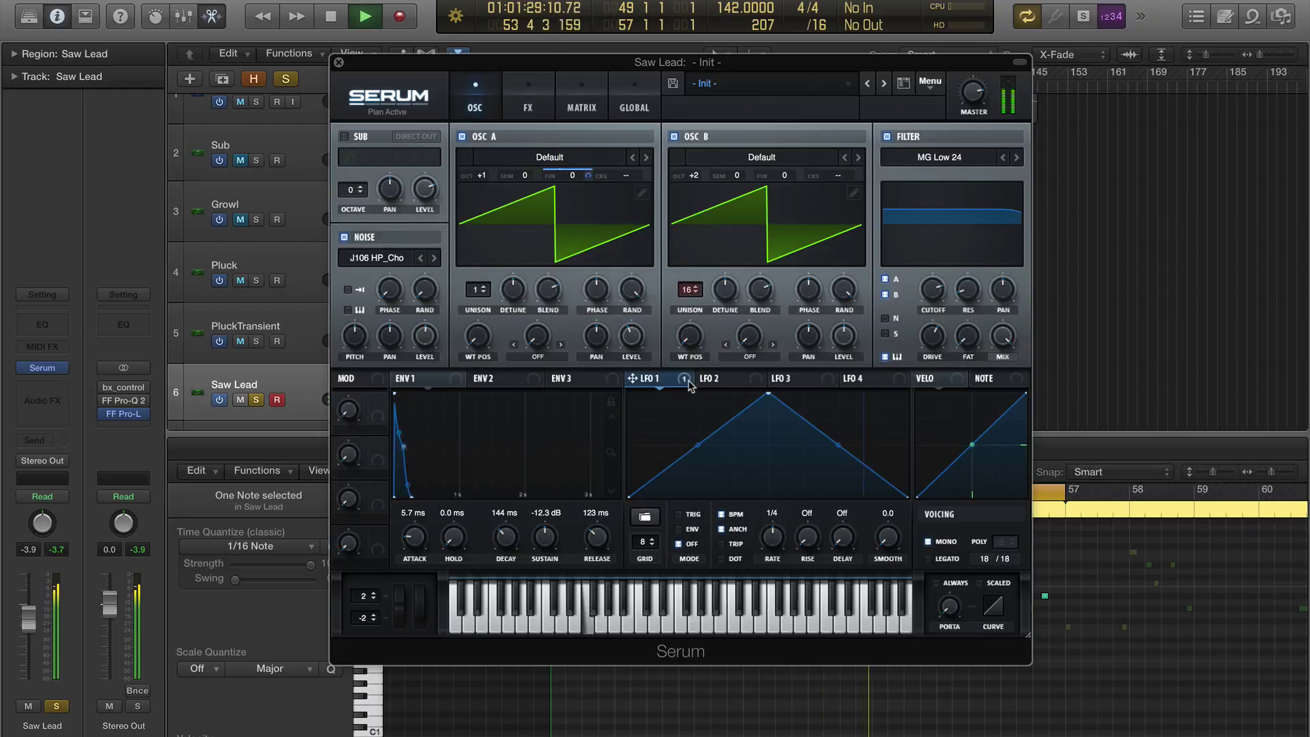
pyautogui.moveTo(684, 380); pyautogui.dragTo(784, 176)
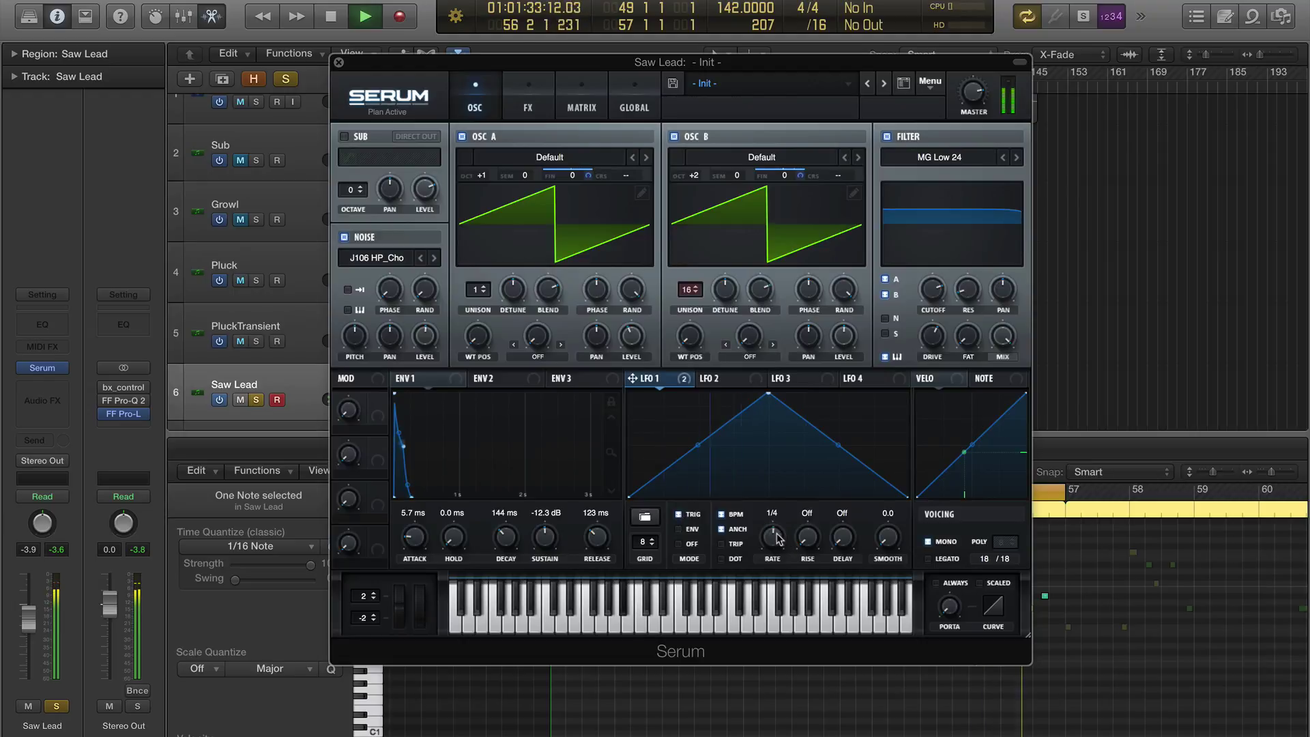
pyautogui.moveTo(776, 539); pyautogui.dragTo(780, 531)
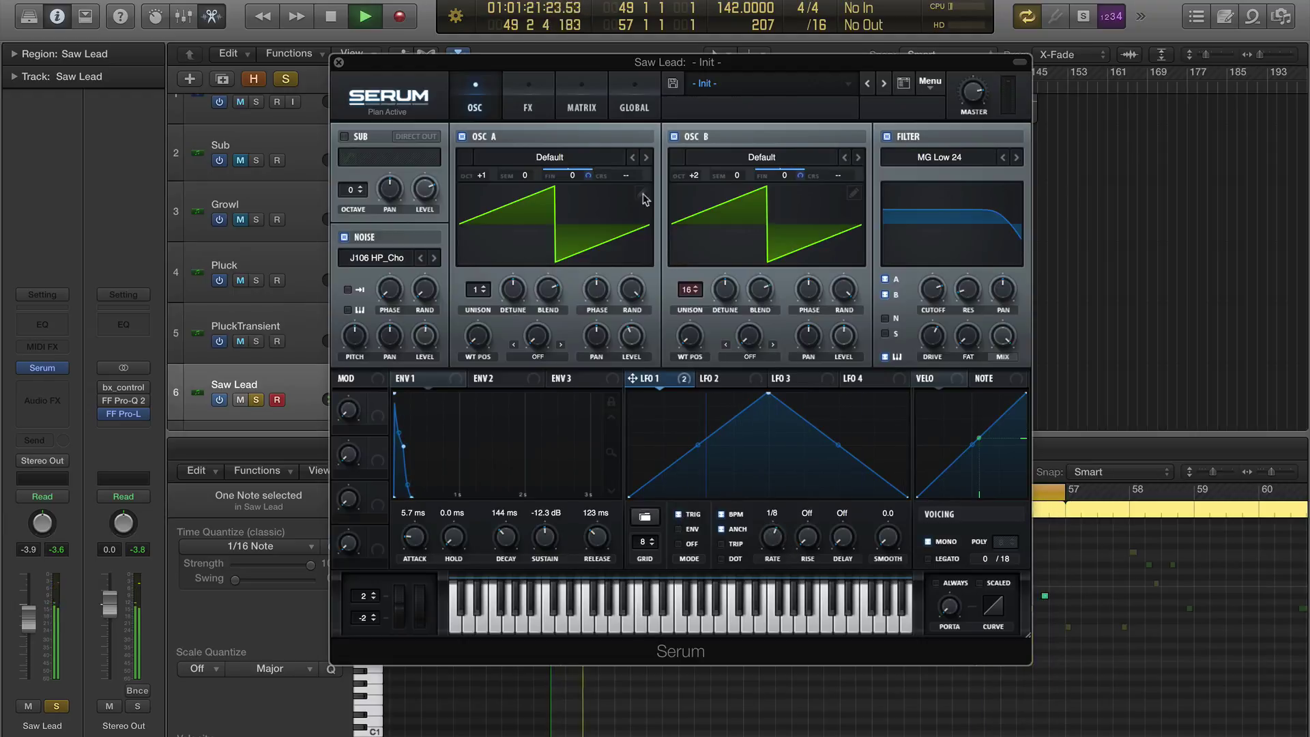
# Reduce LFO 1's modulation amount on oscillator A's fine tuning to 17, and match the amount for oscillator B's fine tuning
pyautogui.click(582, 107)
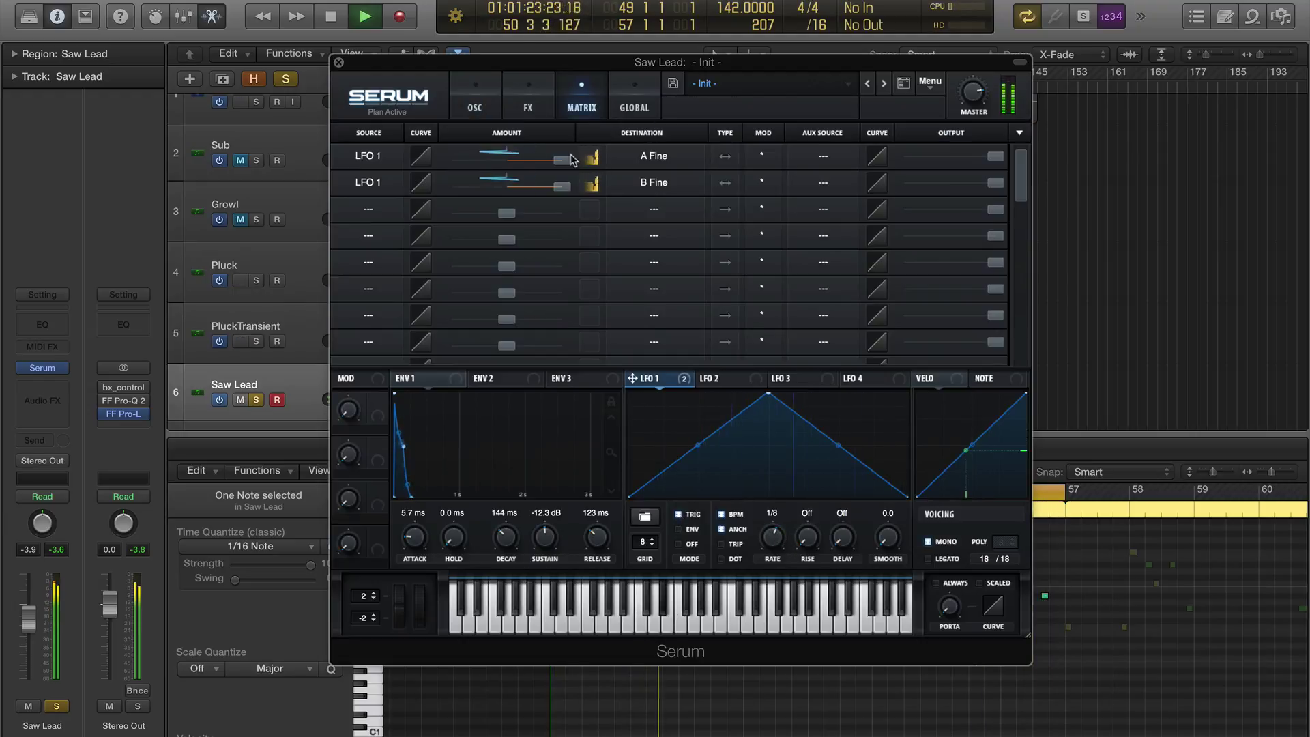
pyautogui.moveTo(564, 164)
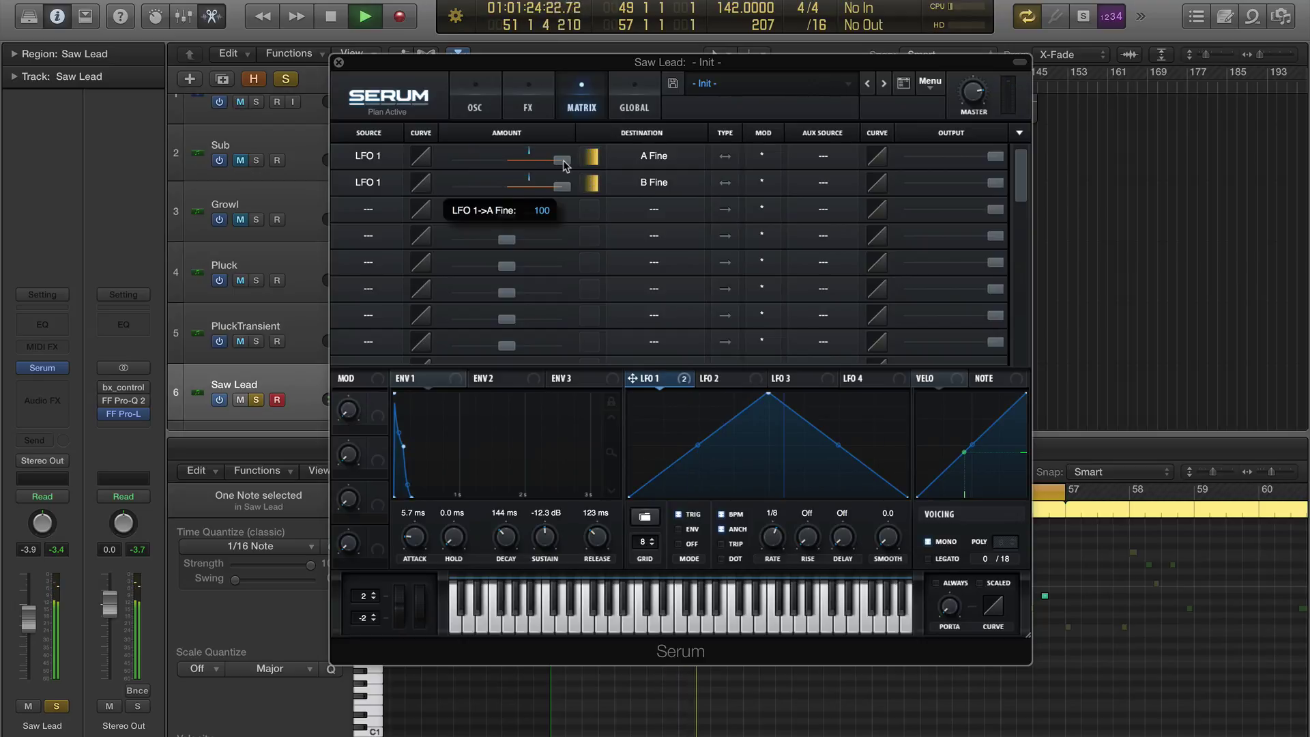
pyautogui.moveTo(508, 166)
pyautogui.mouseDown()
pyautogui.moveTo(511, 191)
pyautogui.moveTo(500, 186)
pyautogui.mouseUp()
pyautogui.click(517, 160)
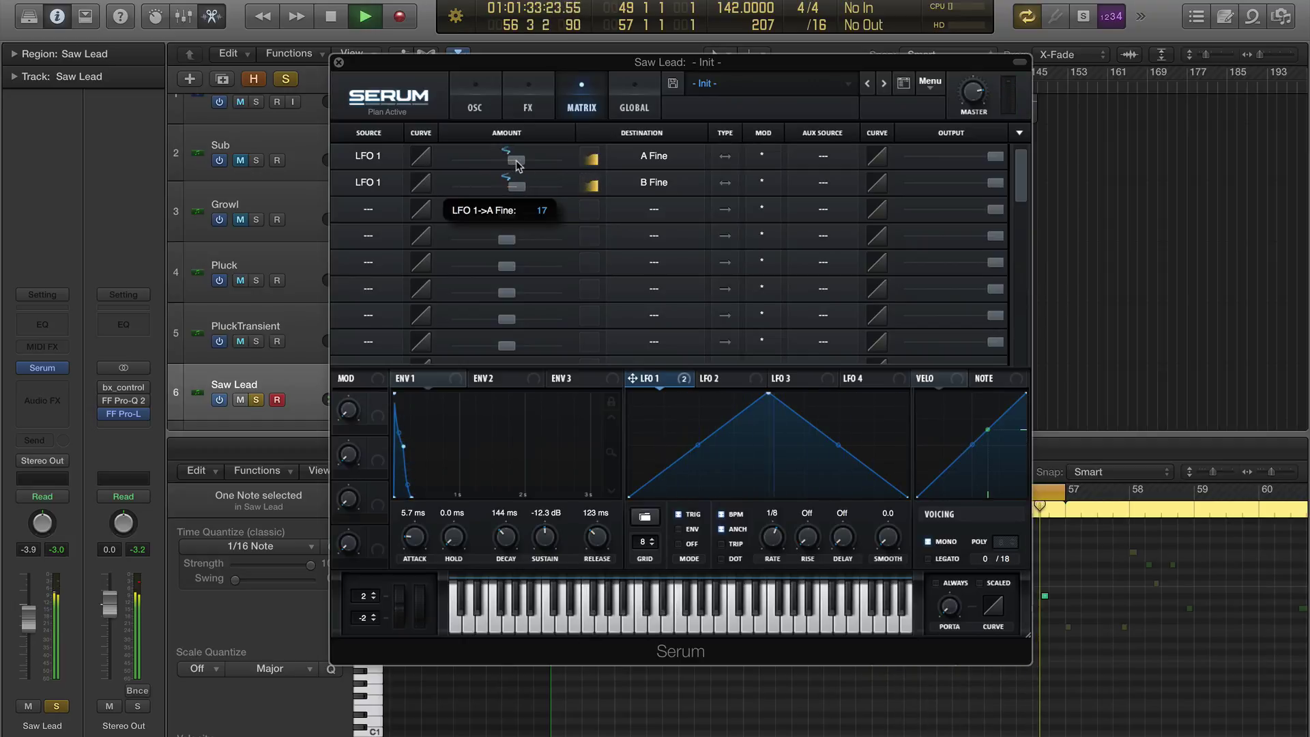
# Set Mod Wheel as the auxiliary source for both LFO 1 fine-tuning modulations, and raise the mod wheel to 100%
pyautogui.click(850, 158)
pyautogui.click(828, 182)
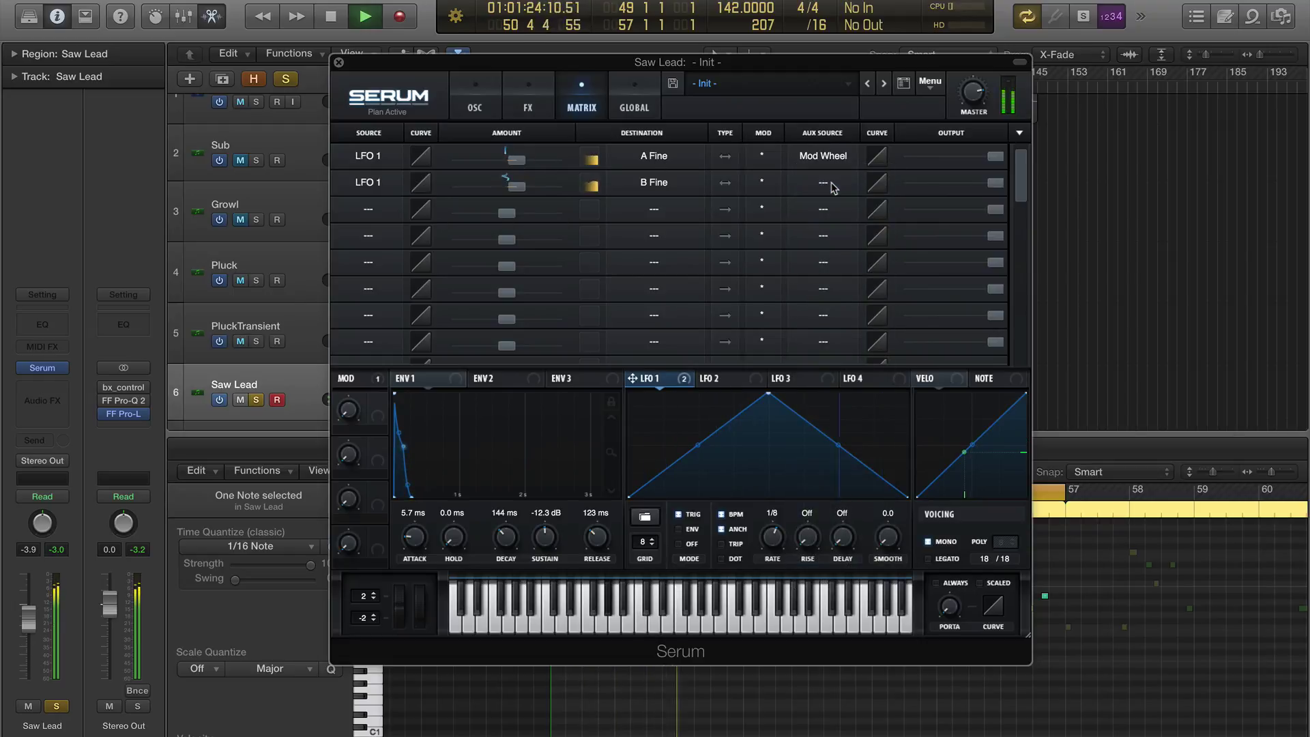
pyautogui.click(834, 188)
pyautogui.click(838, 213)
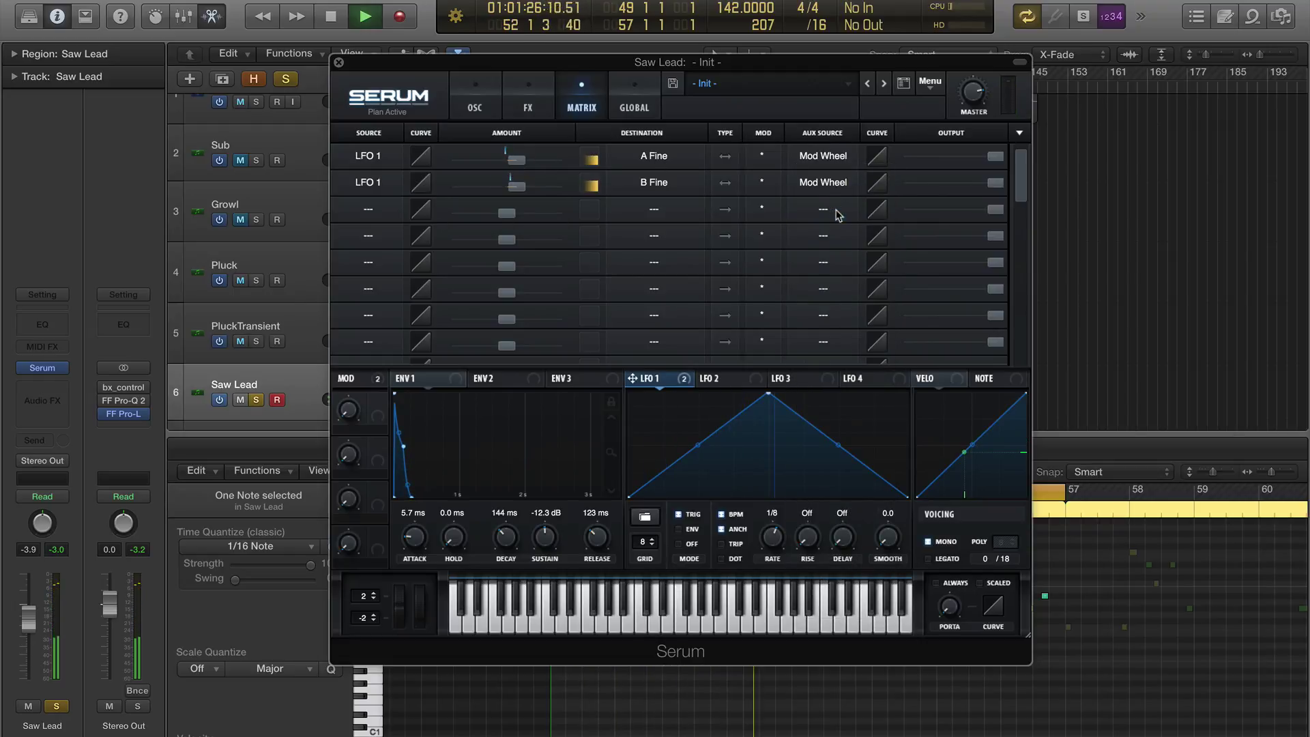
pyautogui.moveTo(420, 614); pyautogui.dragTo(426, 392)
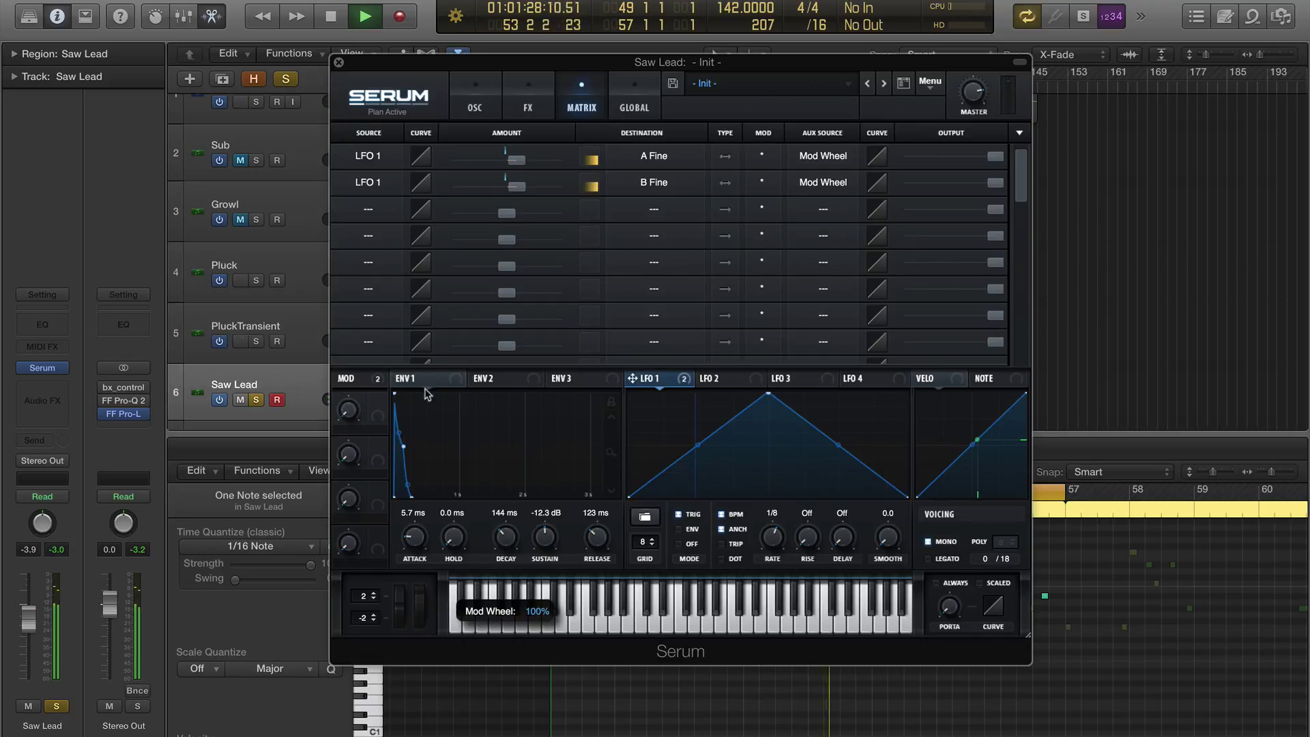
# Enable the Hall reverb in the effects rack, adjust its mix, and raise its high cut
pyautogui.click(489, 108)
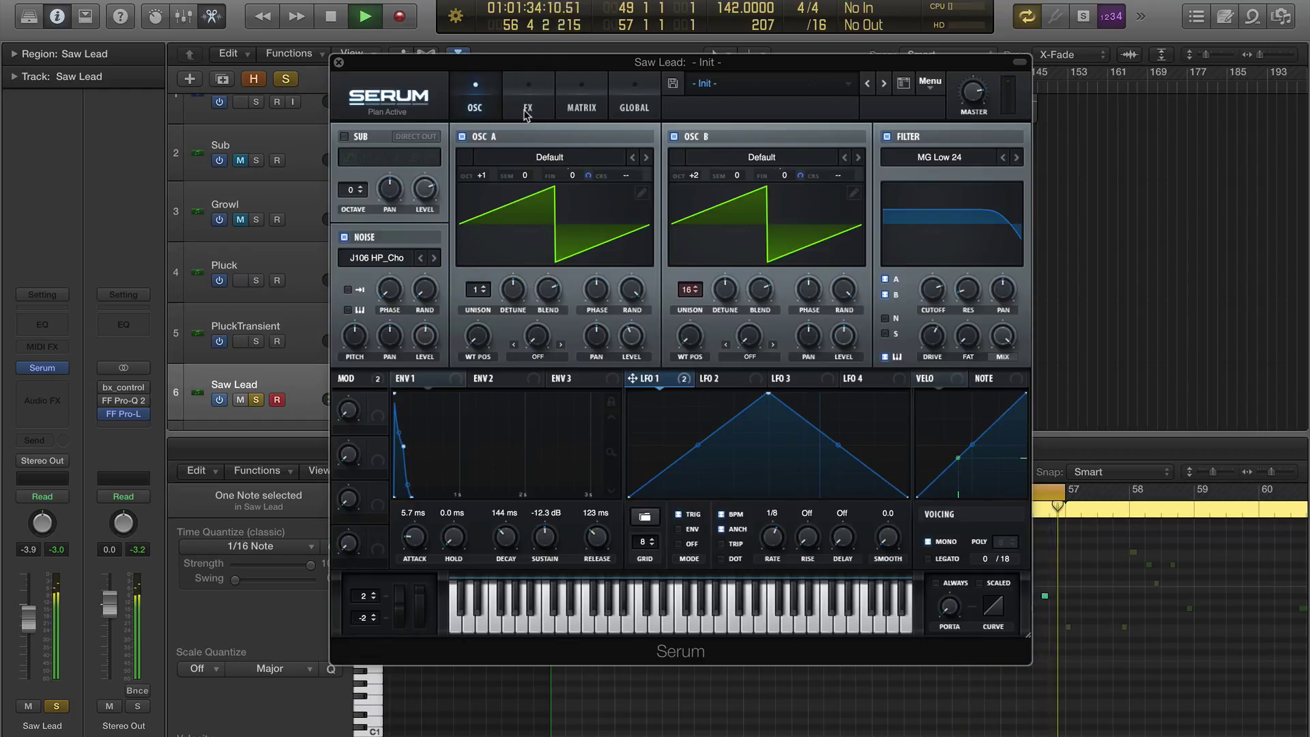
pyautogui.click(526, 111)
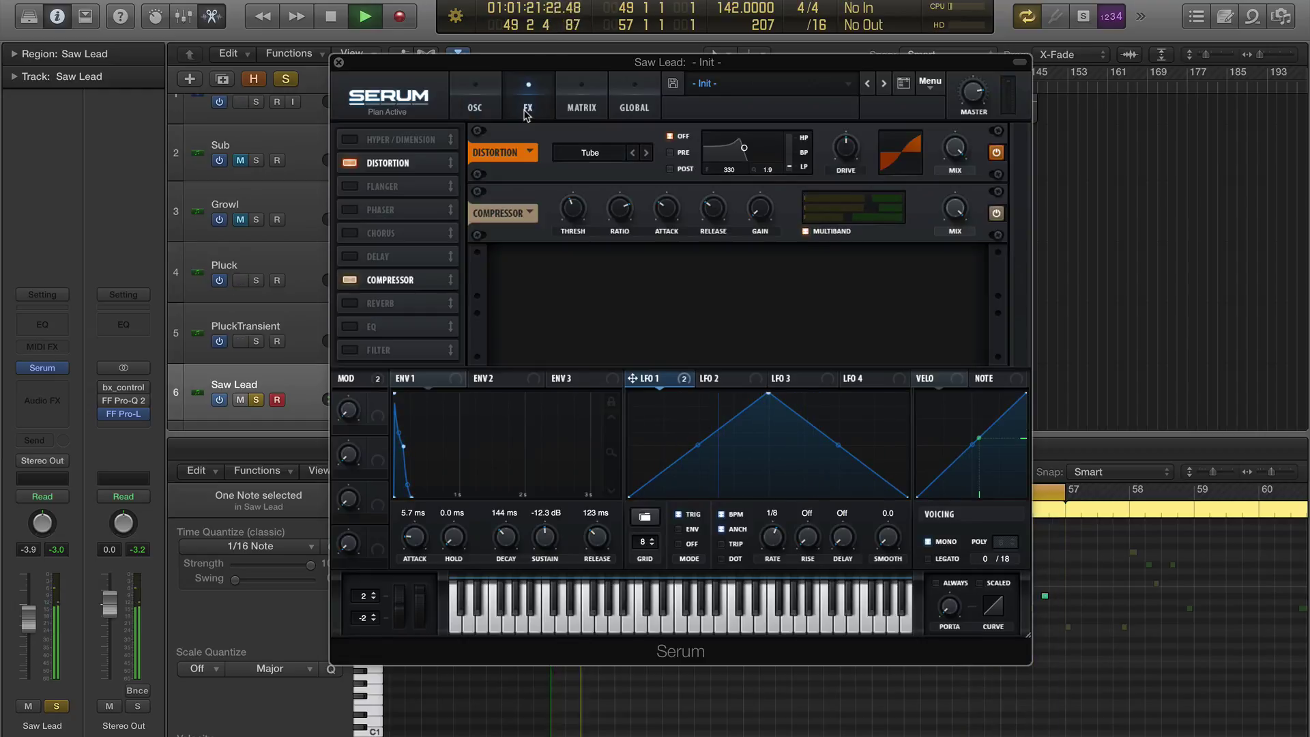
pyautogui.click(350, 303)
pyautogui.moveTo(960, 276)
pyautogui.scroll(2, 960, 276)
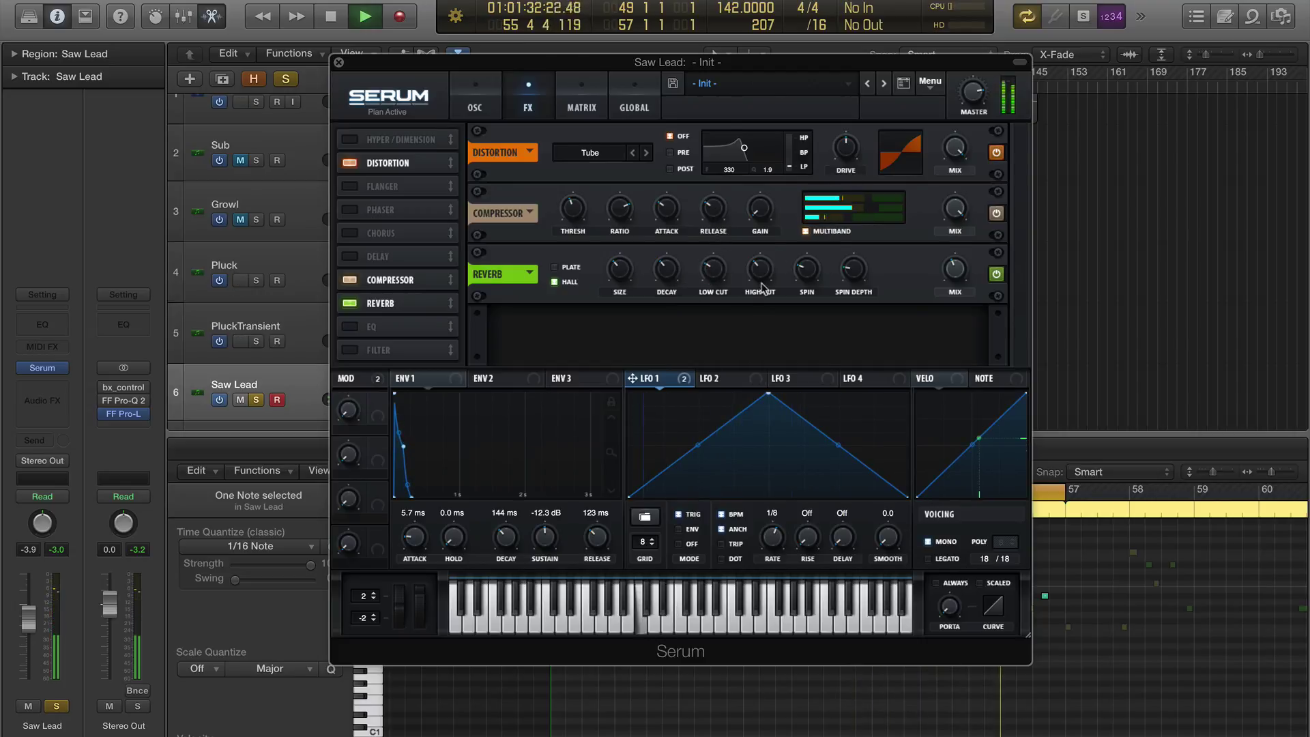
pyautogui.moveTo(760, 272); pyautogui.dragTo(762, 252)
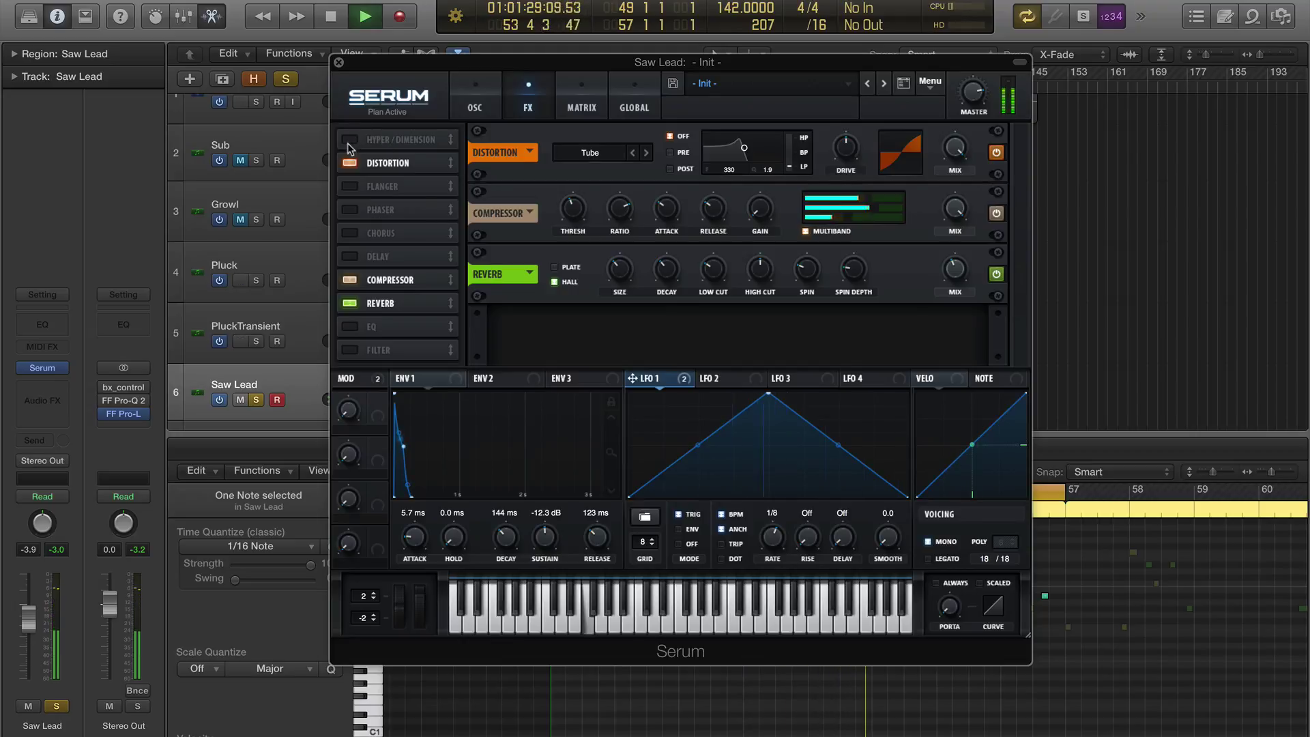
# Enable Hyper/Dimension between the compressor and reverb, with the Hyper mix at minimum and the Dimension mix raised
pyautogui.click(373, 140)
pyautogui.moveTo(373, 140); pyautogui.dragTo(408, 301)
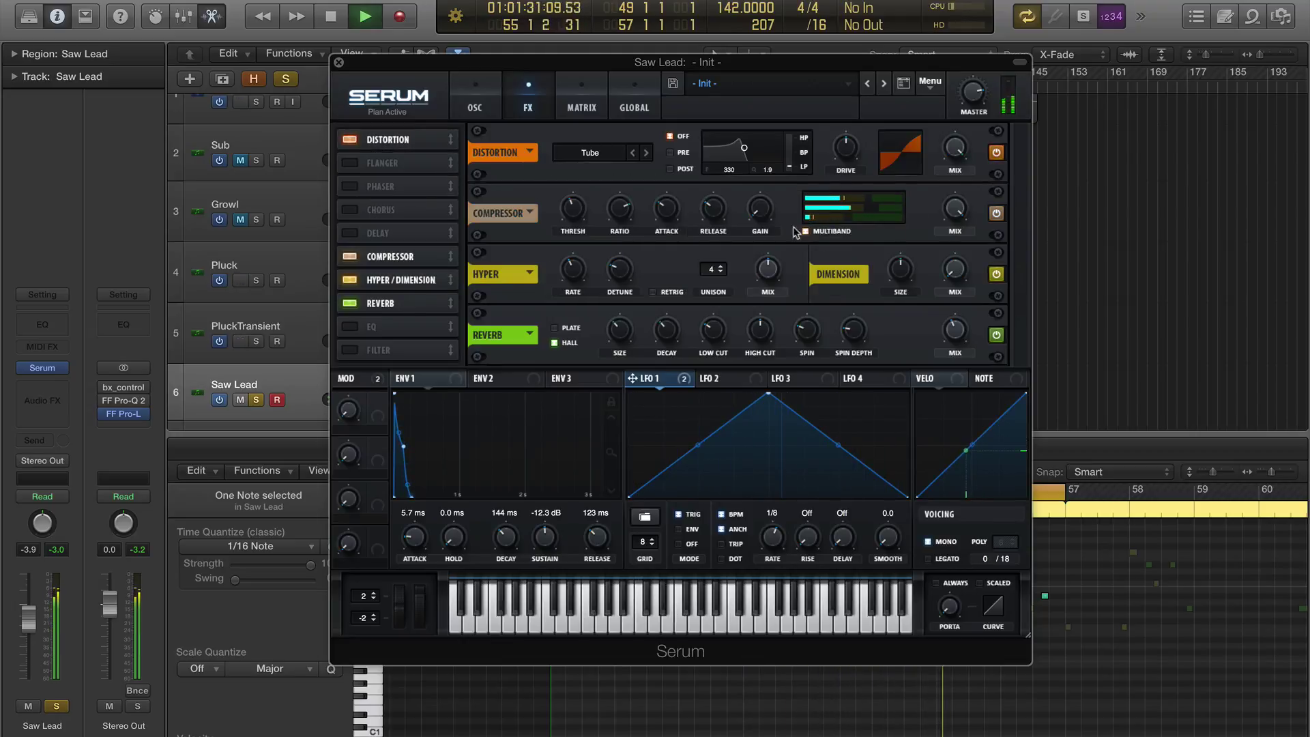
pyautogui.moveTo(770, 269); pyautogui.dragTo(772, 410)
pyautogui.moveTo(955, 275); pyautogui.dragTo(957, 236)
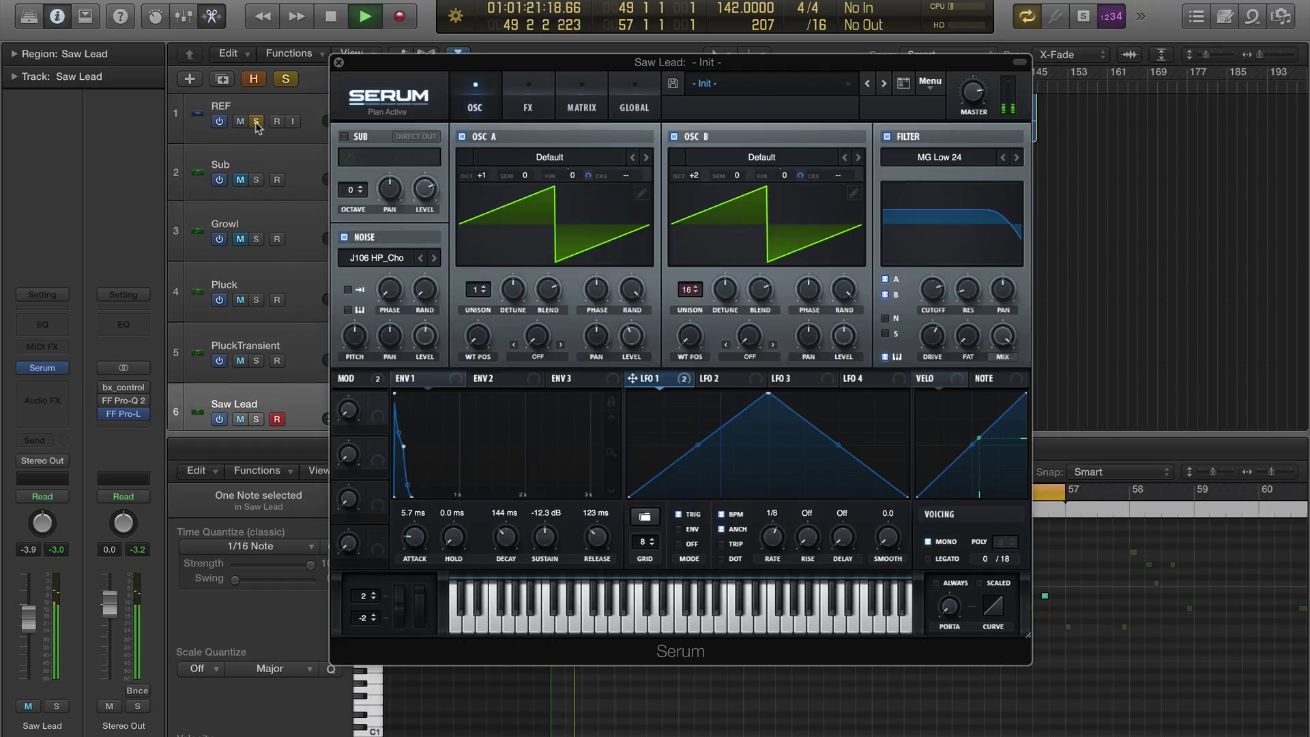
# Compare the Saw Lead sound with the reference by alternately soloing the Saw Lead and REF tracks
pyautogui.click(257, 420)
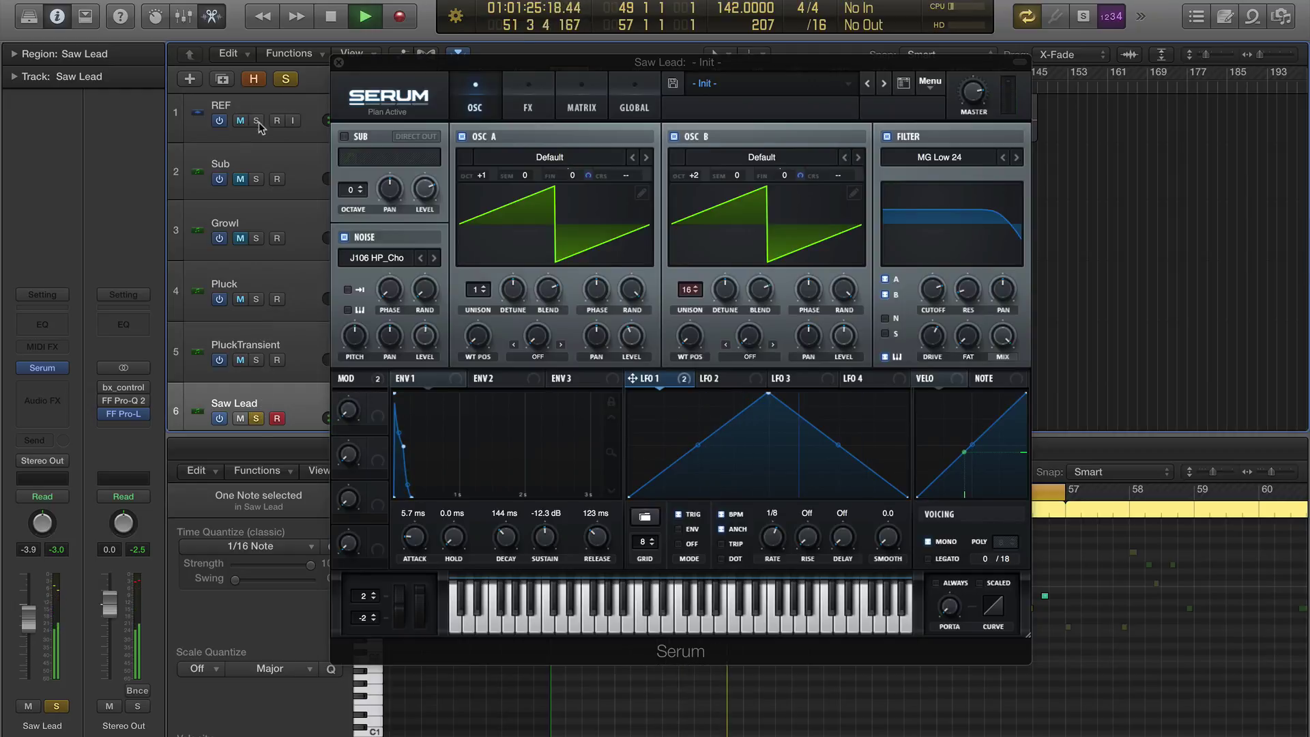
pyautogui.click(257, 121)
pyautogui.click(256, 419)
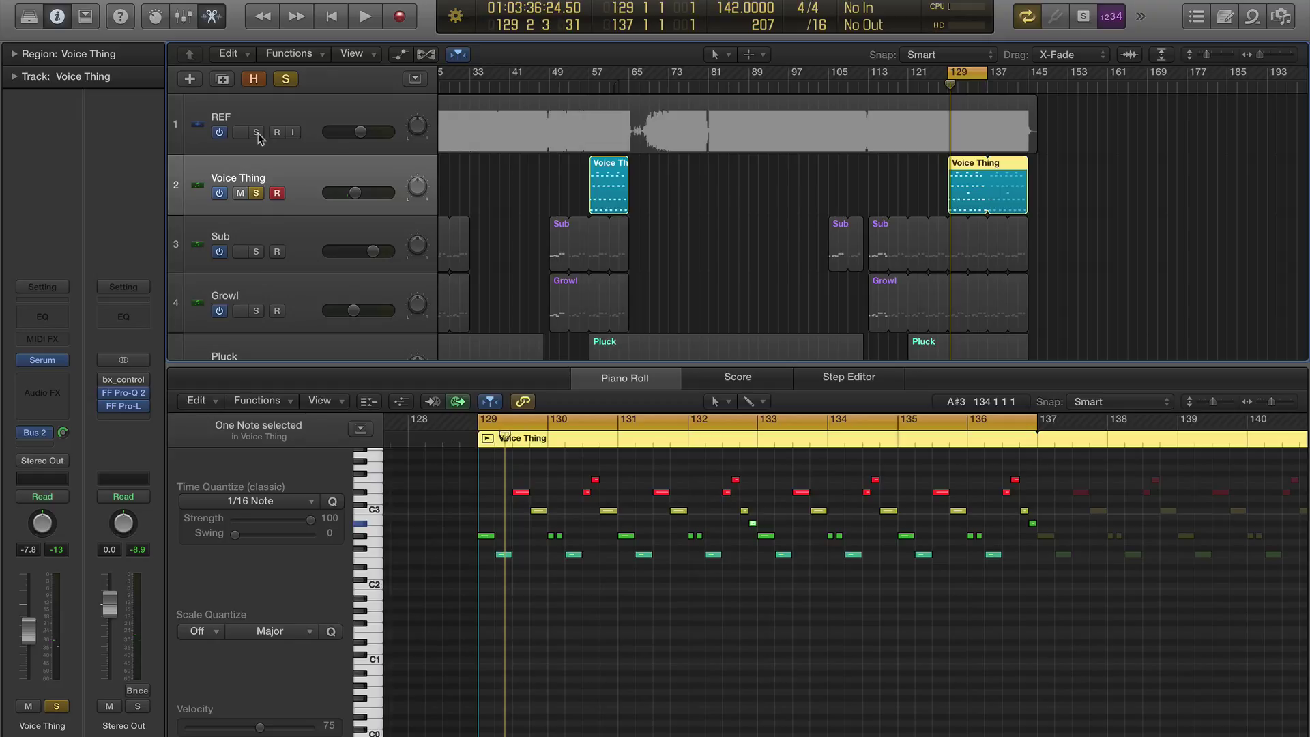
# Compact and reposition the Voice Thing track's Serum window, and initialize its preset
pyautogui.press('space')
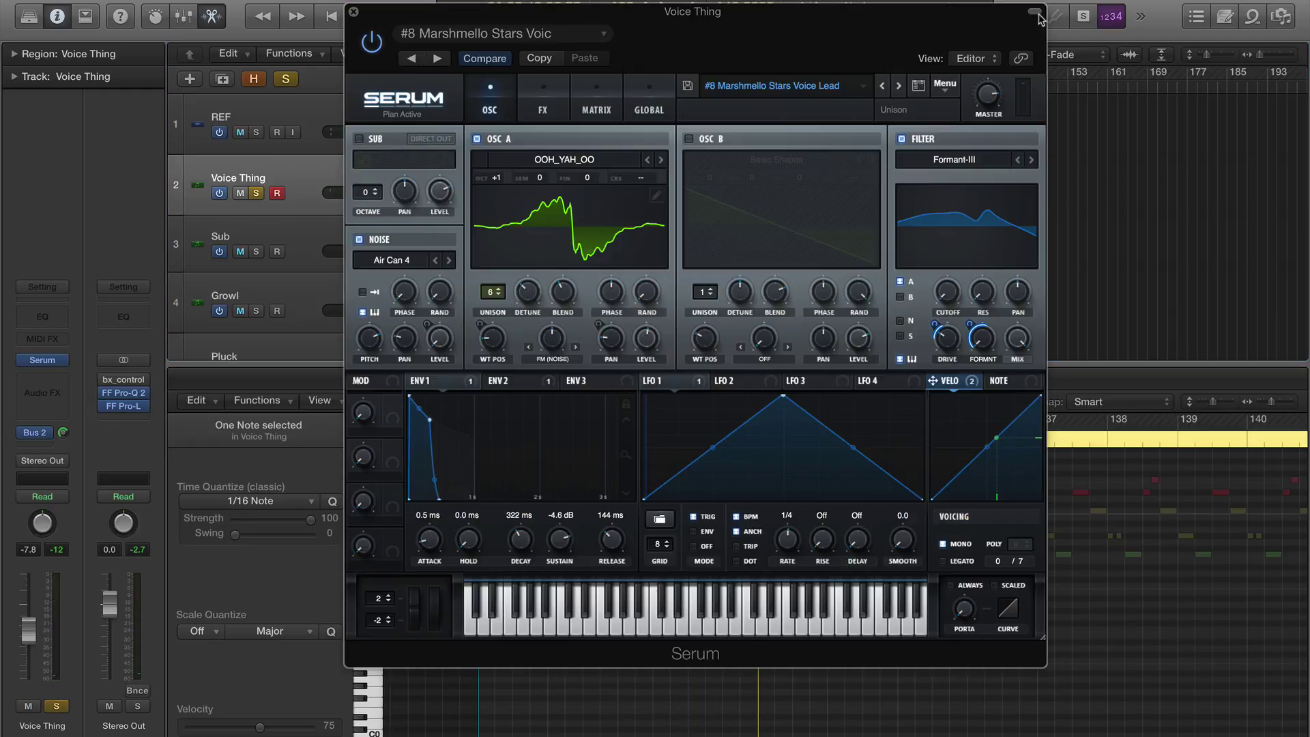
pyautogui.click(1034, 12)
pyautogui.moveTo(917, 19); pyautogui.dragTo(911, 67)
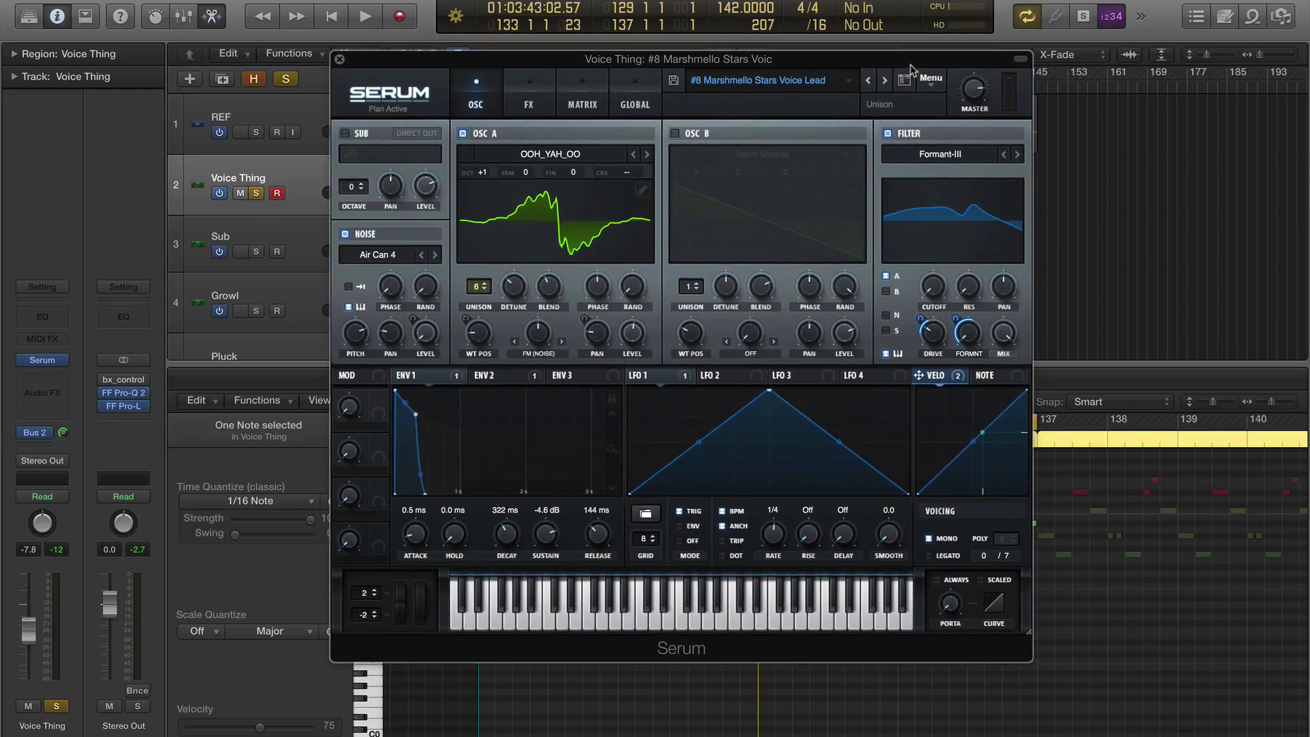
pyautogui.click(931, 83)
pyautogui.click(951, 131)
# Lower oscillator A's level, raise its octave to +1, and set its unison to 6 voices with a 12 (1x) stack
pyautogui.press('space')
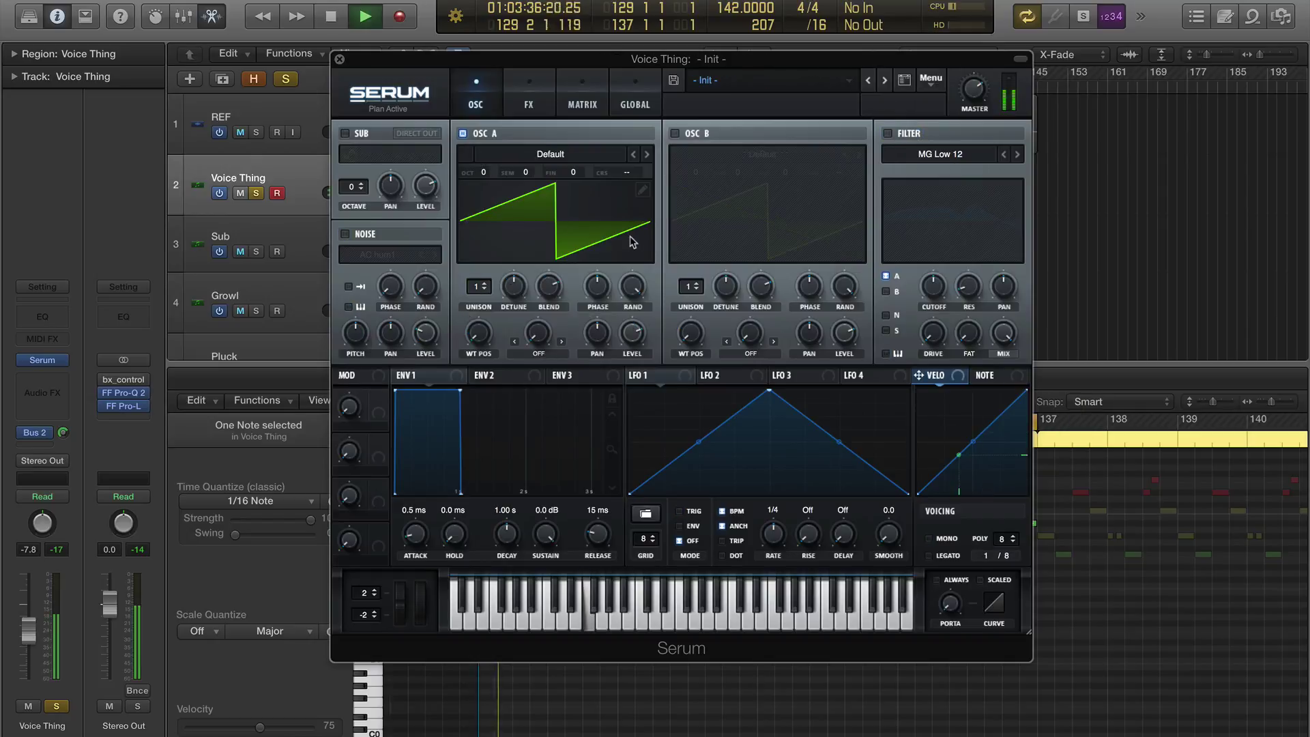
pyautogui.moveTo(633, 332); pyautogui.dragTo(635, 374)
pyautogui.moveTo(481, 172); pyautogui.dragTo(481, 167)
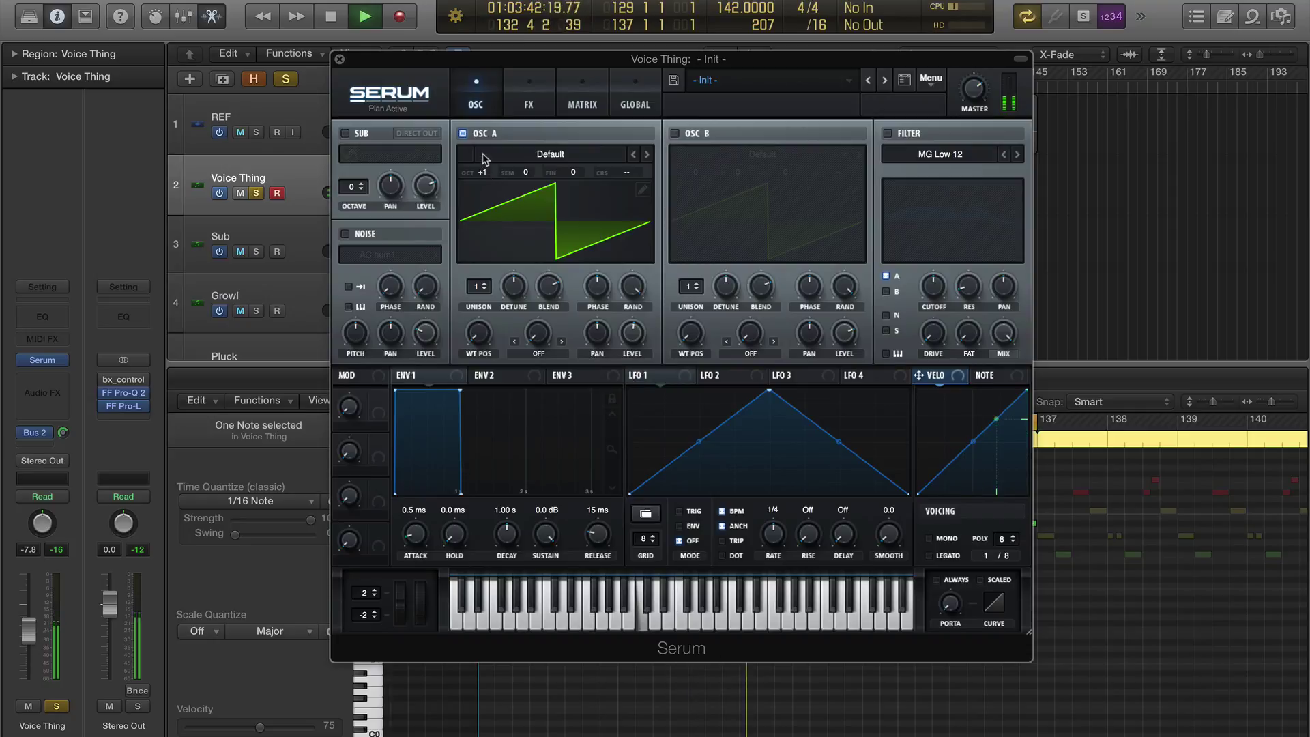
pyautogui.click(486, 285)
pyautogui.moveTo(485, 282); pyautogui.dragTo(492, 221)
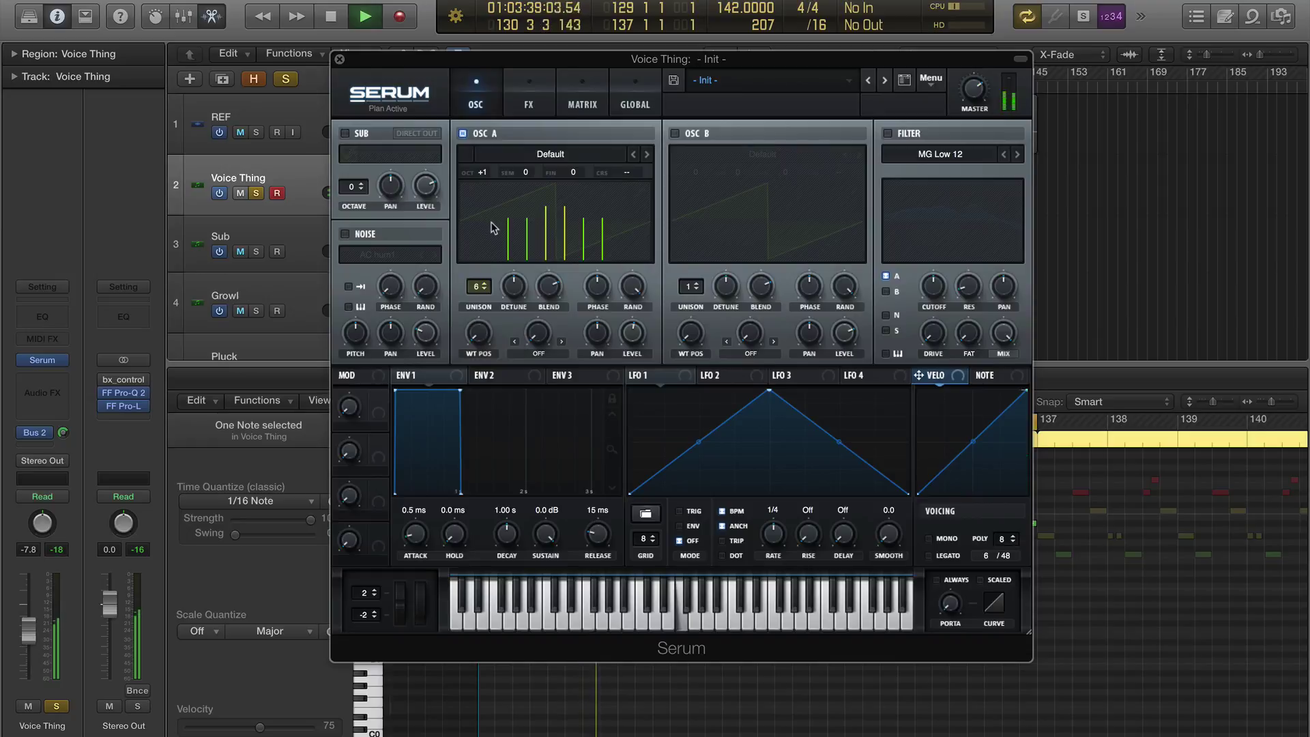
pyautogui.click(635, 106)
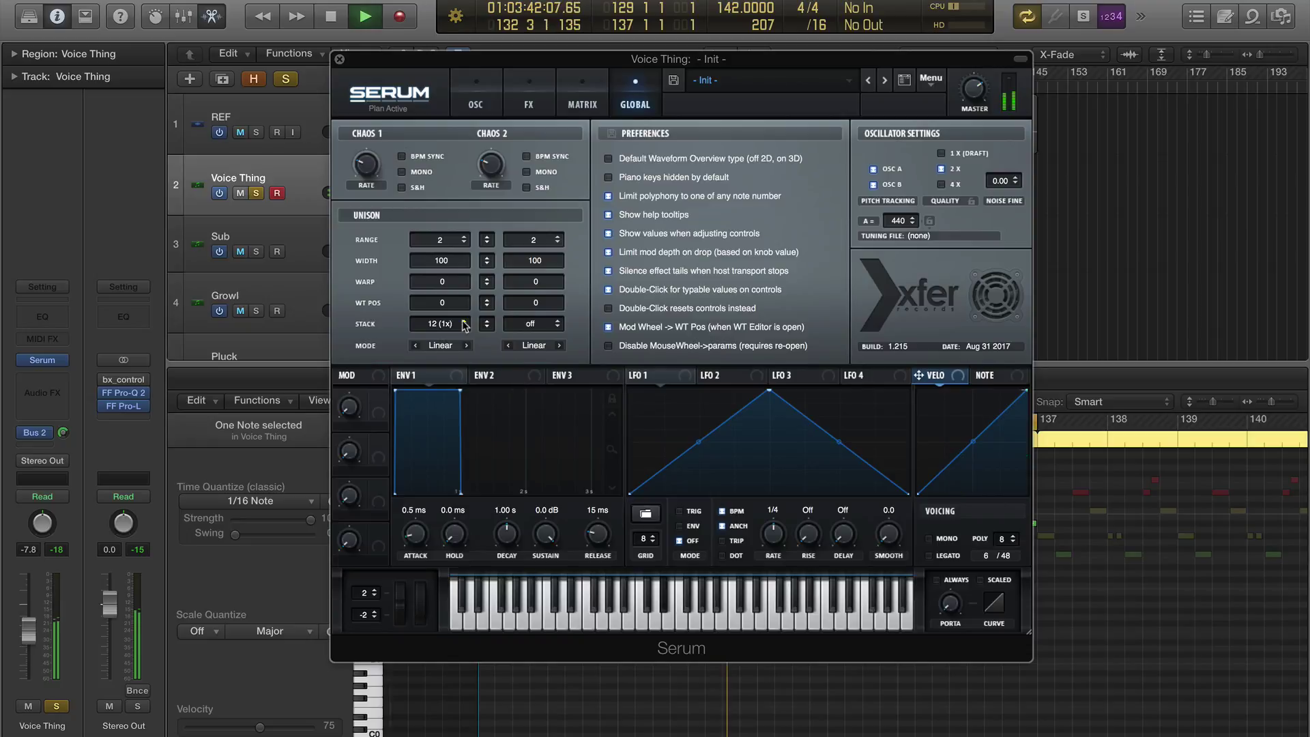
pyautogui.click(476, 103)
# Reduce oscillator A's unison detune and set its unison blend to 41 during playback
pyautogui.moveTo(512, 298); pyautogui.dragTo(515, 331)
pyautogui.moveTo(548, 288); pyautogui.dragTo(540, 353)
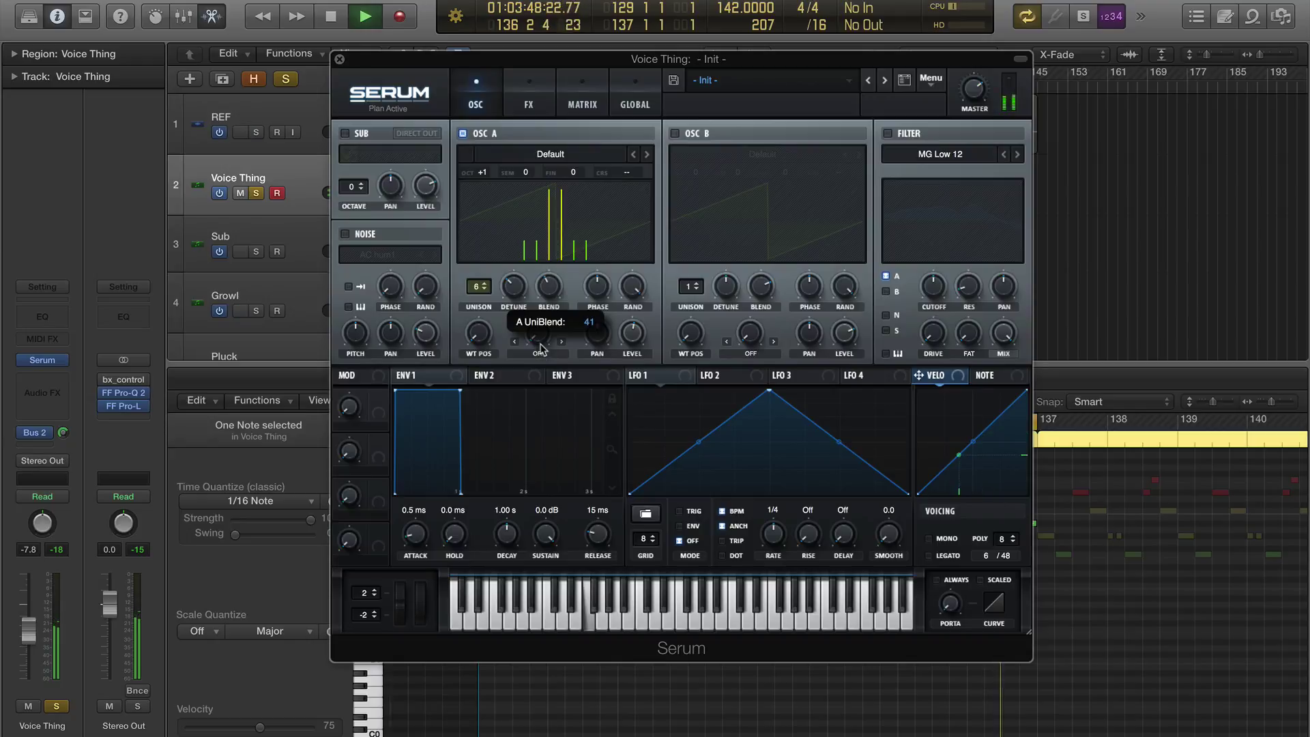
pyautogui.press('space')
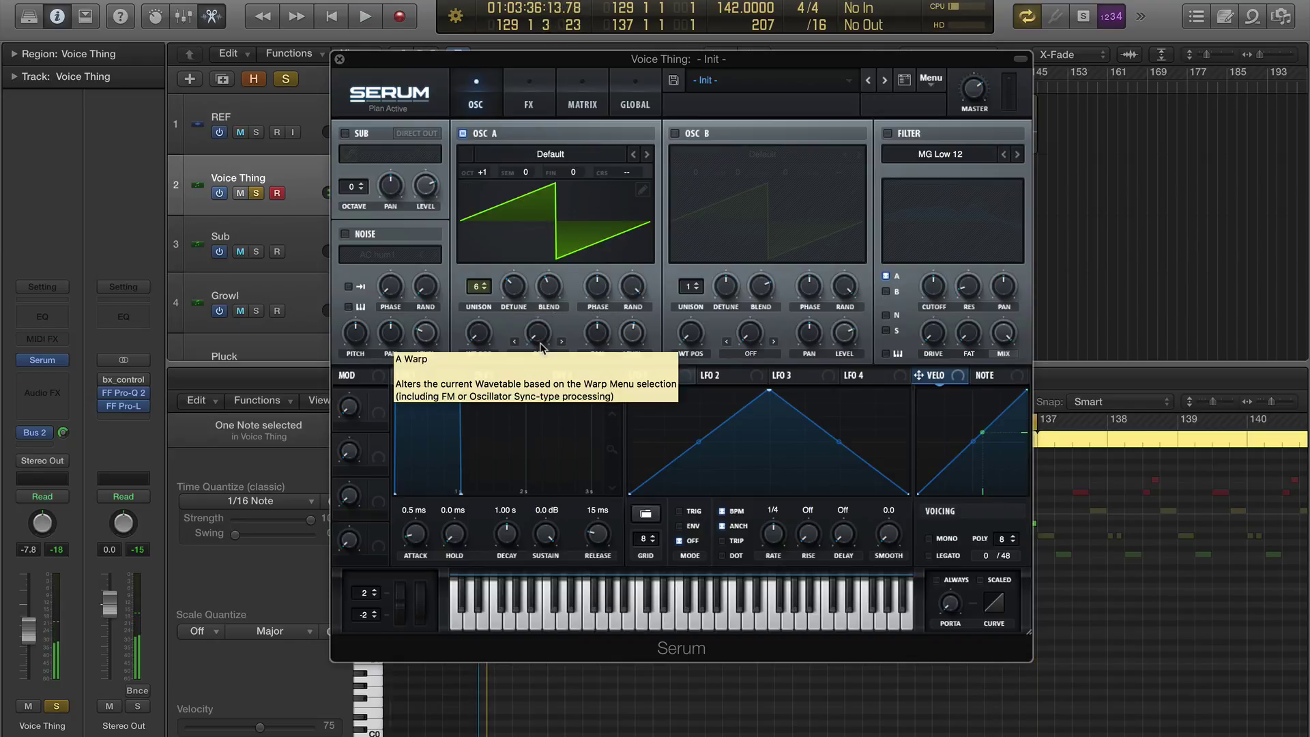
pyautogui.press('space')
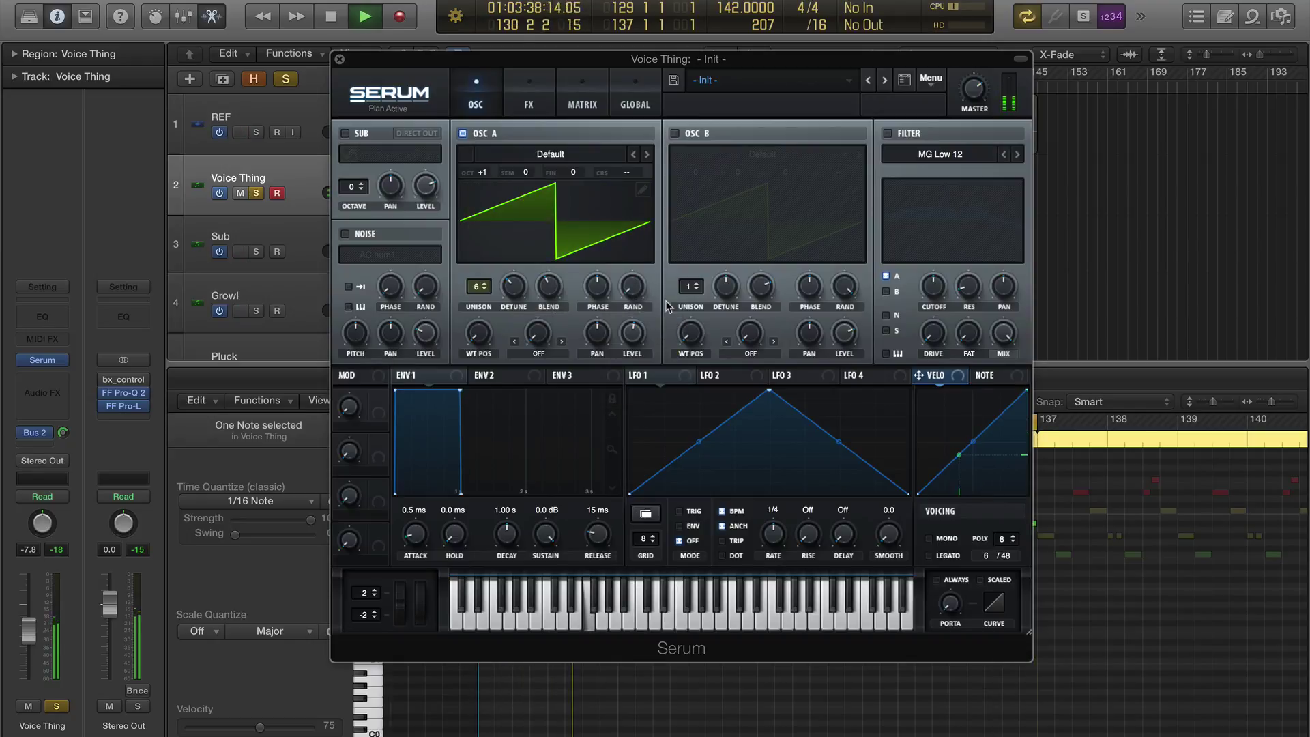
# Set the voicing to mono and shape envelope 1 with 322 ms decay, -4.5 dB sustain and 146 ms release
pyautogui.click(928, 539)
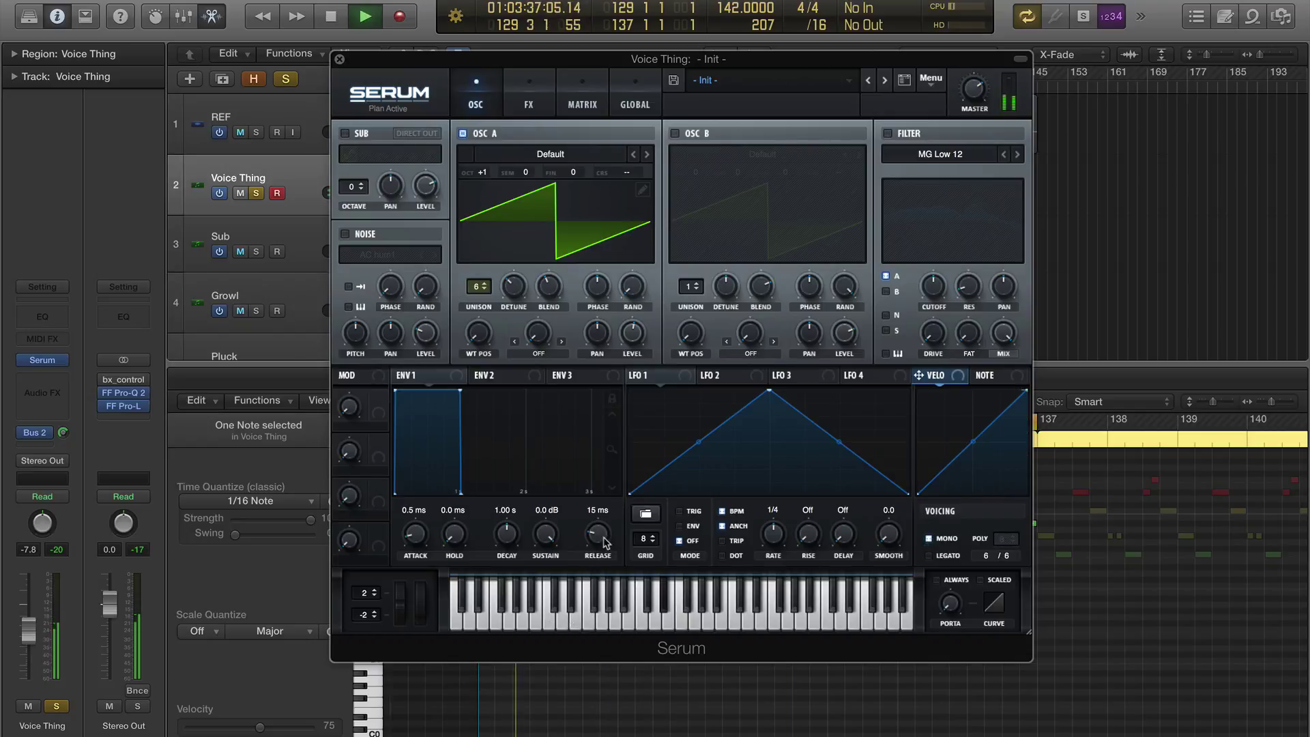
pyautogui.moveTo(603, 543); pyautogui.dragTo(555, 580)
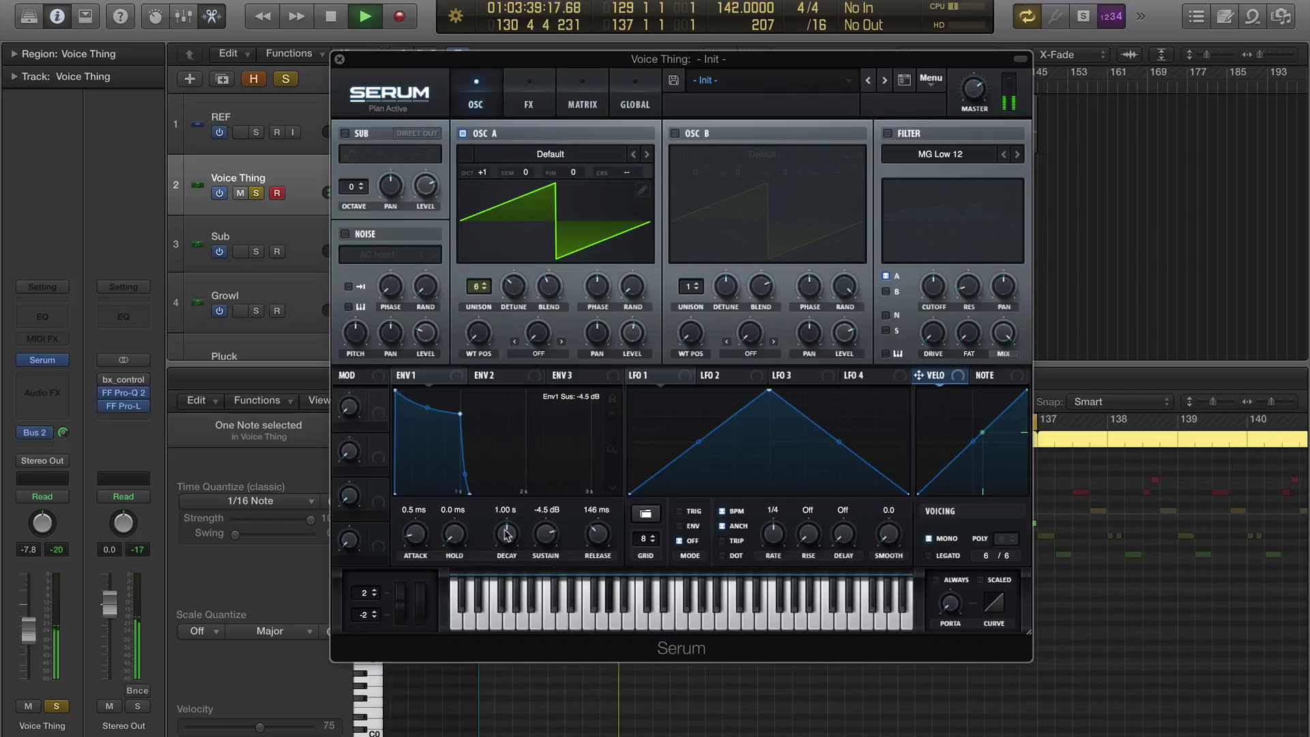
pyautogui.moveTo(506, 533); pyautogui.dragTo(509, 553)
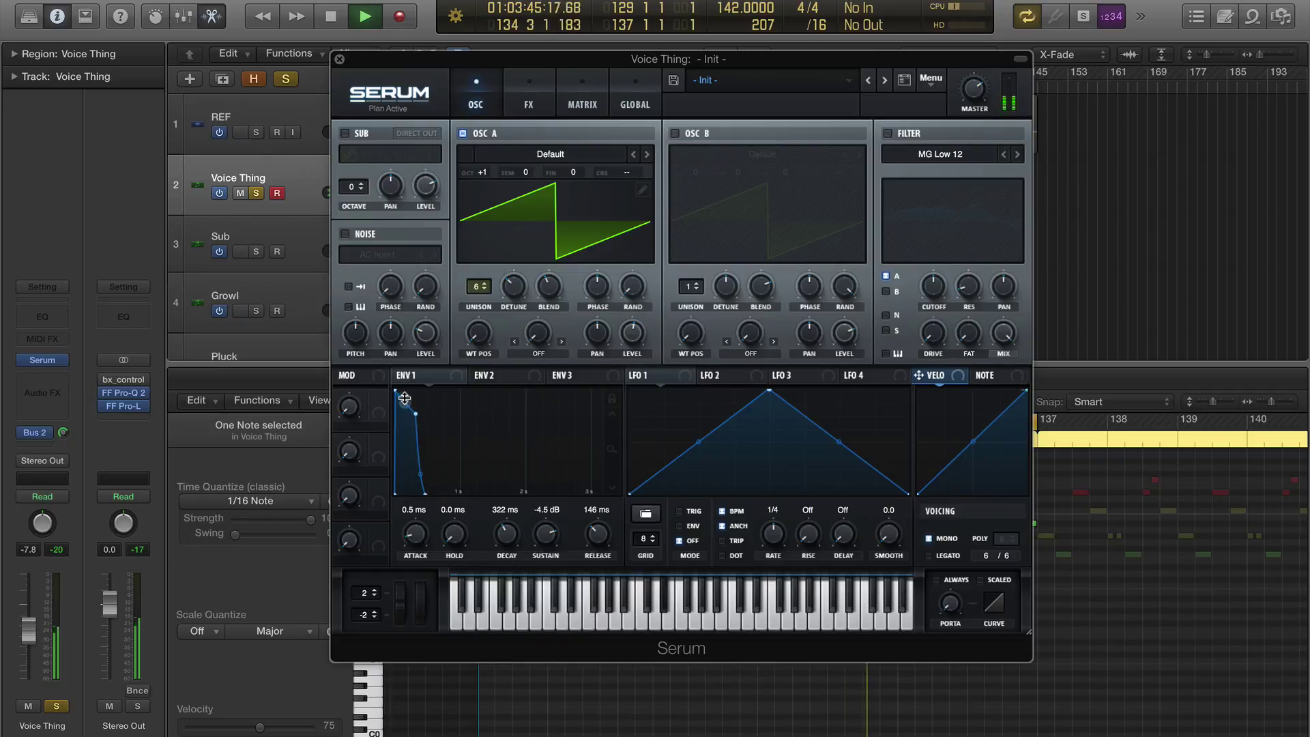
pyautogui.press('space')
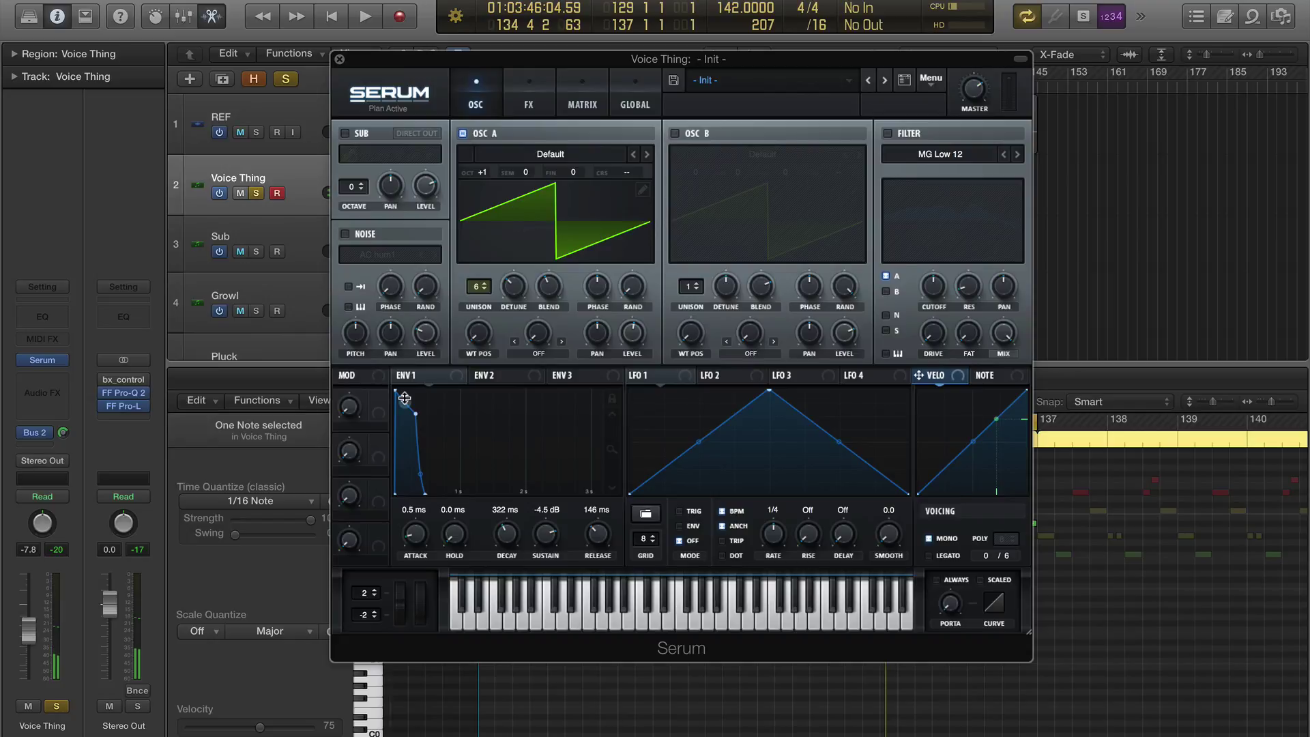
# Load the OOH_YAH_OO vowel wavetable into oscillator A and play the part
pyautogui.click(551, 153)
pyautogui.moveTo(765, 258)
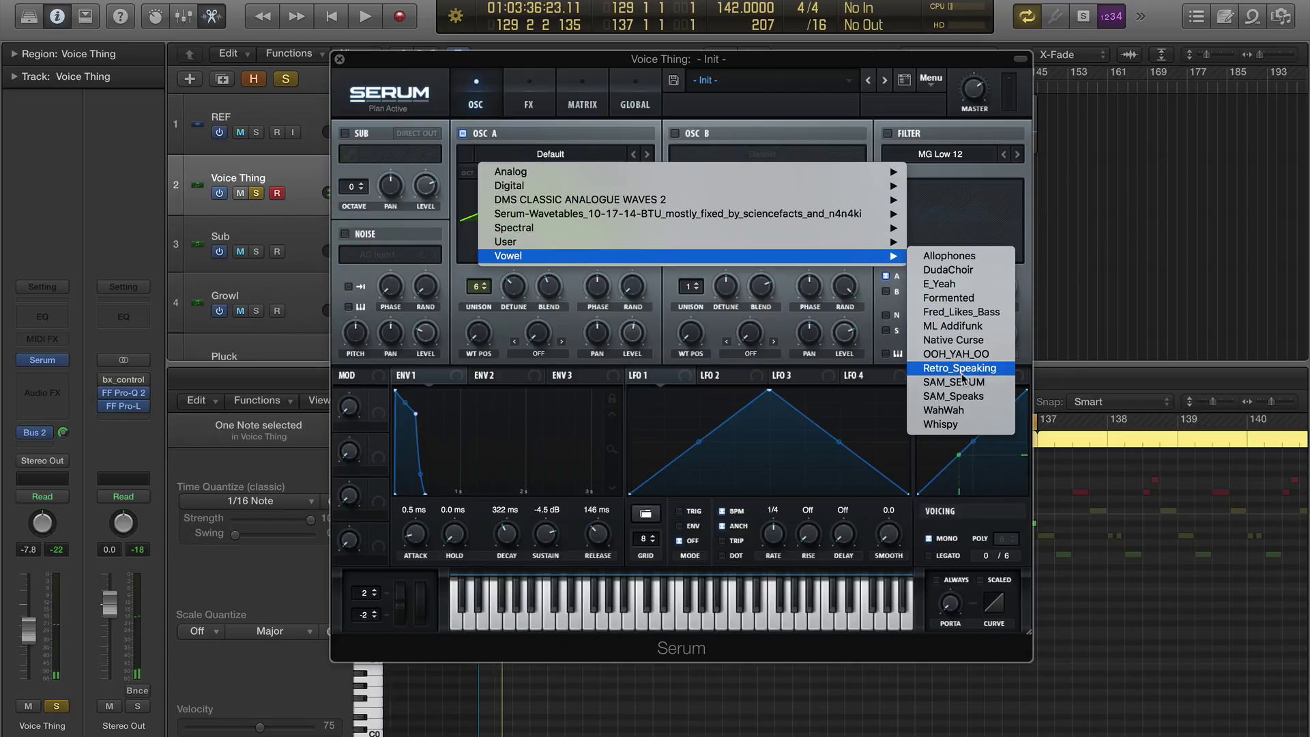
pyautogui.click(954, 354)
pyautogui.press('space')
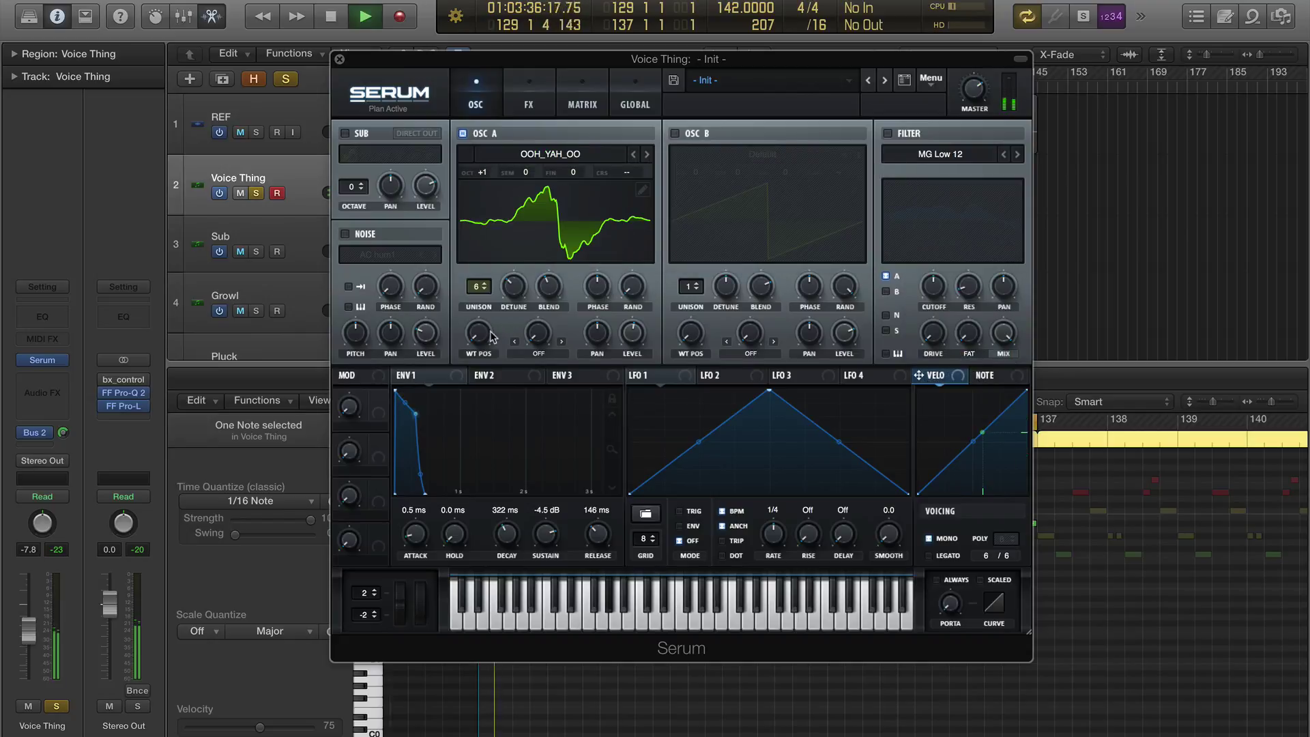
# Raise oscillator A's wavetable position and assign envelope 1 to modulate it
pyautogui.moveTo(492, 336); pyautogui.dragTo(481, 313)
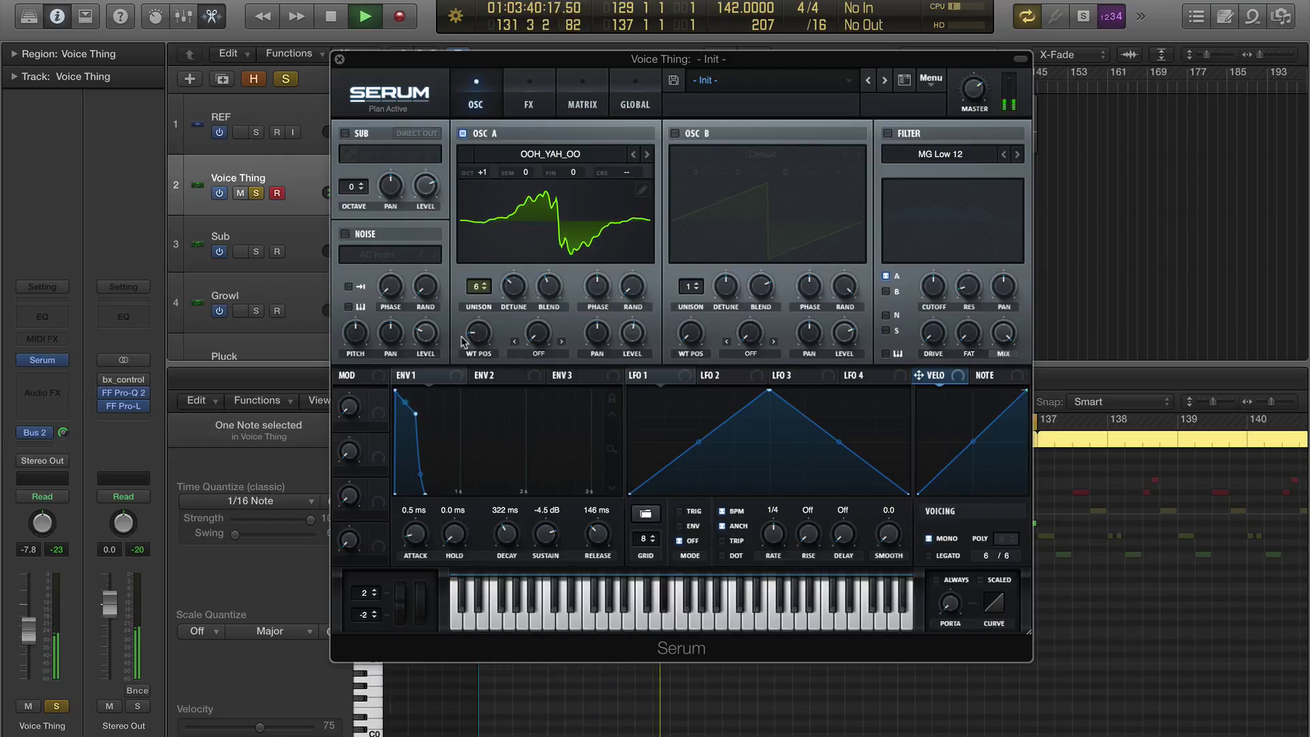
pyautogui.moveTo(398, 375); pyautogui.dragTo(470, 326)
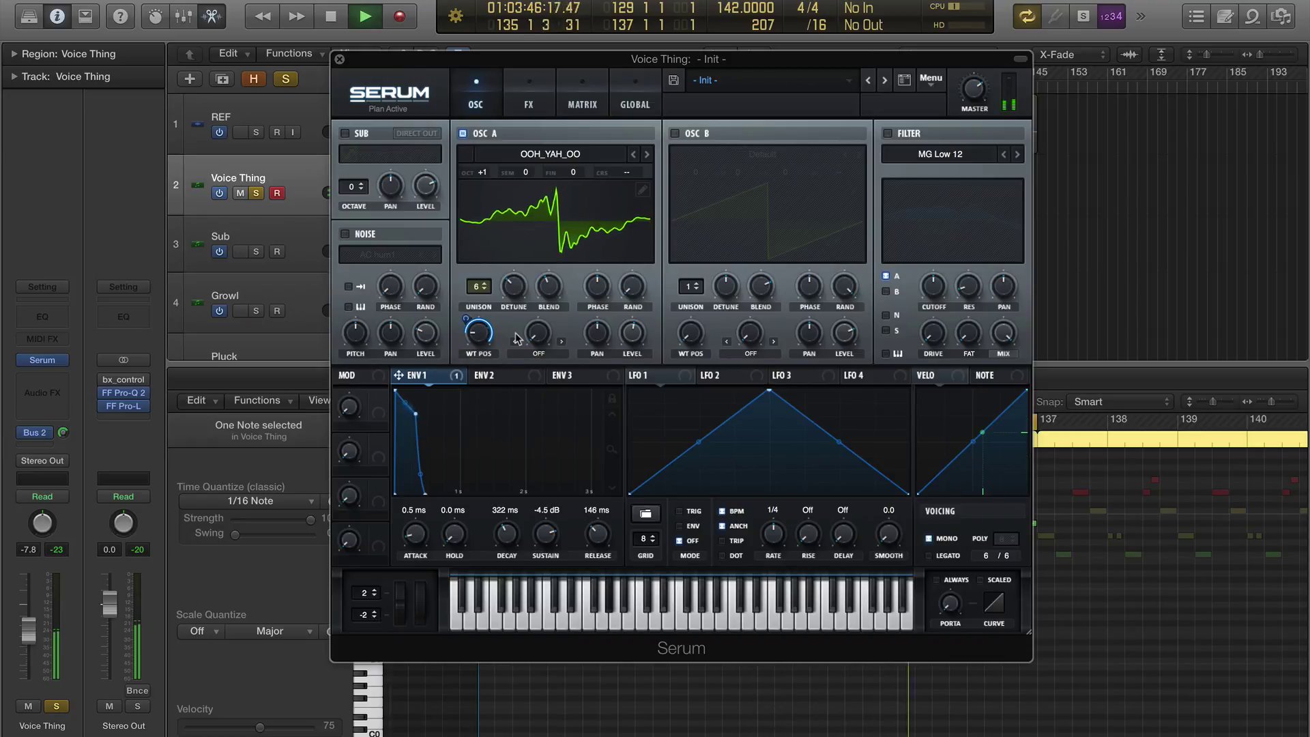
pyautogui.press('space')
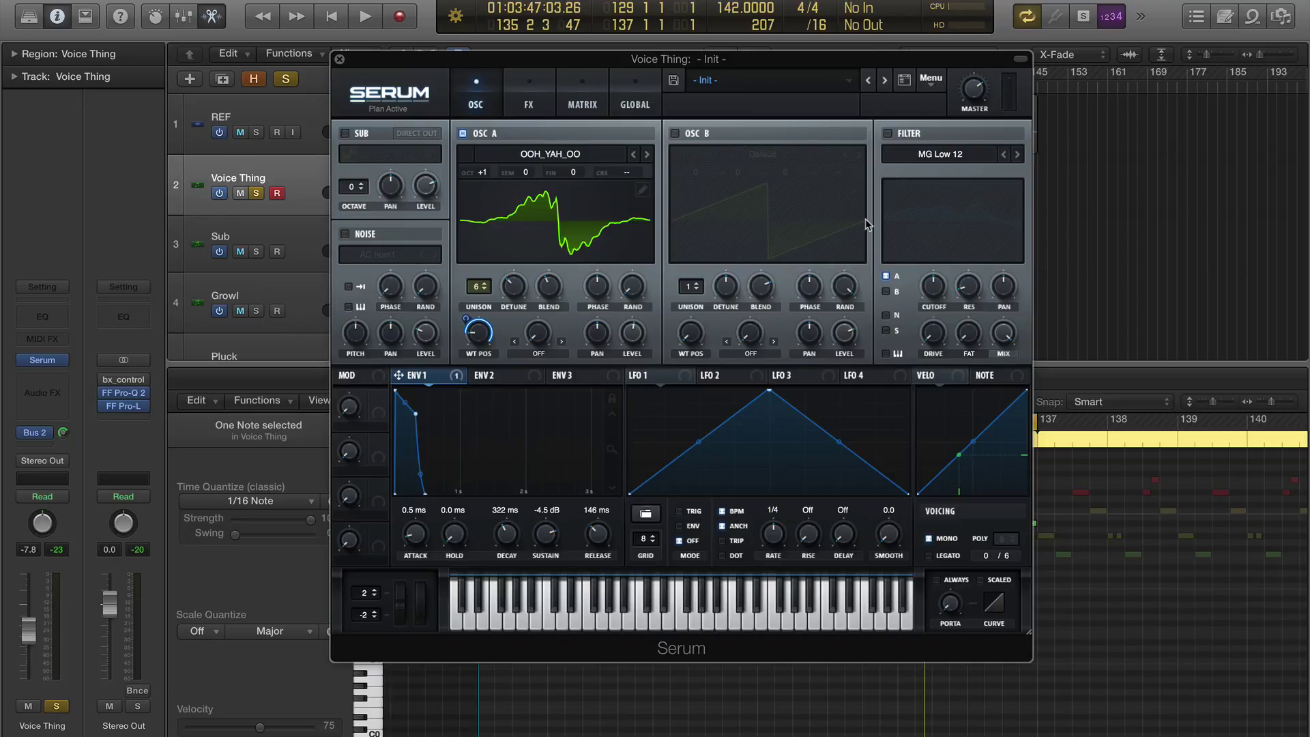
# Raise the master volume to 82% during playback and enable the filter
pyautogui.press('space')
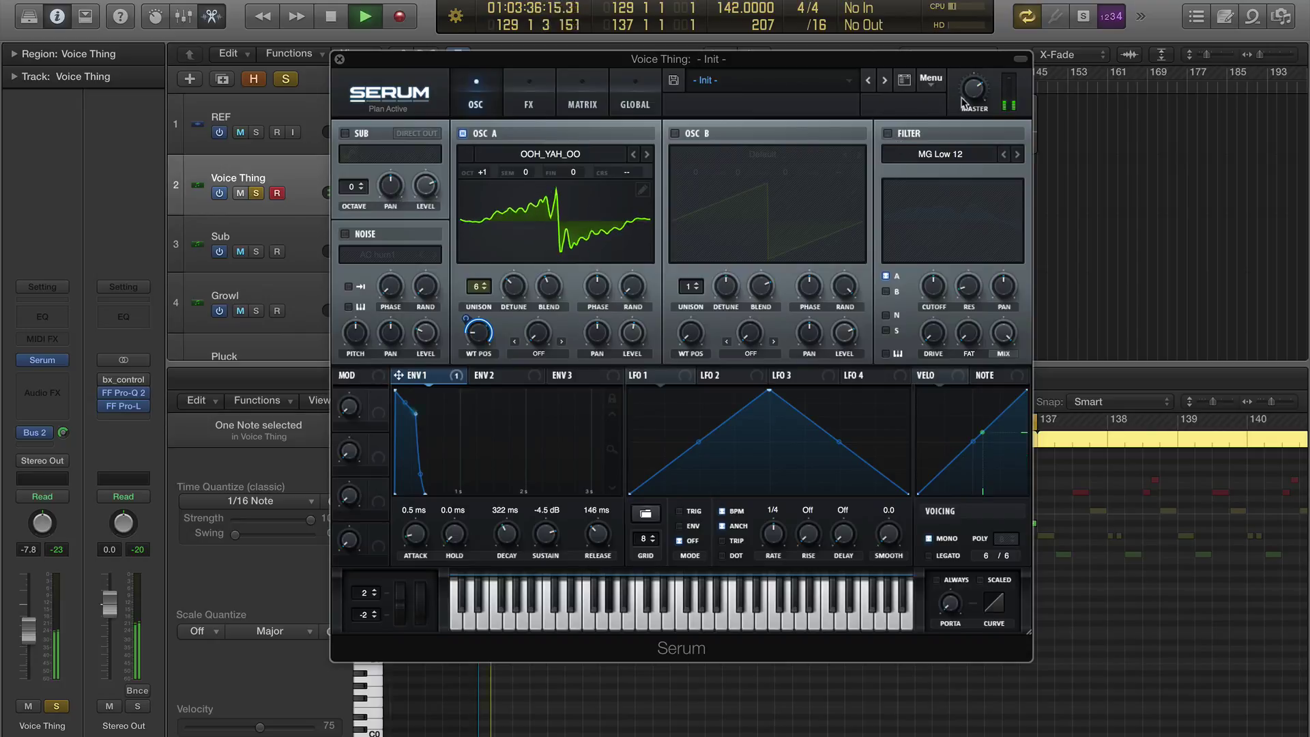
pyautogui.moveTo(976, 81)
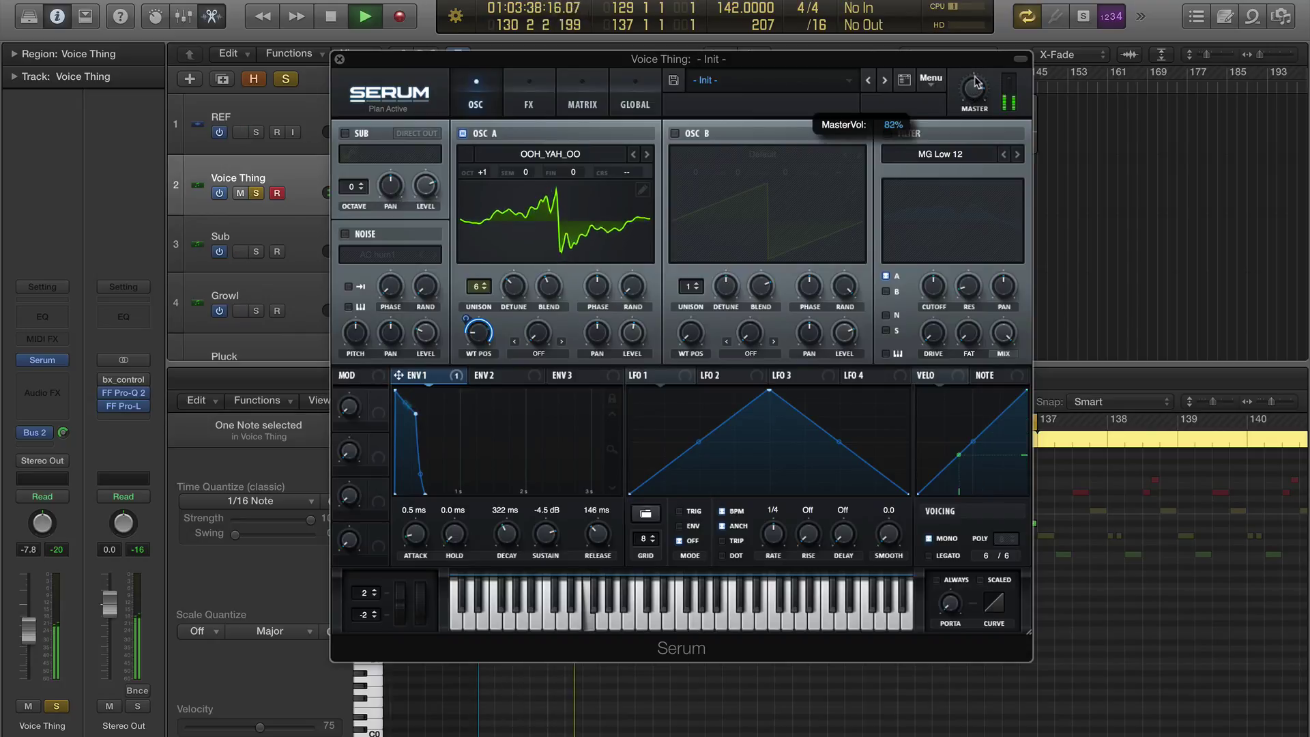
pyautogui.click(899, 134)
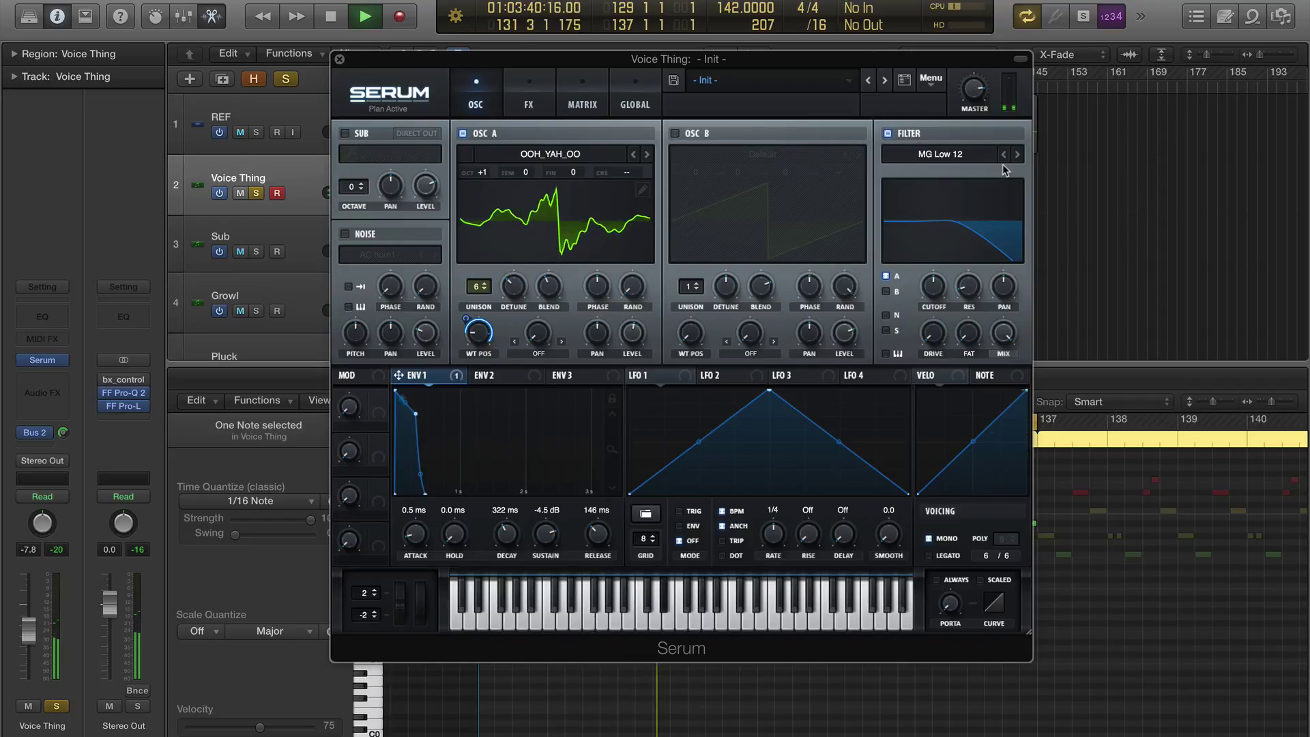
# Change the filter type to Formant-III, enable its keyboard tracking and set the cutoff to 41 Hz
pyautogui.press('space')
pyautogui.click(940, 155)
pyautogui.moveTo(963, 218)
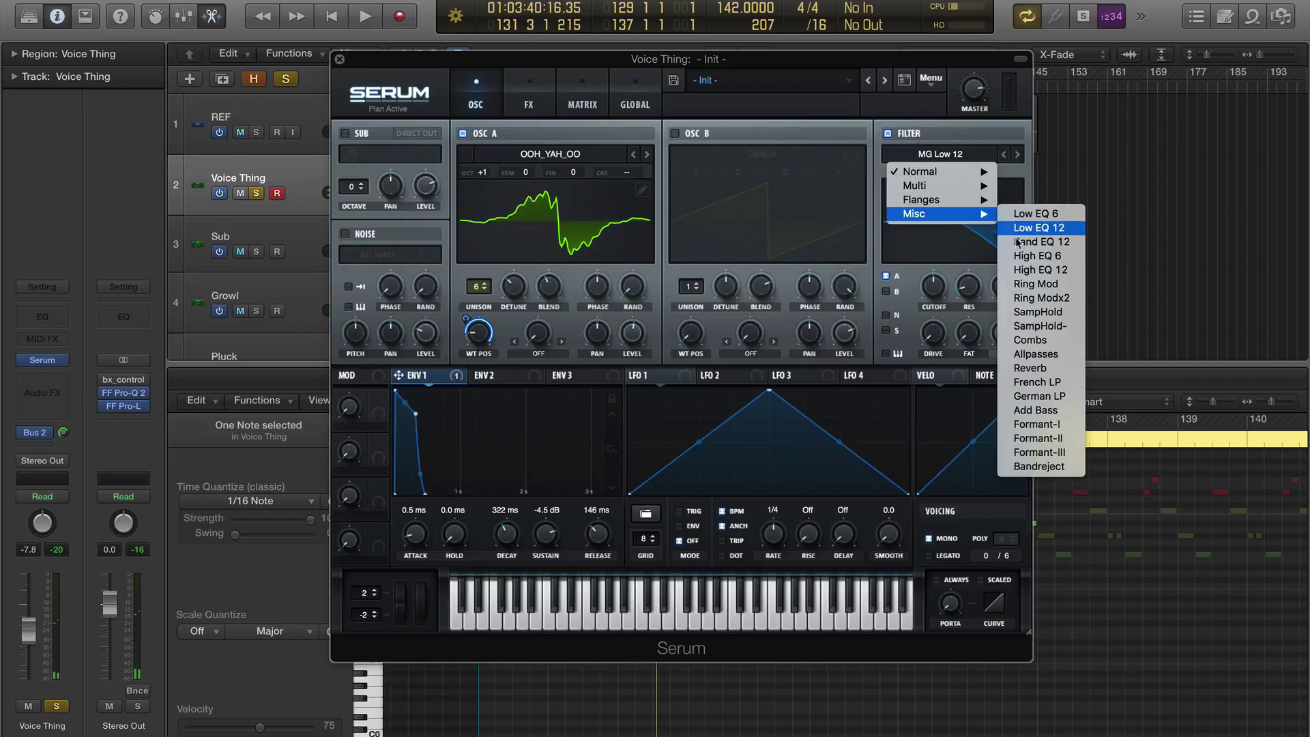
pyautogui.click(1032, 451)
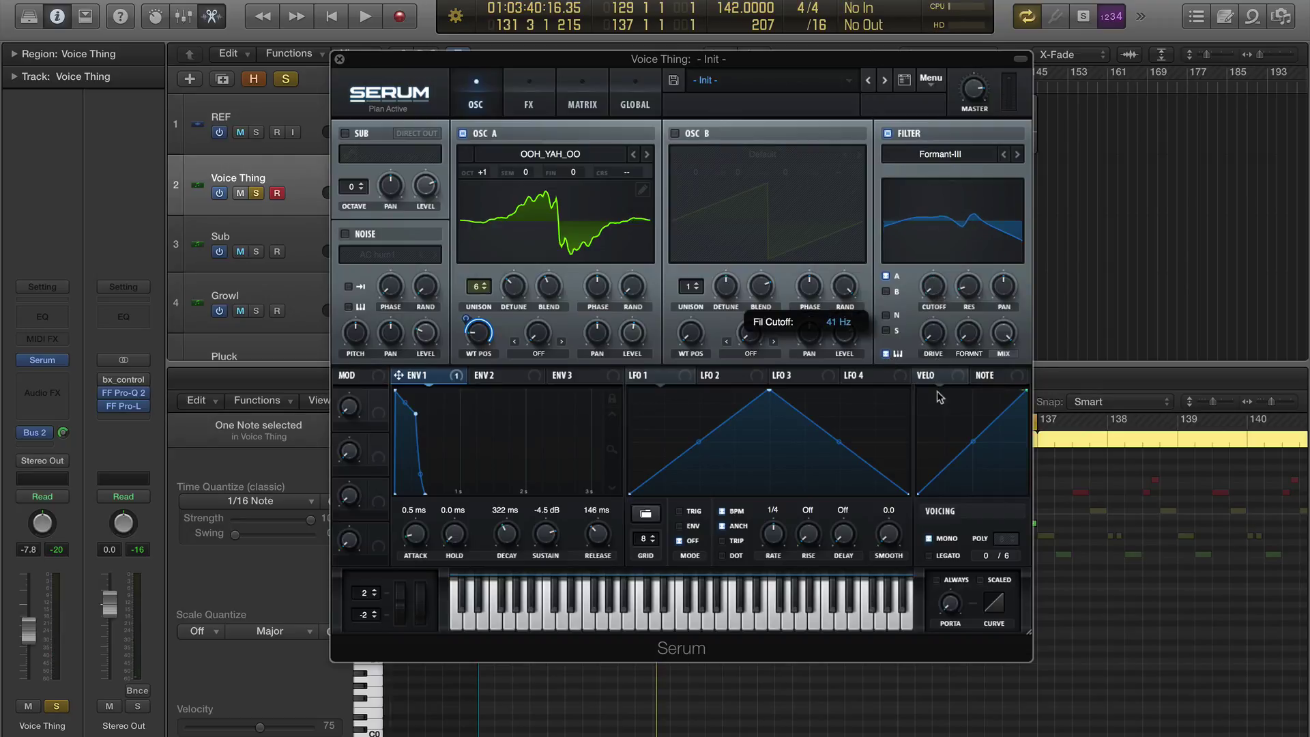
pyautogui.press('space')
# Audition the part through the formant filter and raise the filter drive to 24%
pyautogui.press('space')
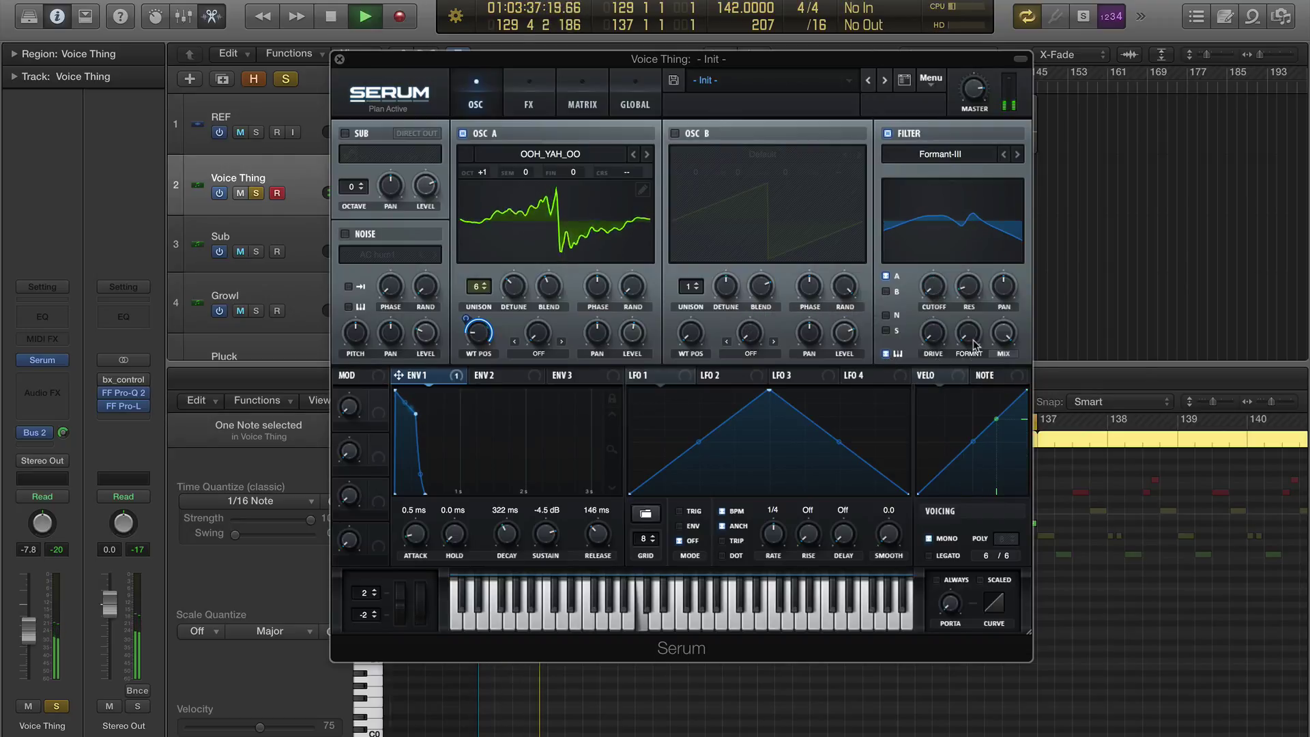
pyautogui.press('space')
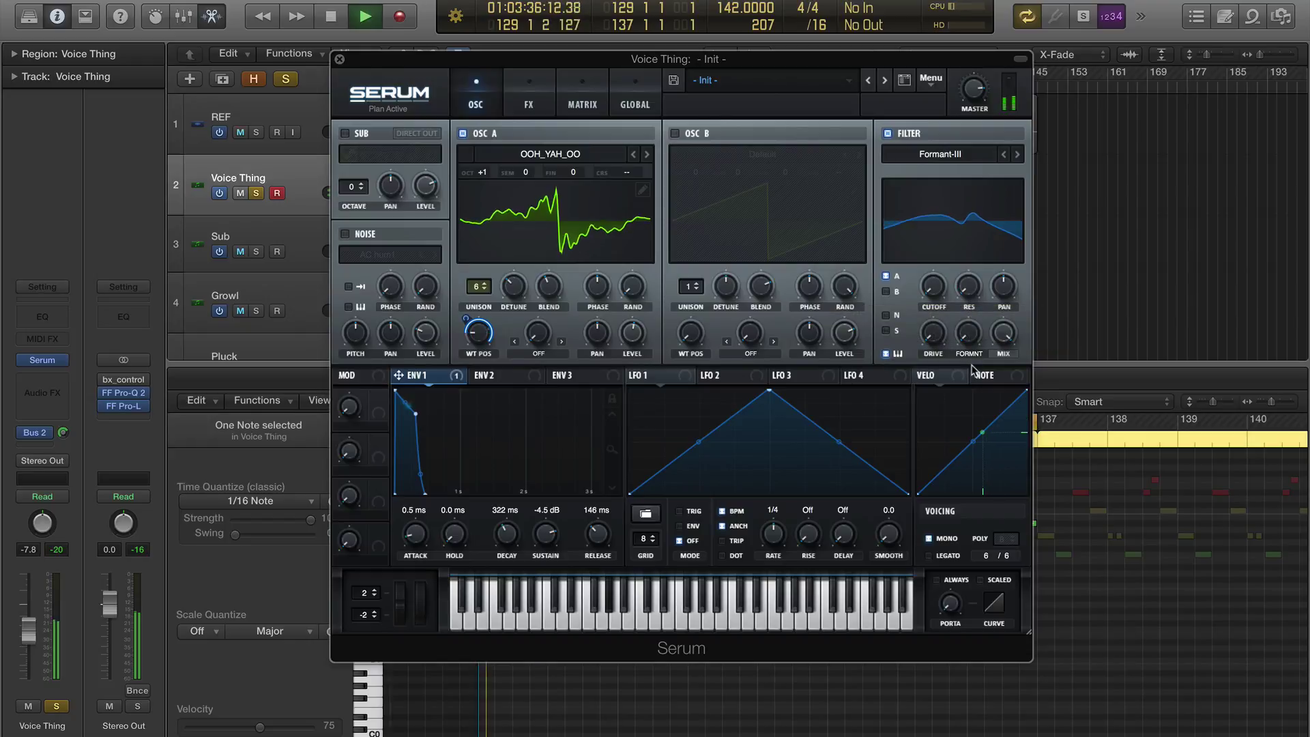
pyautogui.press('space')
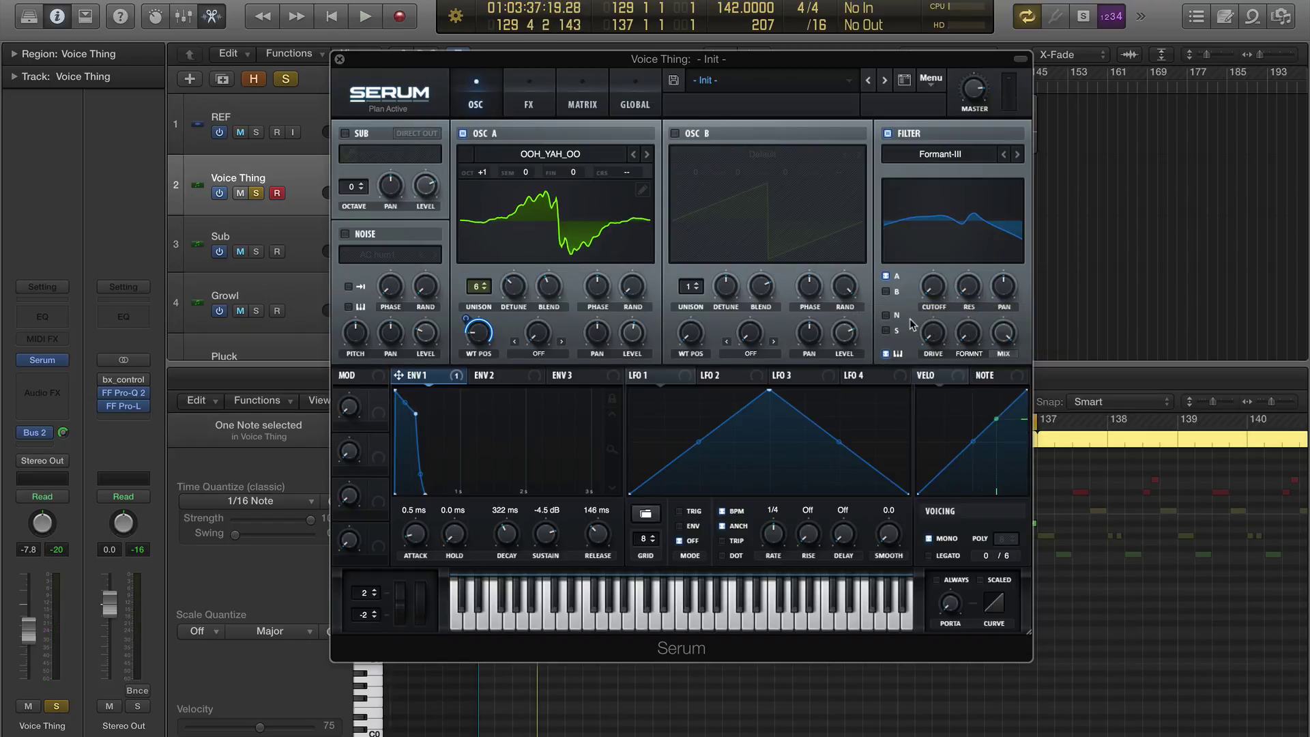
pyautogui.press('space')
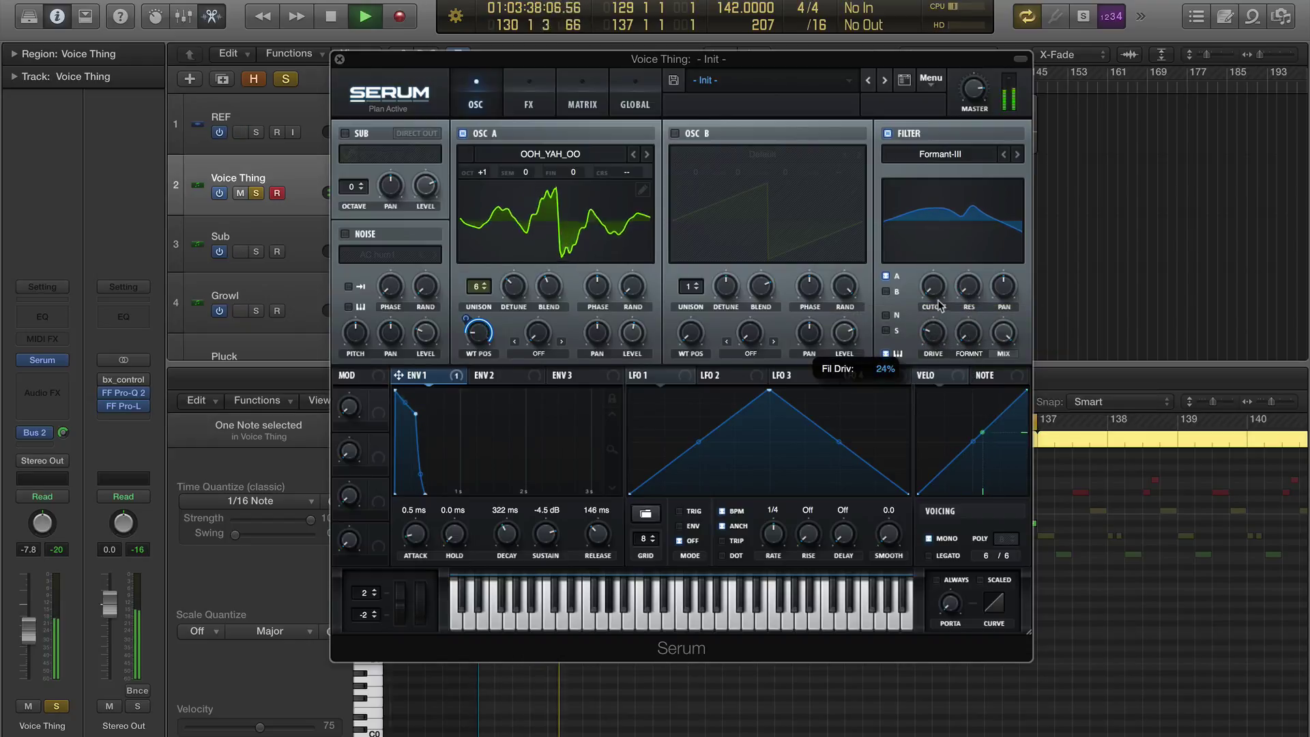
# Assign velocity to modulate the filter's formant by about 59 and play the part
pyautogui.press('space')
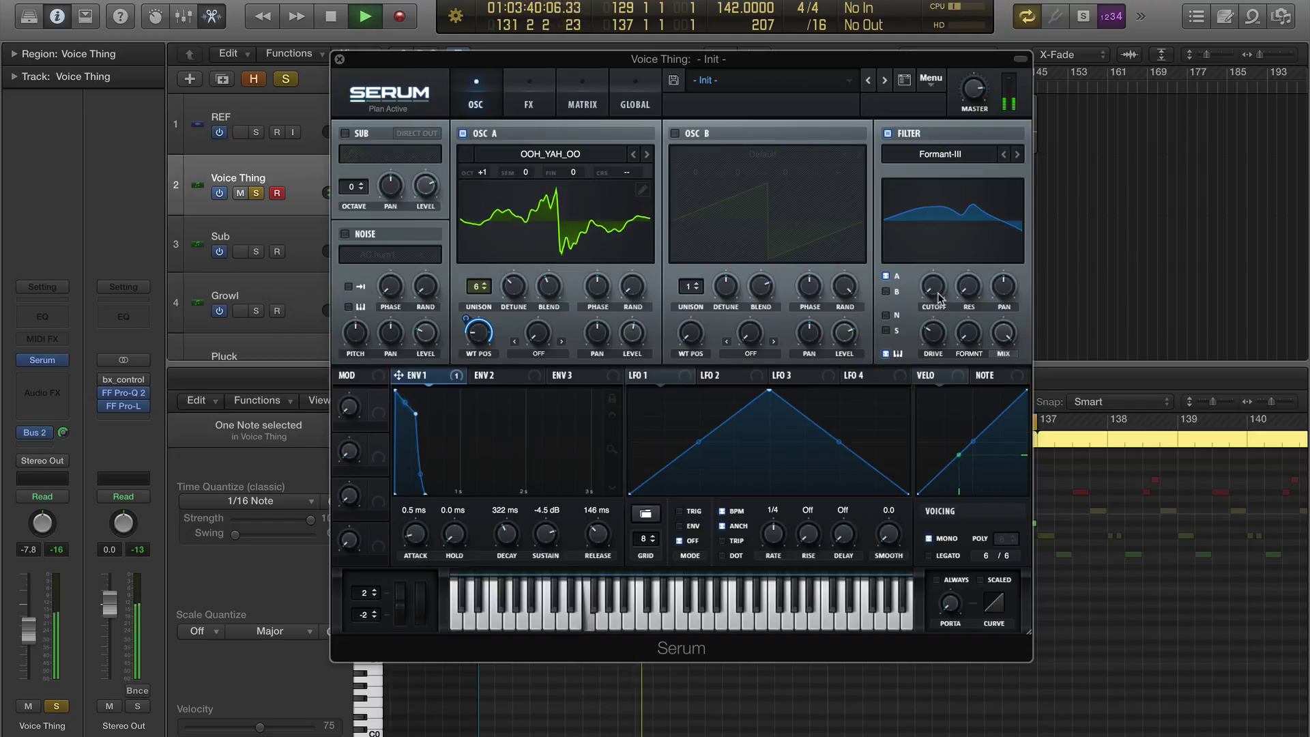
pyautogui.moveTo(959, 380); pyautogui.dragTo(955, 319)
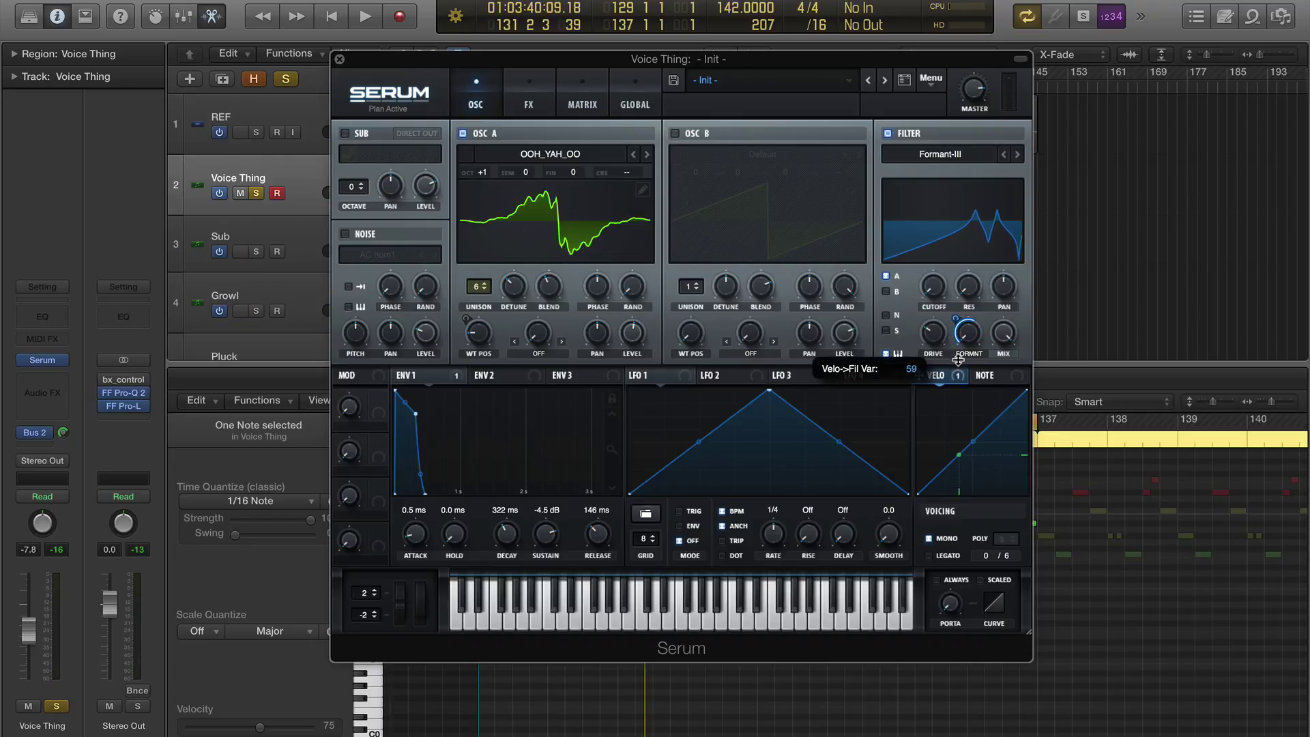
pyautogui.press('space')
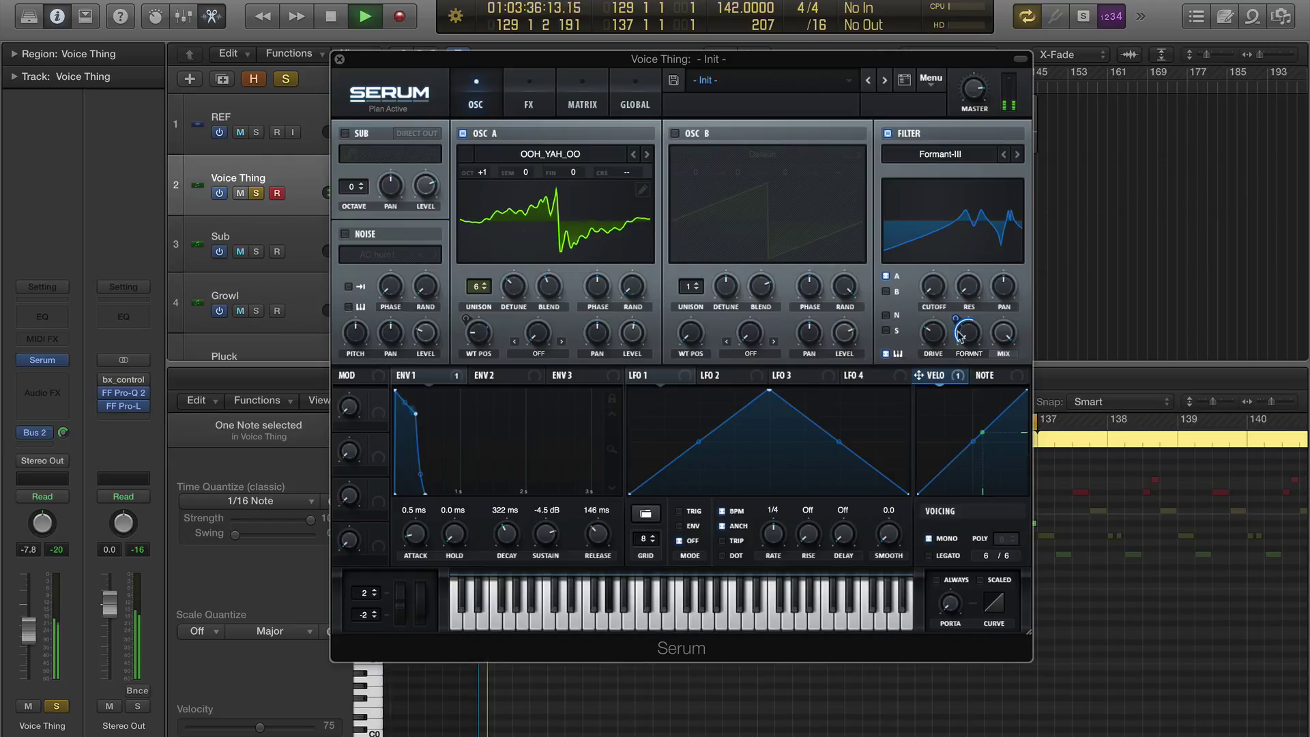
# Examine the velocities of several Voice Thing notes in the piano roll and replay the part
pyautogui.moveTo(927, 64); pyautogui.dragTo(501, 66)
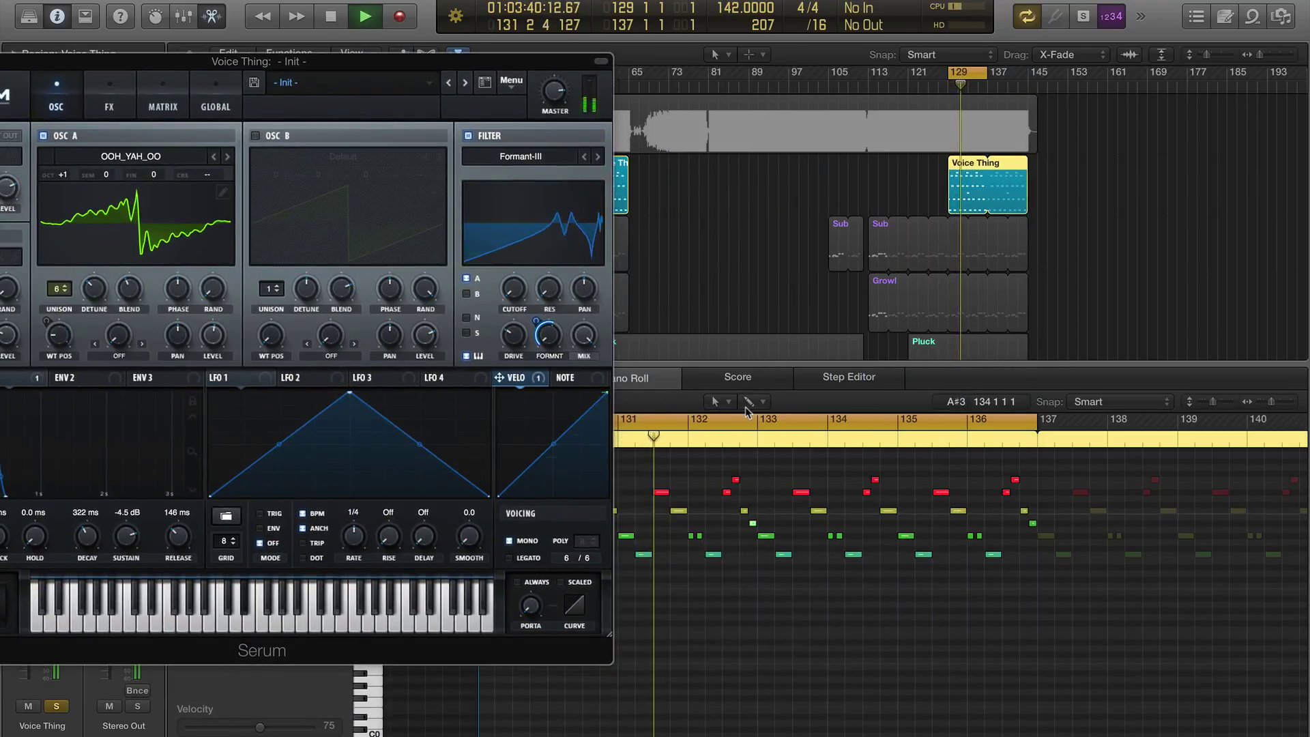
pyautogui.press('space')
pyautogui.click(783, 555)
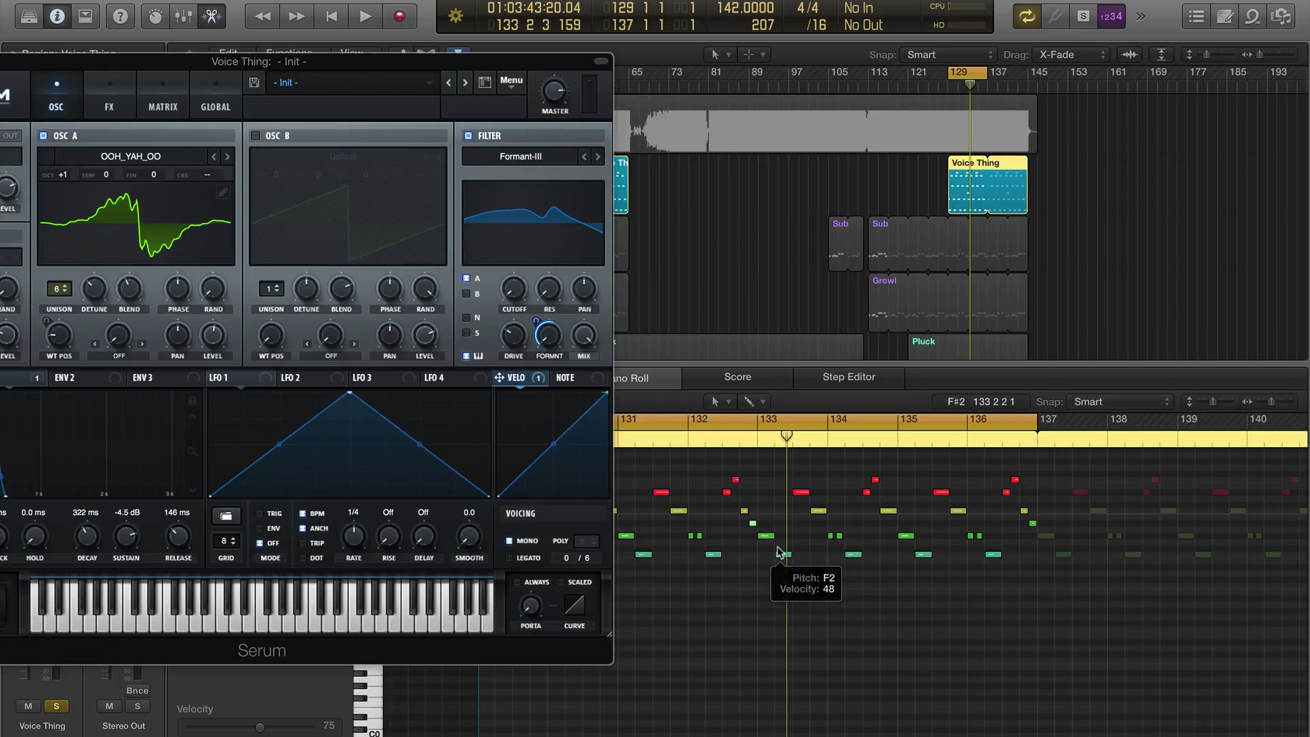
pyautogui.click(769, 539)
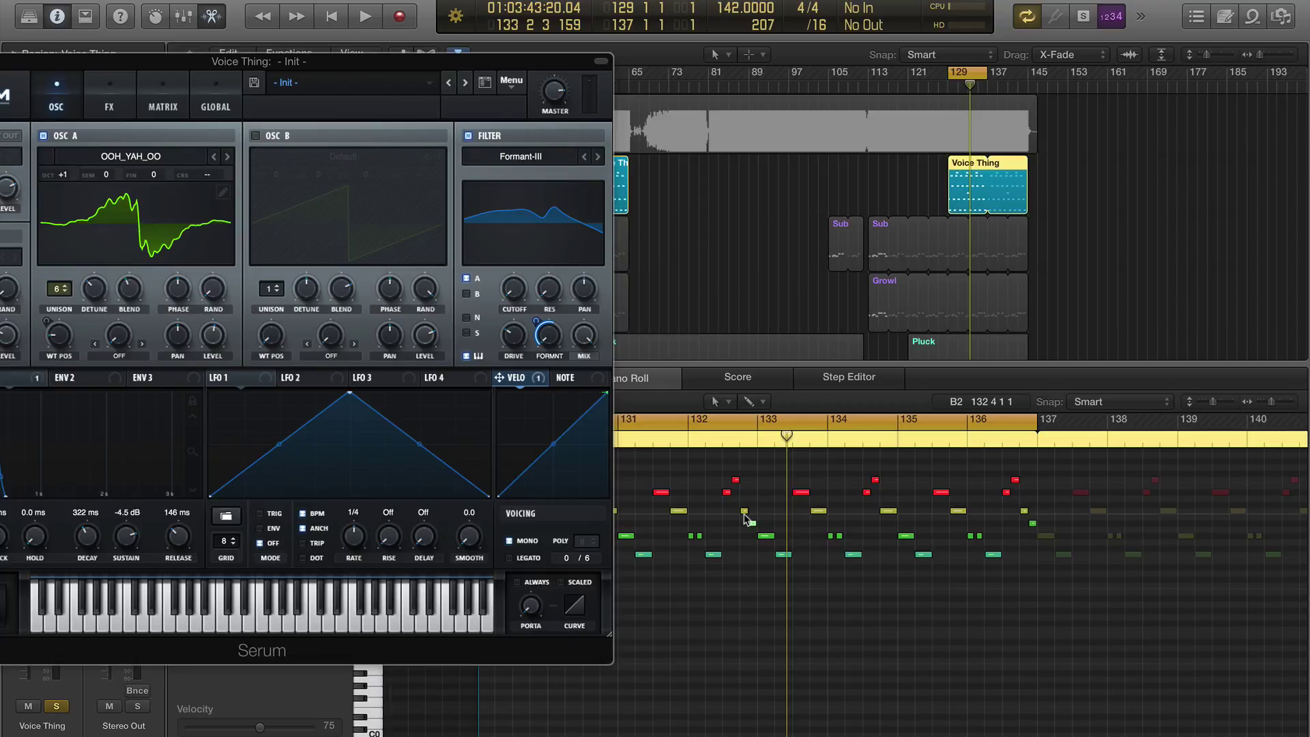
pyautogui.click(744, 514)
pyautogui.click(728, 494)
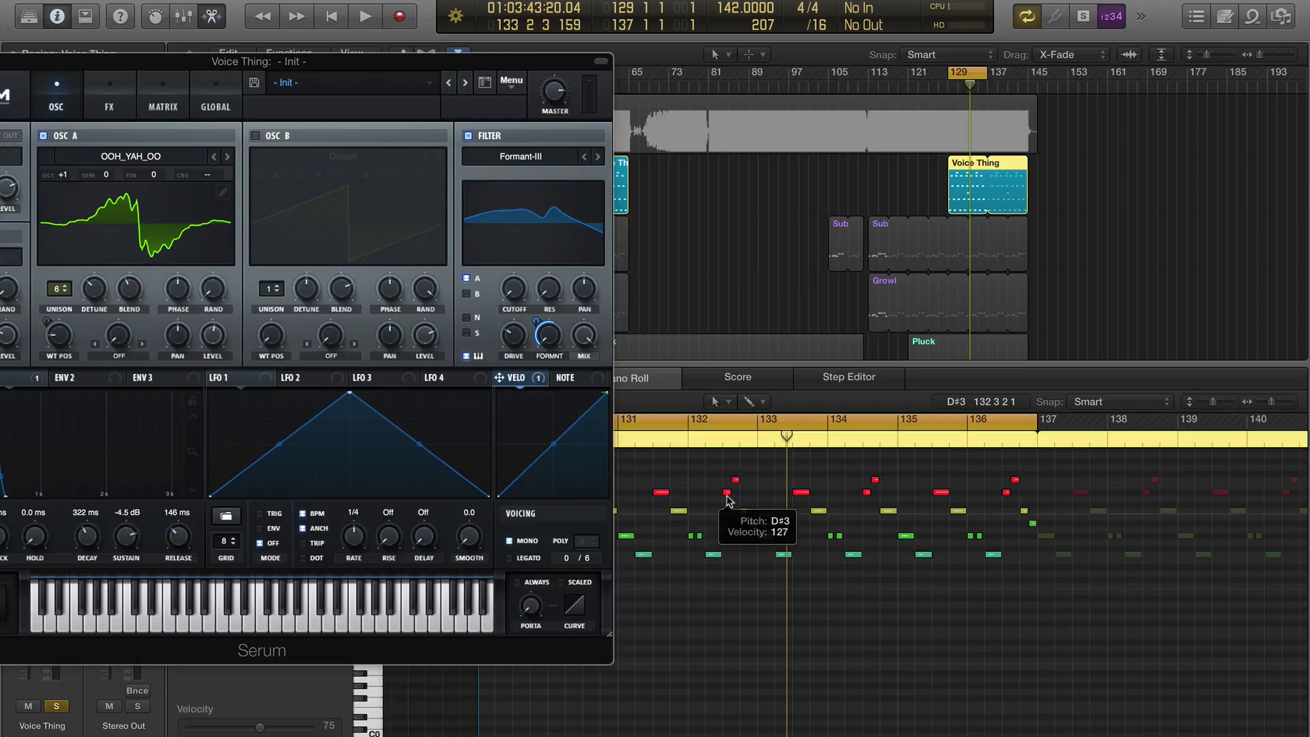
pyautogui.press('space')
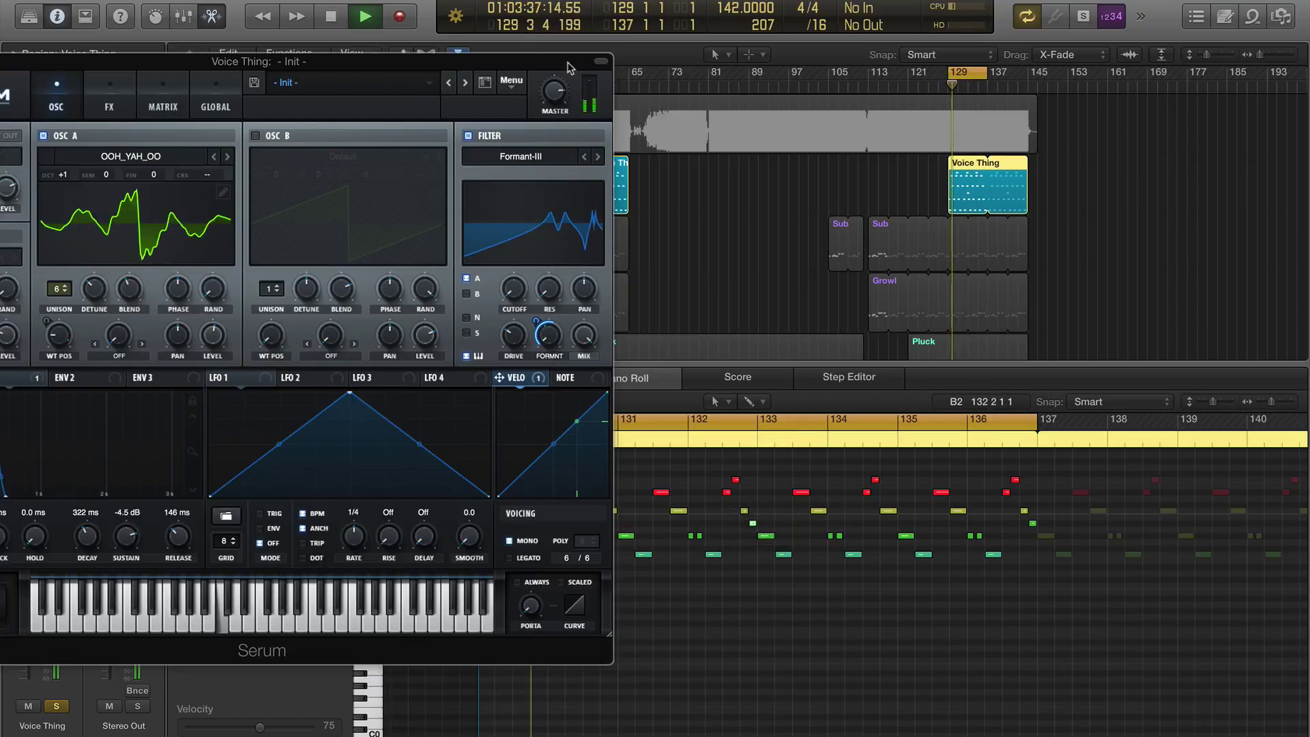
# Assign velocity to modulate the filter drive and reduce the modulation amount during playback
pyautogui.moveTo(568, 67); pyautogui.dragTo(908, 77)
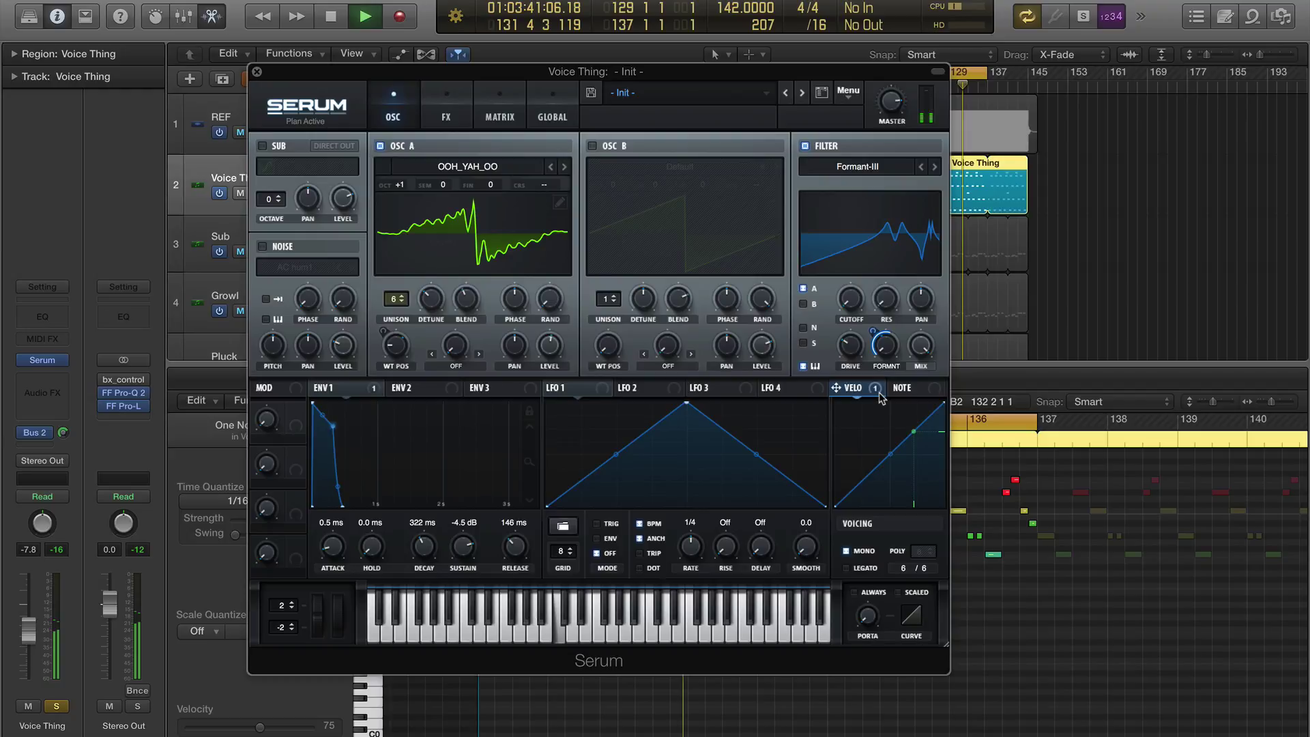
pyautogui.moveTo(875, 389); pyautogui.dragTo(850, 354)
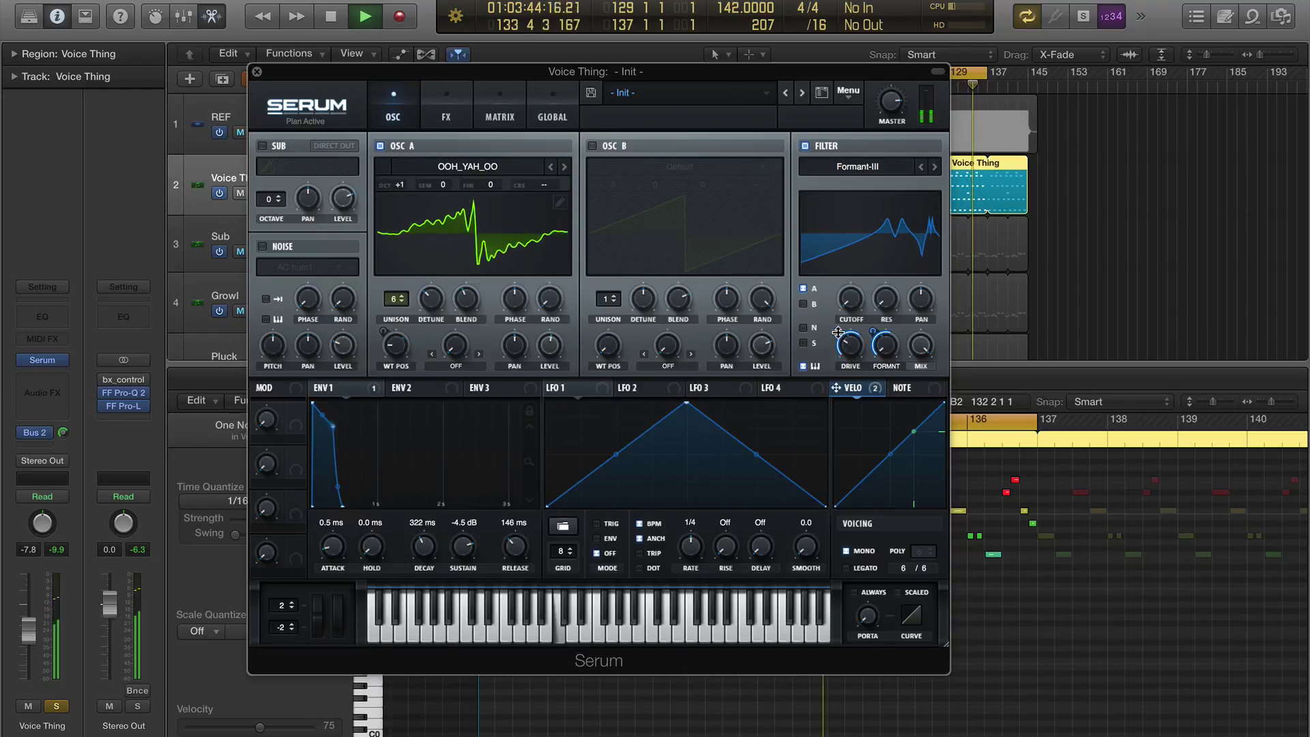
pyautogui.moveTo(838, 339)
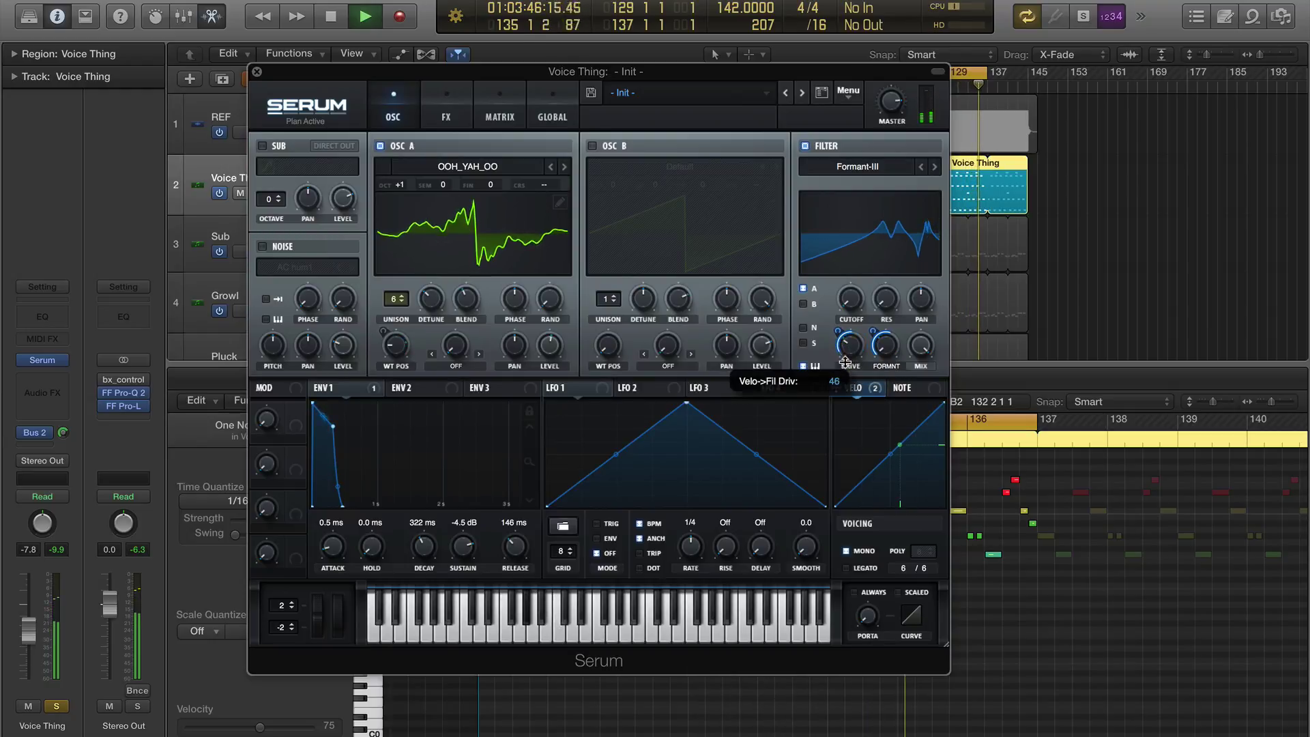
pyautogui.moveTo(839, 338); pyautogui.dragTo(853, 389)
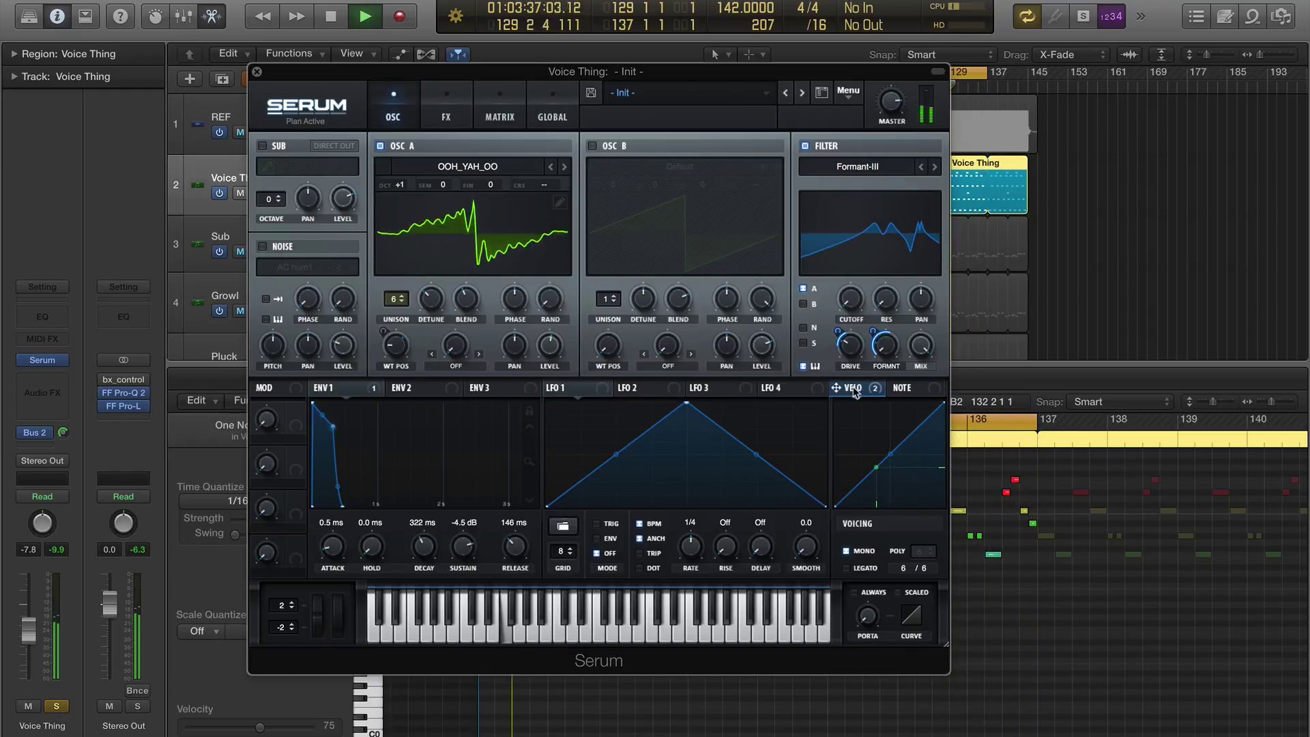
pyautogui.press('space')
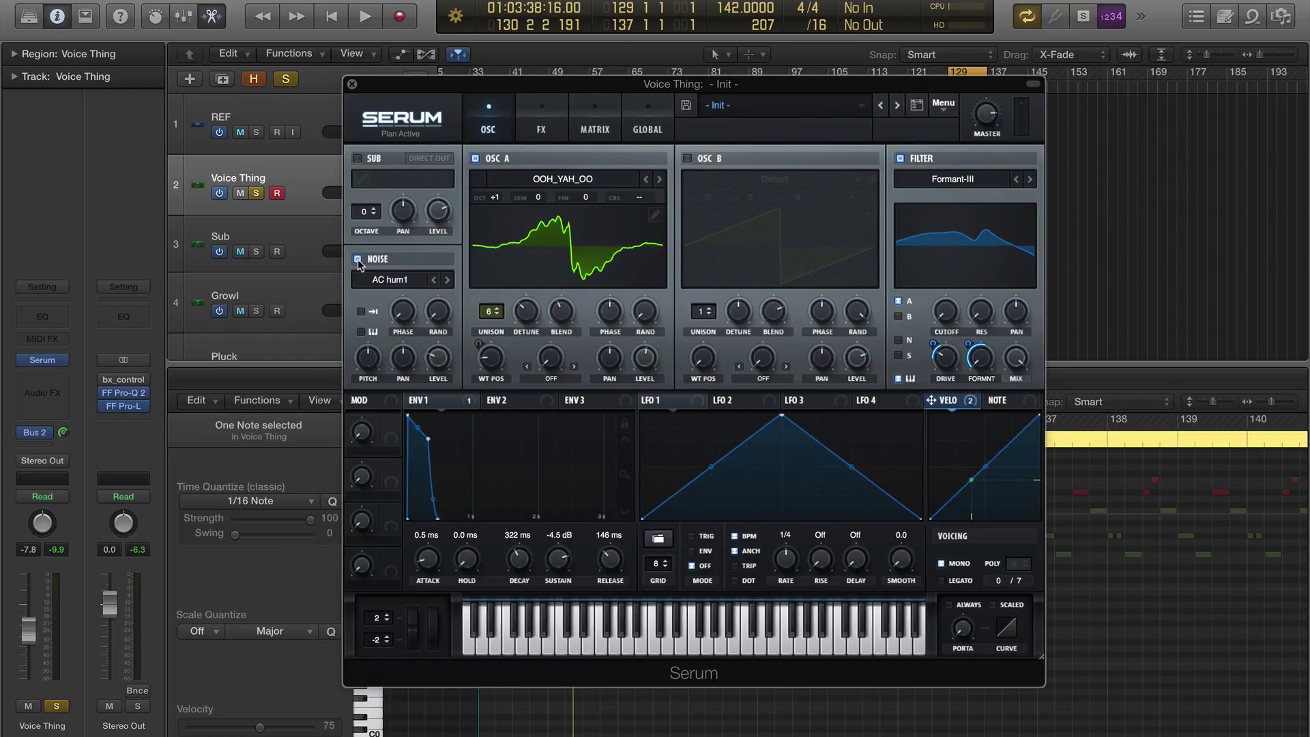
# Load the Organics sample Air Can 4 into the noise oscillator, enable its keyboard tracking and raise its pitch
pyautogui.press('space')
pyautogui.click(410, 276)
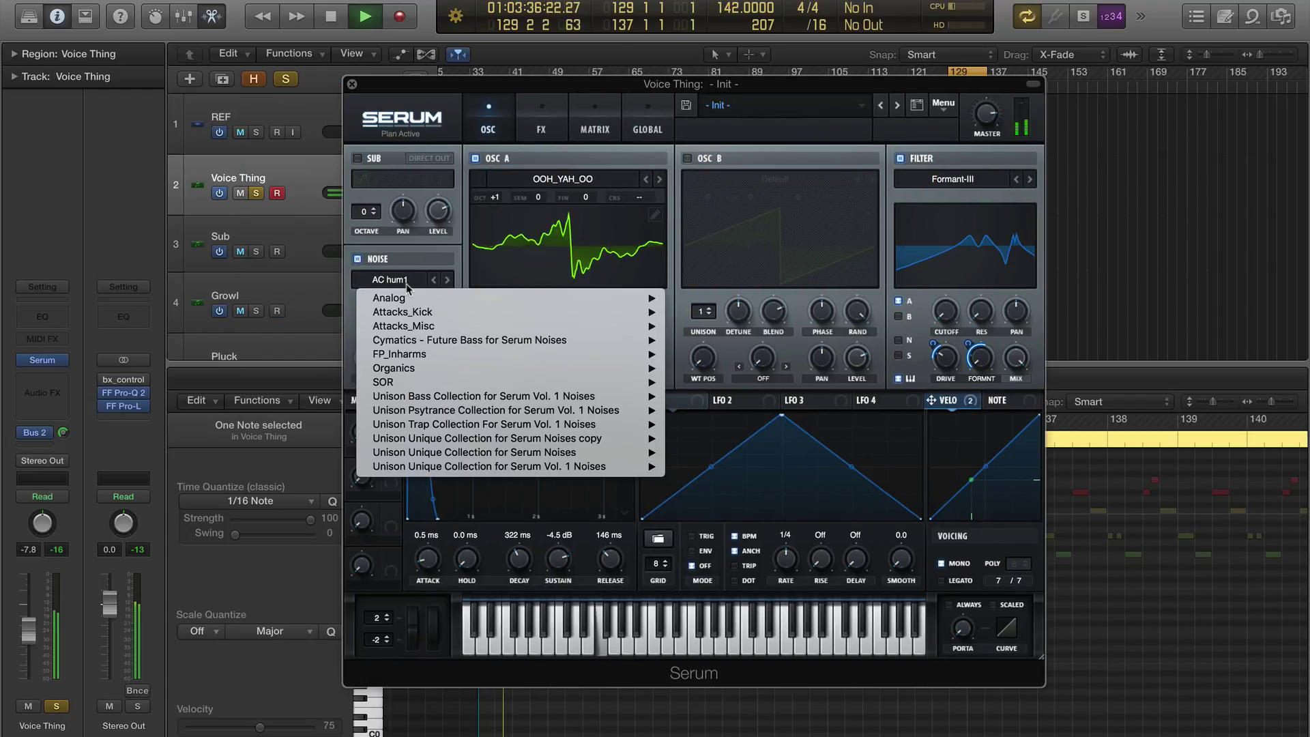
pyautogui.moveTo(437, 369)
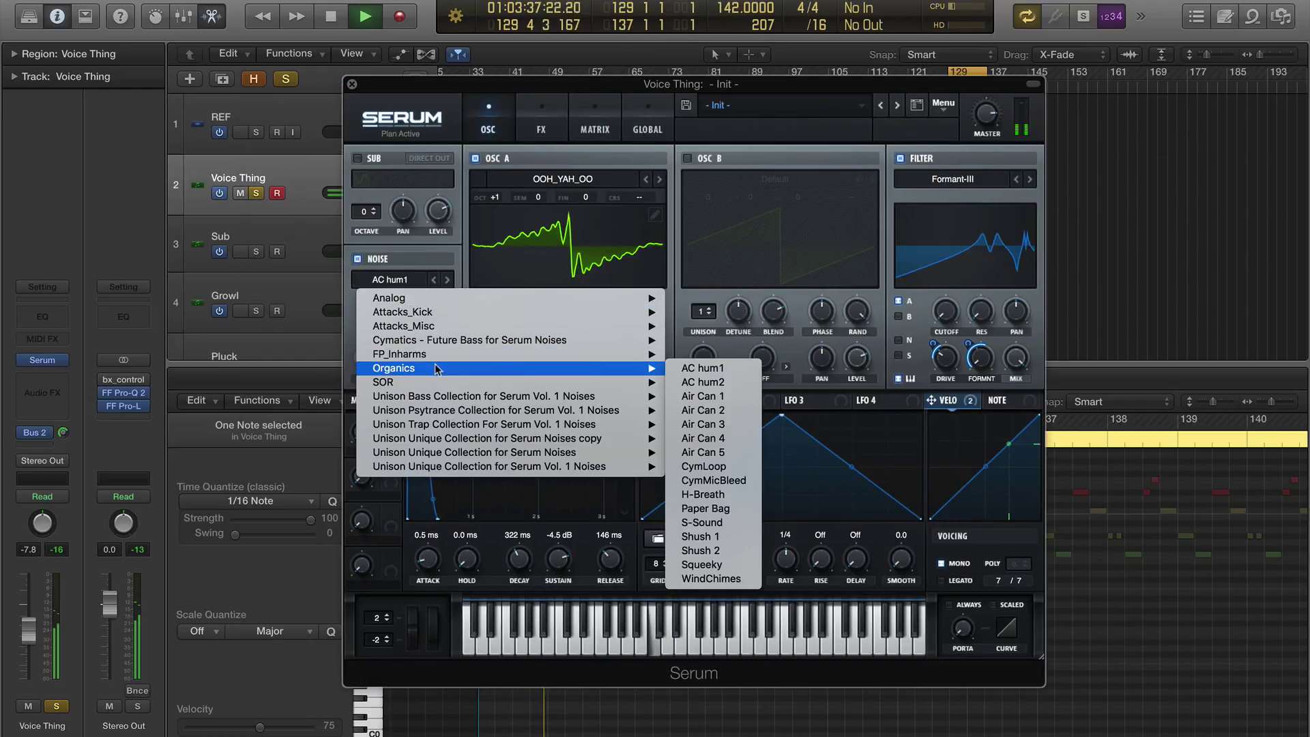
pyautogui.click(703, 438)
pyautogui.click(361, 332)
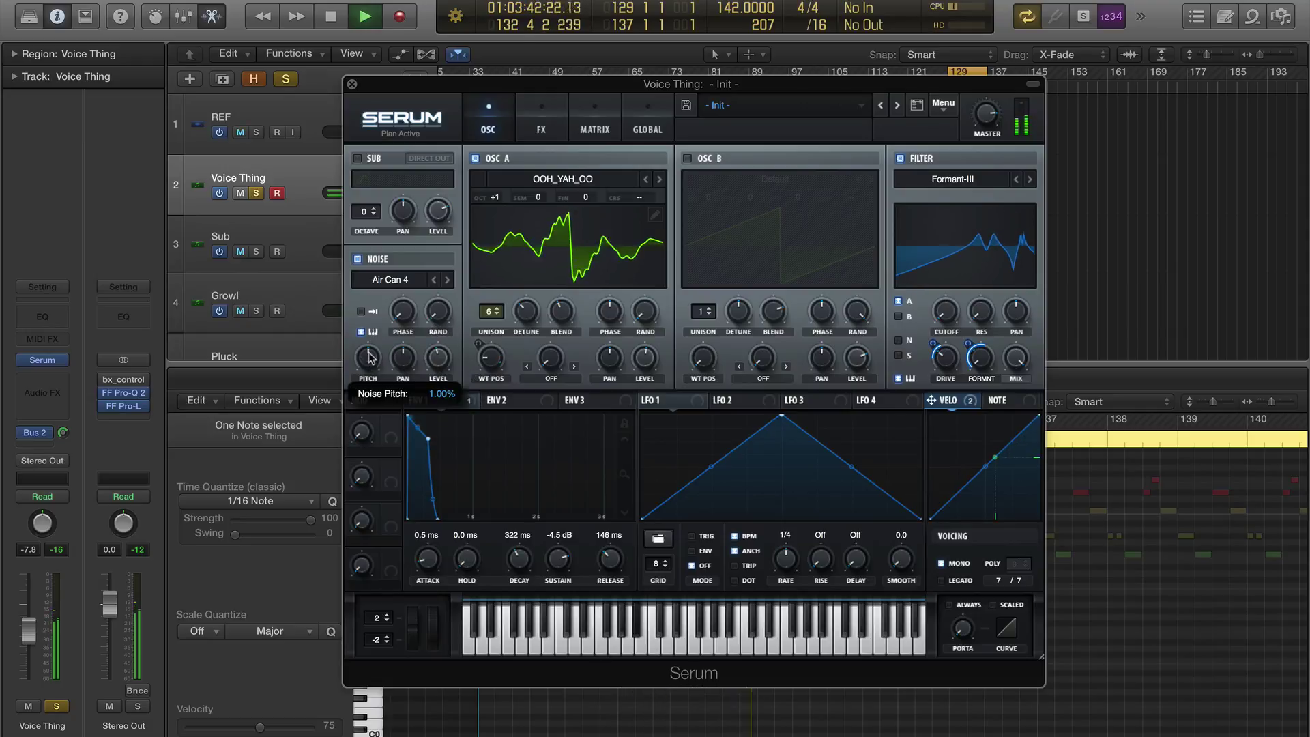
pyautogui.moveTo(369, 339); pyautogui.dragTo(372, 321)
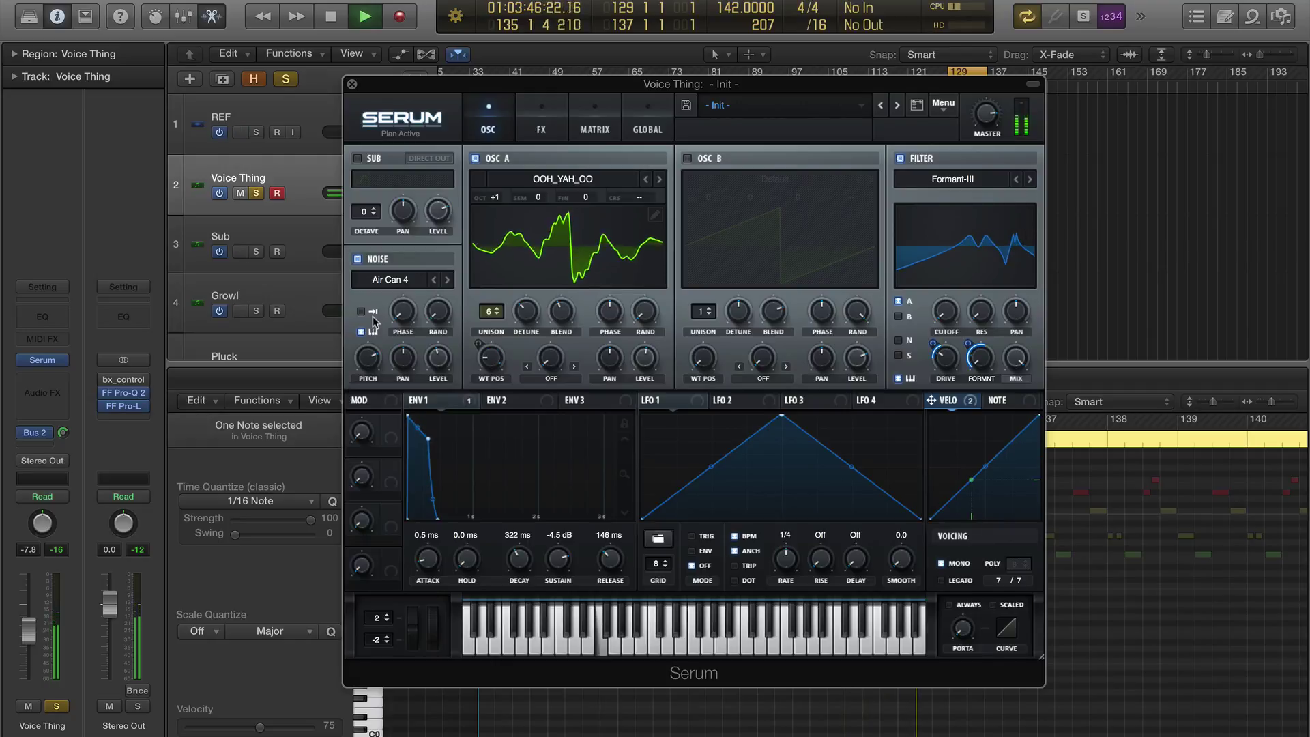
# Assign envelope 2 to modulate the noise oscillator's level and adjust the modulation amount
pyautogui.click(508, 401)
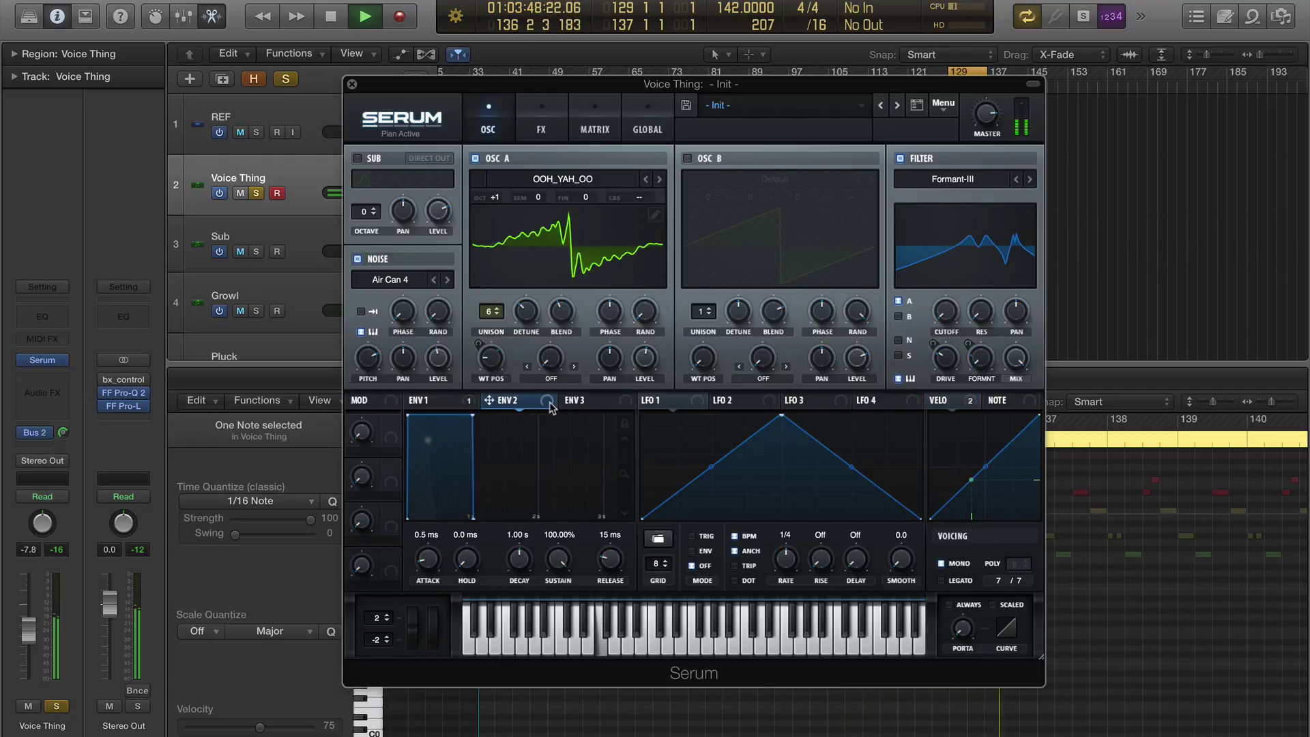
pyautogui.moveTo(513, 407); pyautogui.dragTo(443, 459)
pyautogui.moveTo(425, 344); pyautogui.dragTo(427, 331)
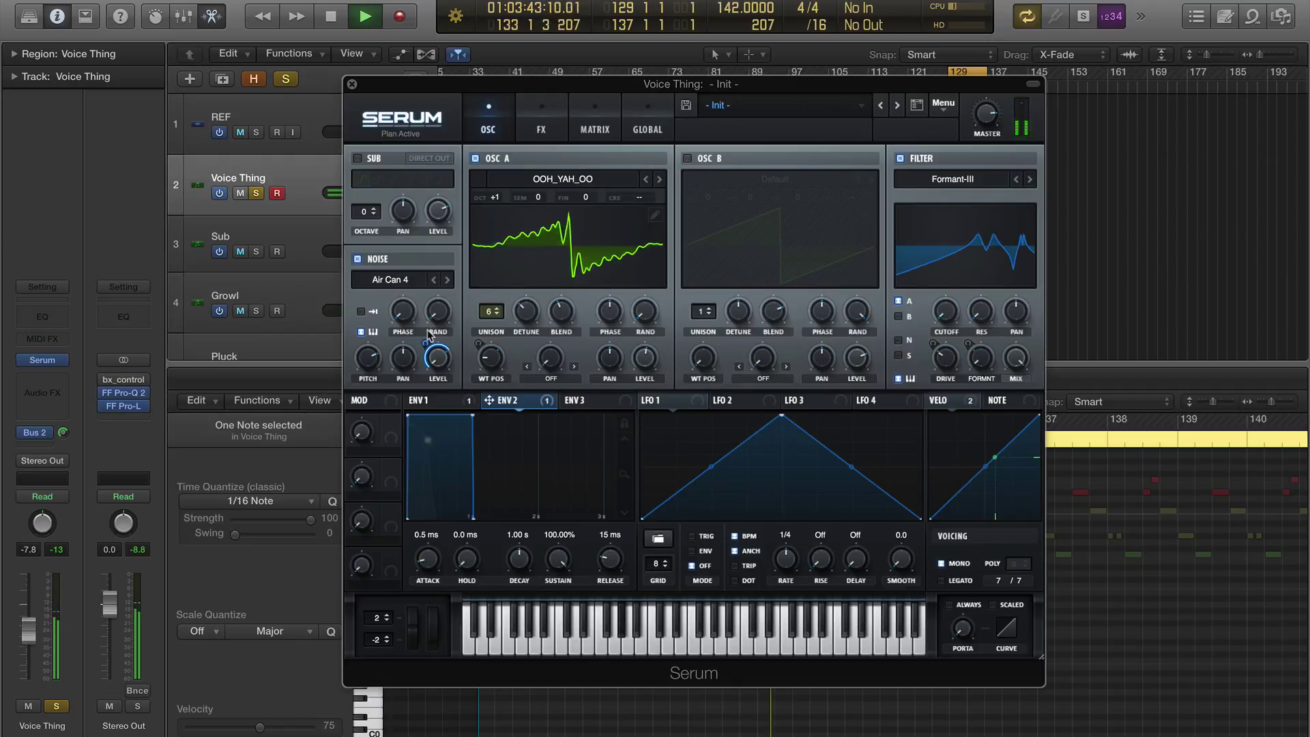
# Lower envelope 2's sustain to 60.42% during playback
pyautogui.moveTo(559, 561); pyautogui.dragTo(571, 651)
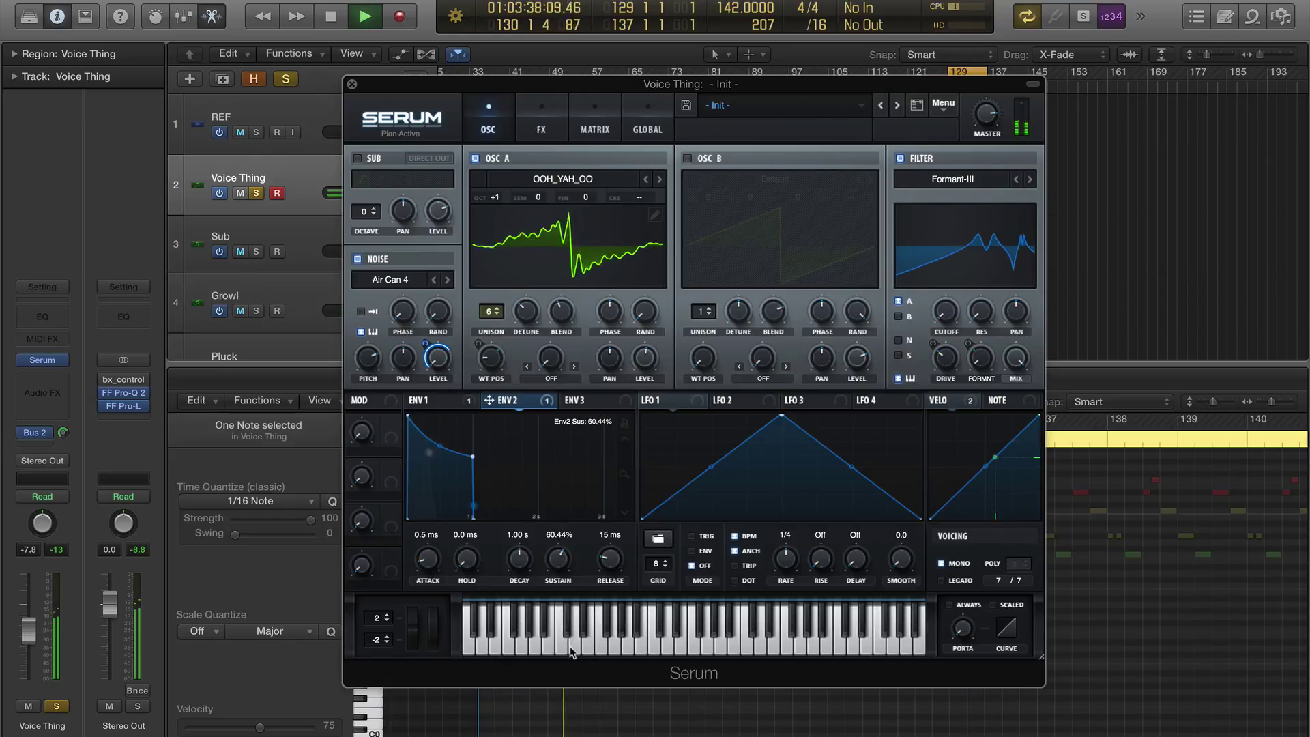
pyautogui.click(560, 565)
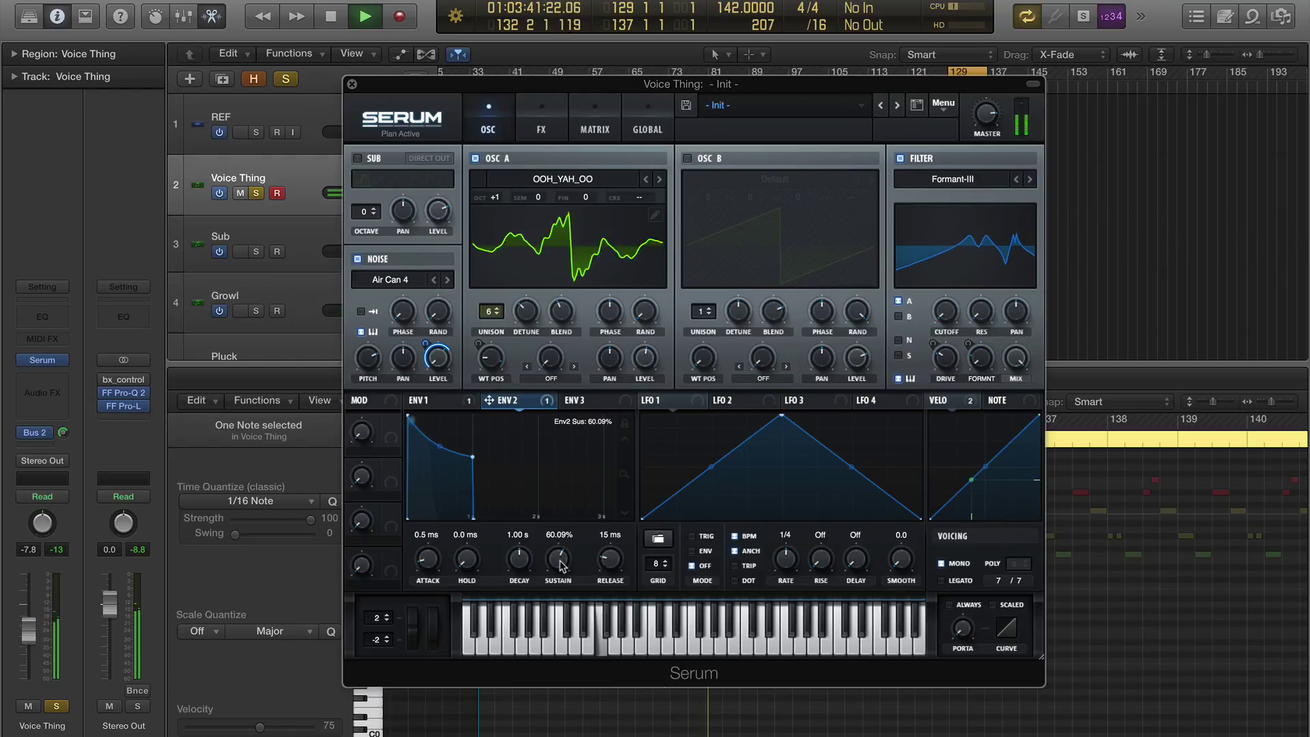
pyautogui.press('space')
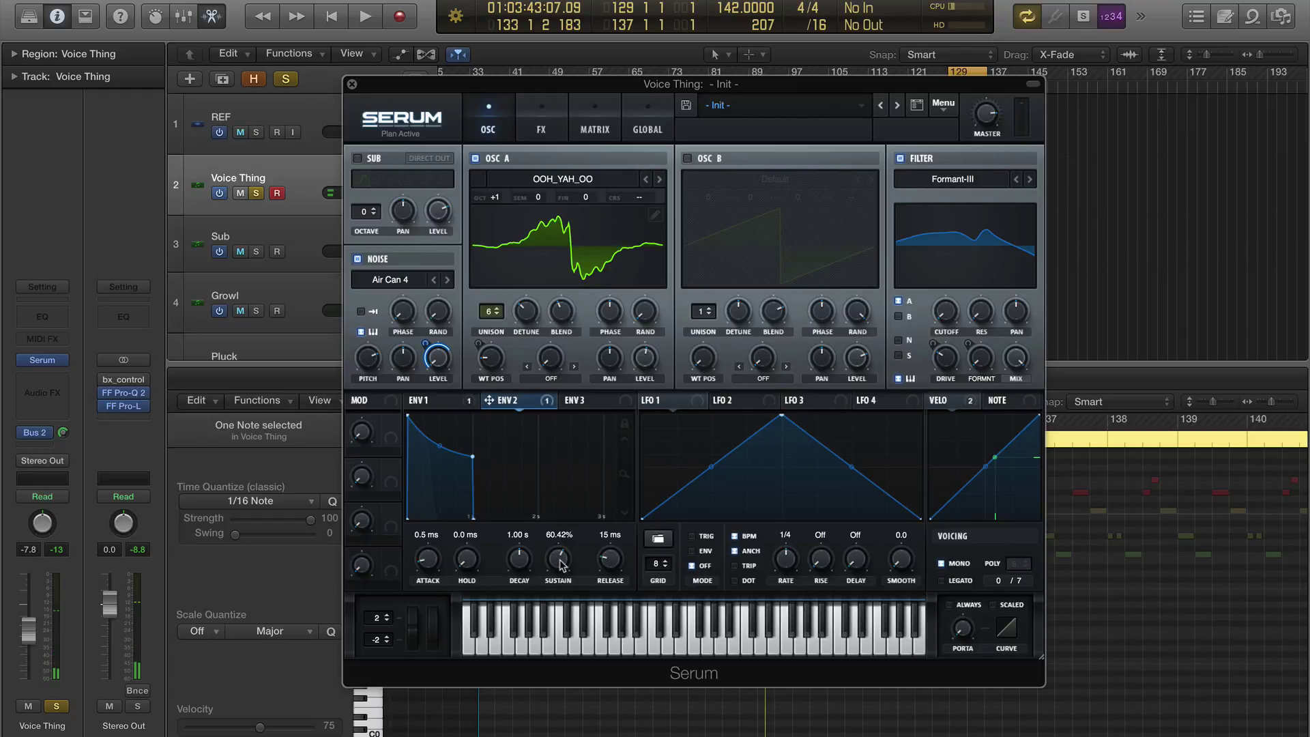
# Set oscillator A's warp mode to FM NoiseOsc and slightly raise its amount during playback
pyautogui.click(551, 378)
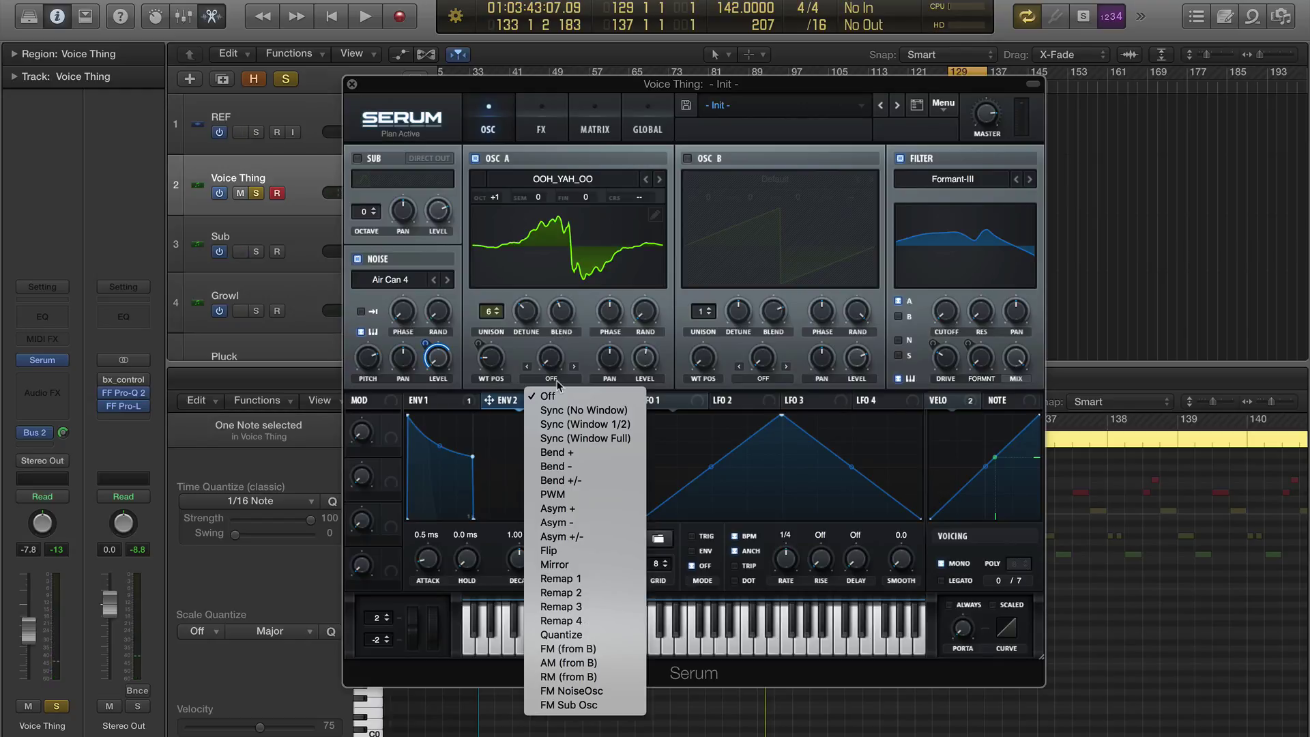
pyautogui.click(616, 693)
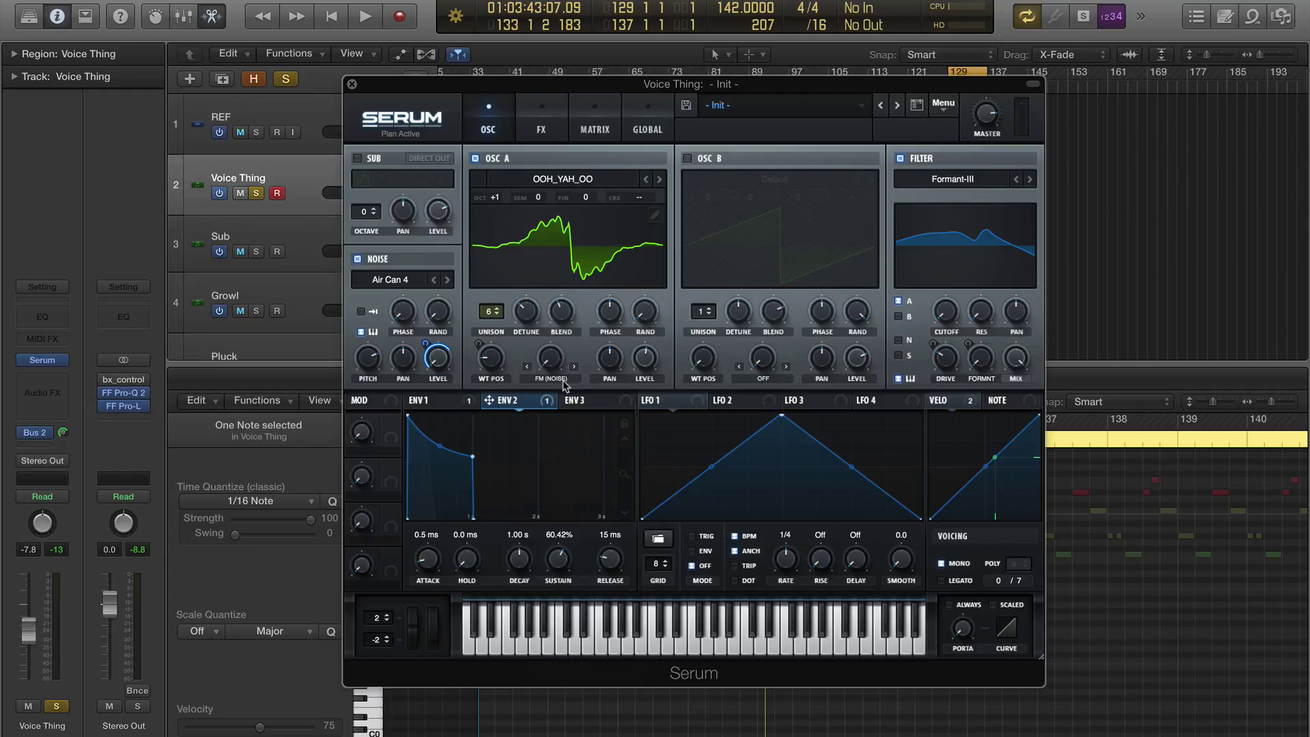
pyautogui.press('space')
pyautogui.moveTo(558, 337); pyautogui.dragTo(577, 298)
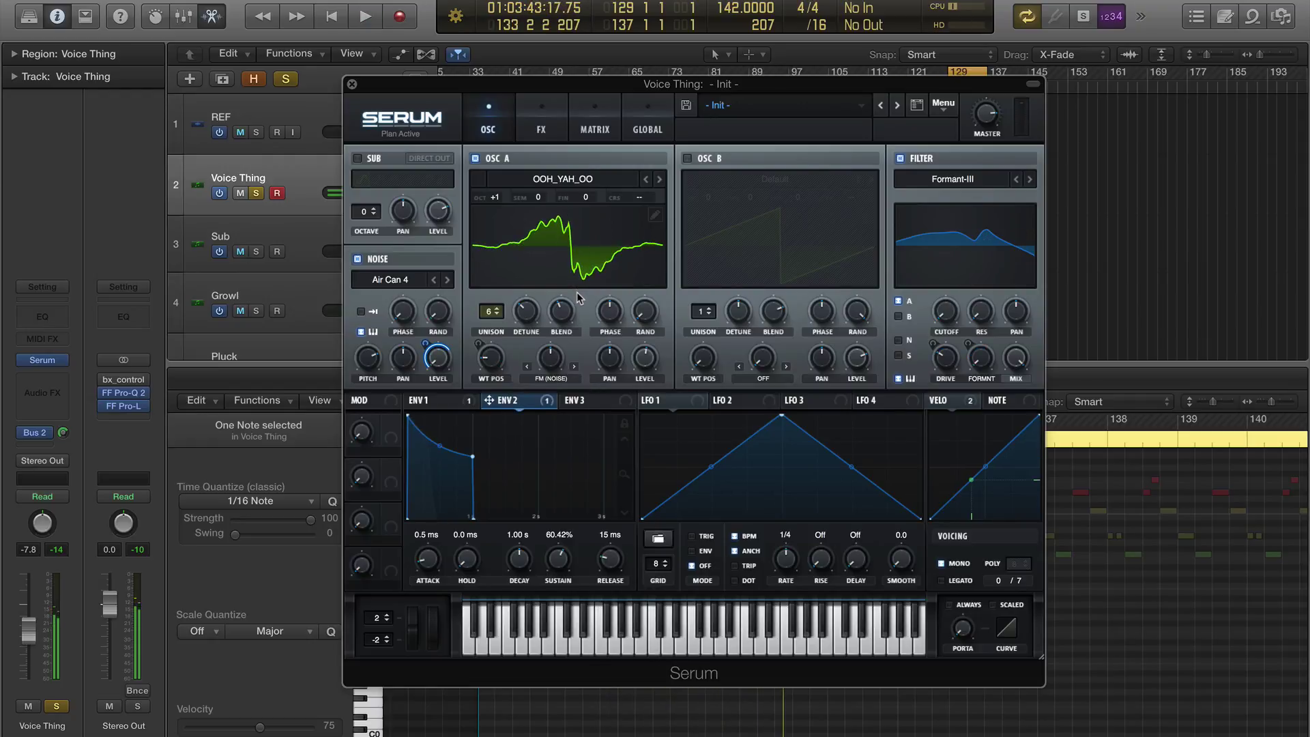
pyautogui.press('space')
# Add the filter effect with type MG Low 24 and raise its cutoff and resonance during playback
pyautogui.click(553, 126)
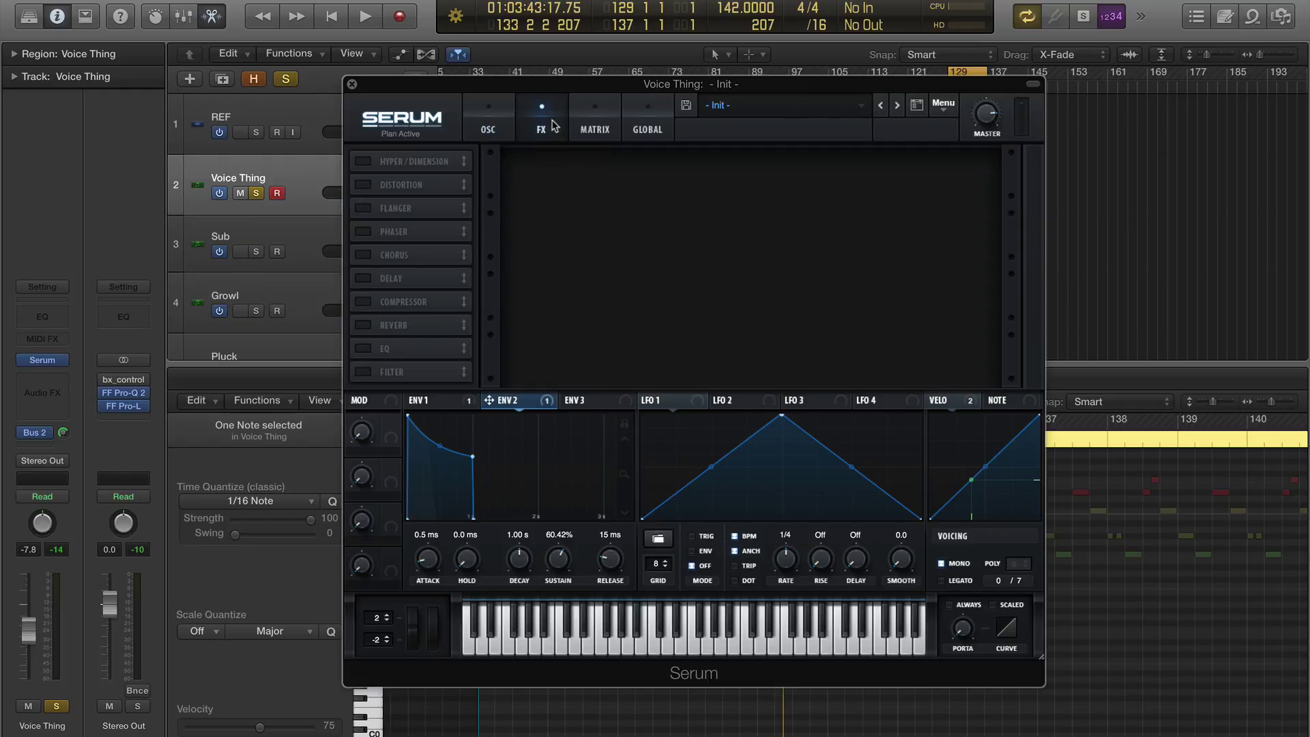
pyautogui.press('space')
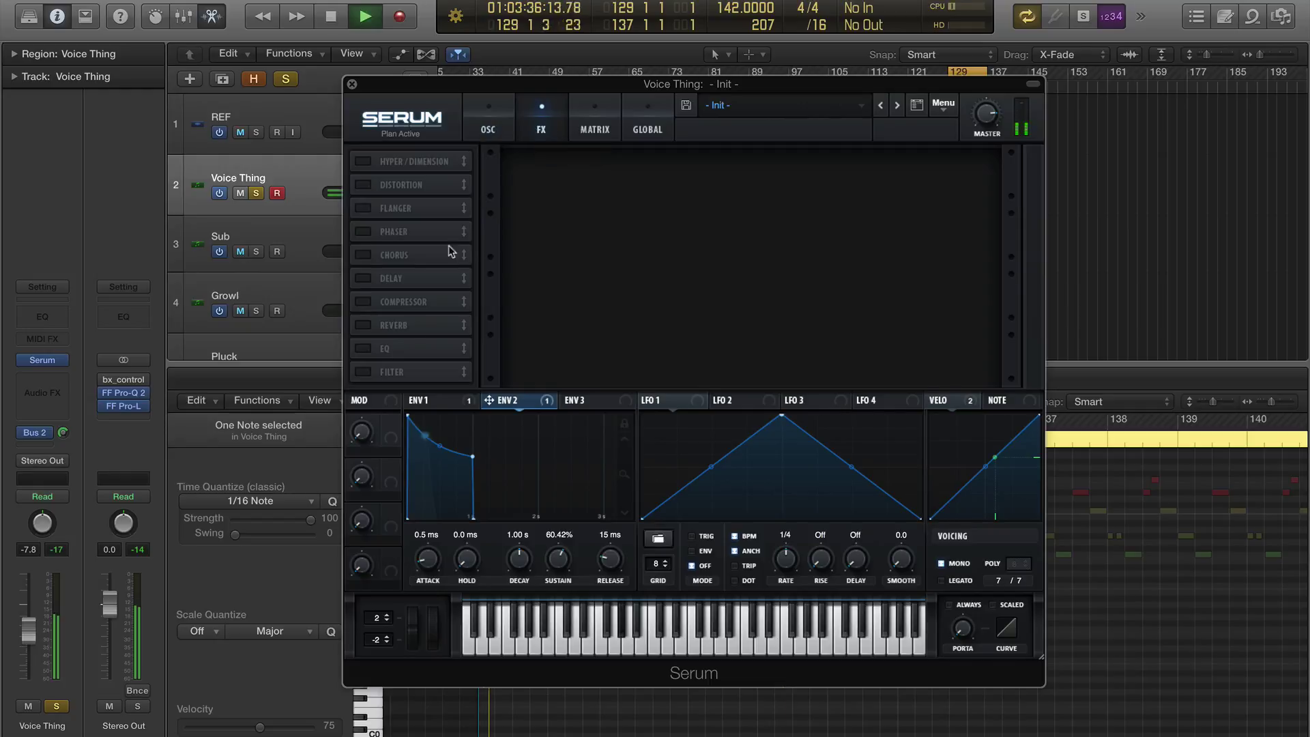
pyautogui.click(382, 372)
pyautogui.click(668, 177)
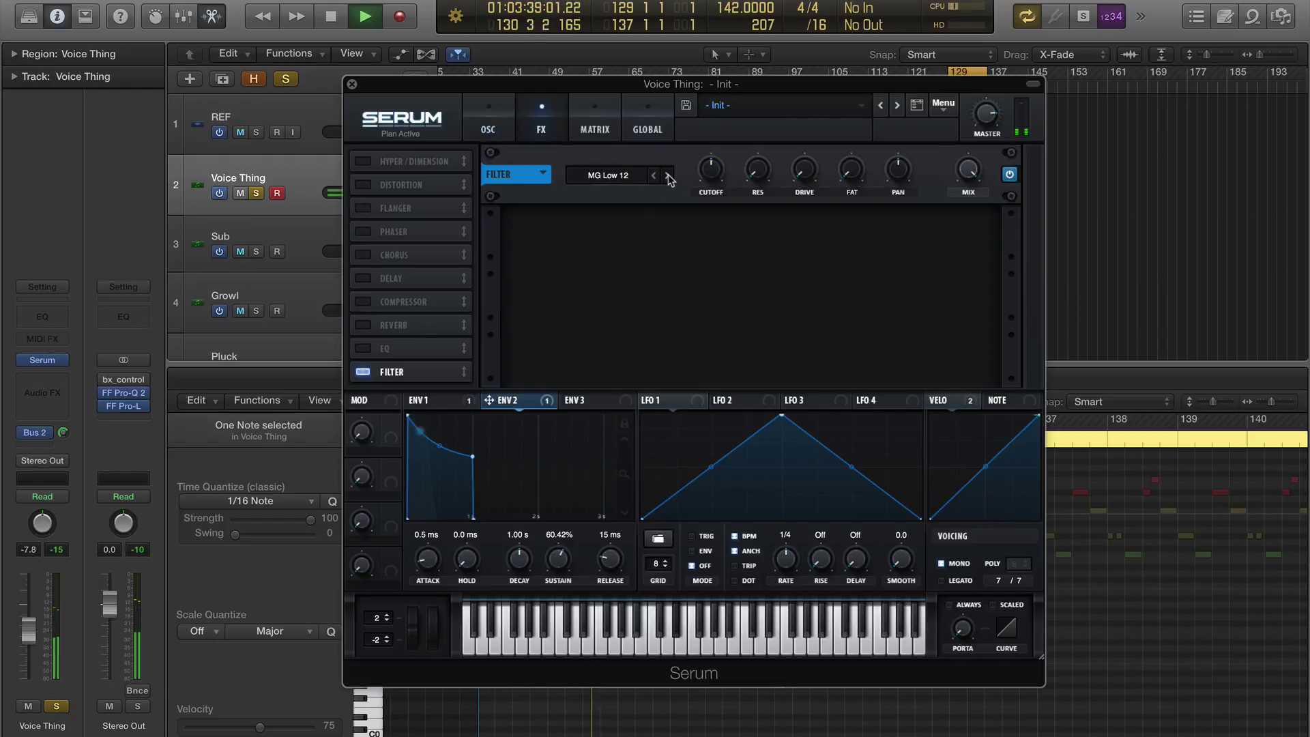
pyautogui.click(668, 176)
pyautogui.moveTo(711, 169); pyautogui.dragTo(728, 116)
pyautogui.moveTo(758, 169); pyautogui.dragTo(767, 162)
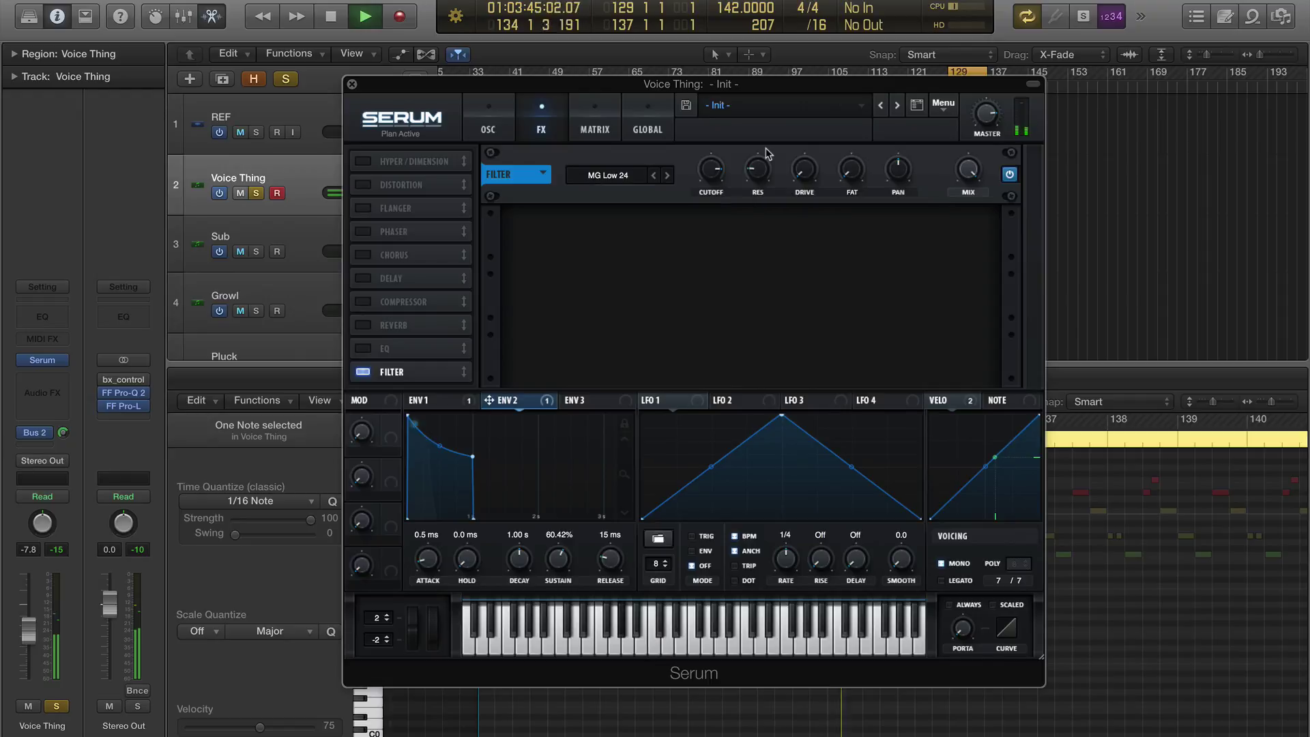
# Raise the filter effect's cutoff further and increase its drive during playback
pyautogui.moveTo(711, 179)
pyautogui.moveTo(712, 179)
pyautogui.mouseDown()
pyautogui.moveTo(713, 155)
pyautogui.moveTo(713, 168)
pyautogui.mouseUp()
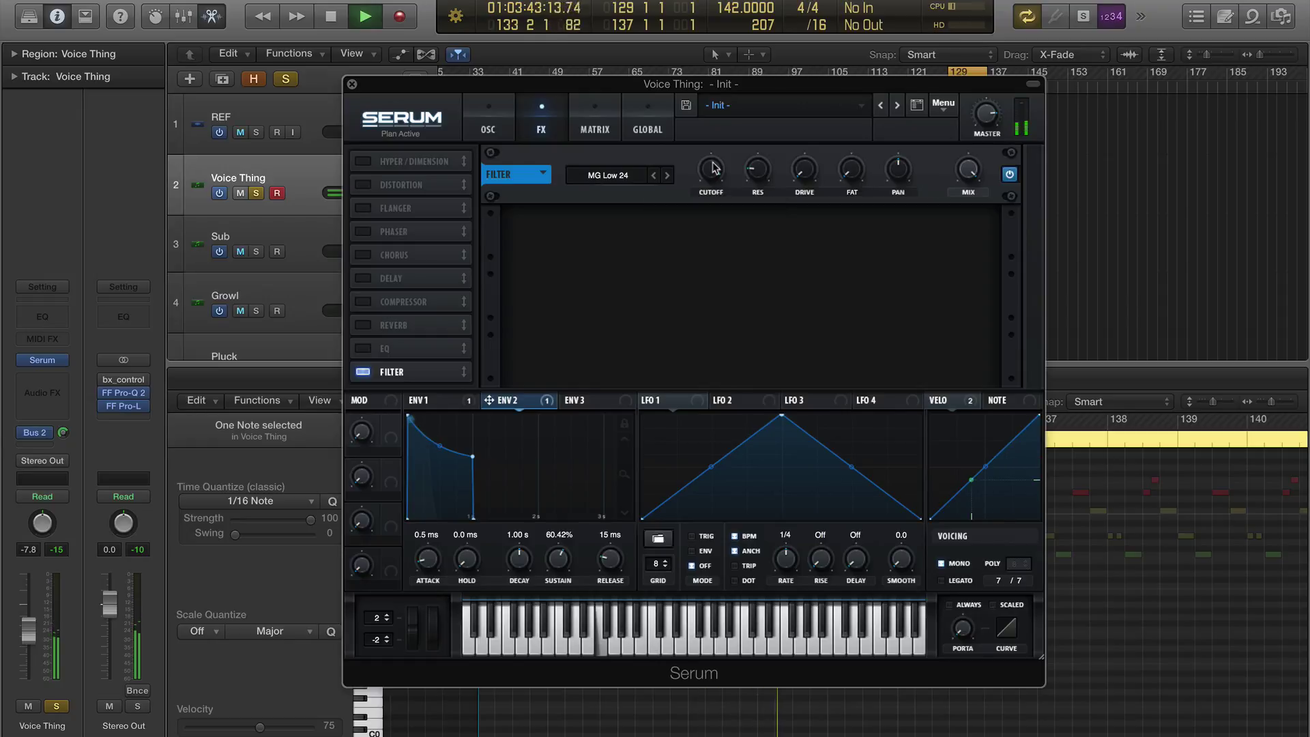
pyautogui.moveTo(806, 197); pyautogui.dragTo(820, 146)
pyautogui.press('space')
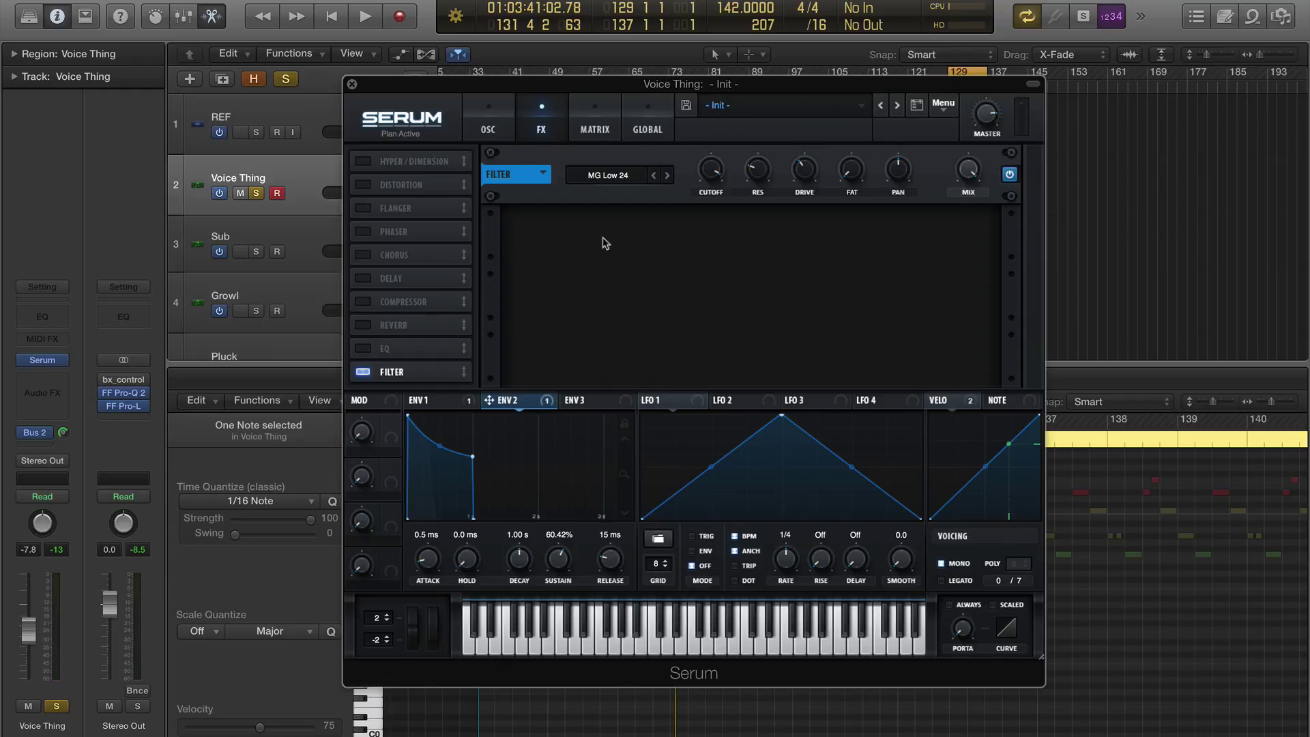
# Add a reverb effect after the filter and raise its mix to about 86% during playback
pyautogui.click(363, 325)
pyautogui.moveTo(434, 327); pyautogui.dragTo(434, 371)
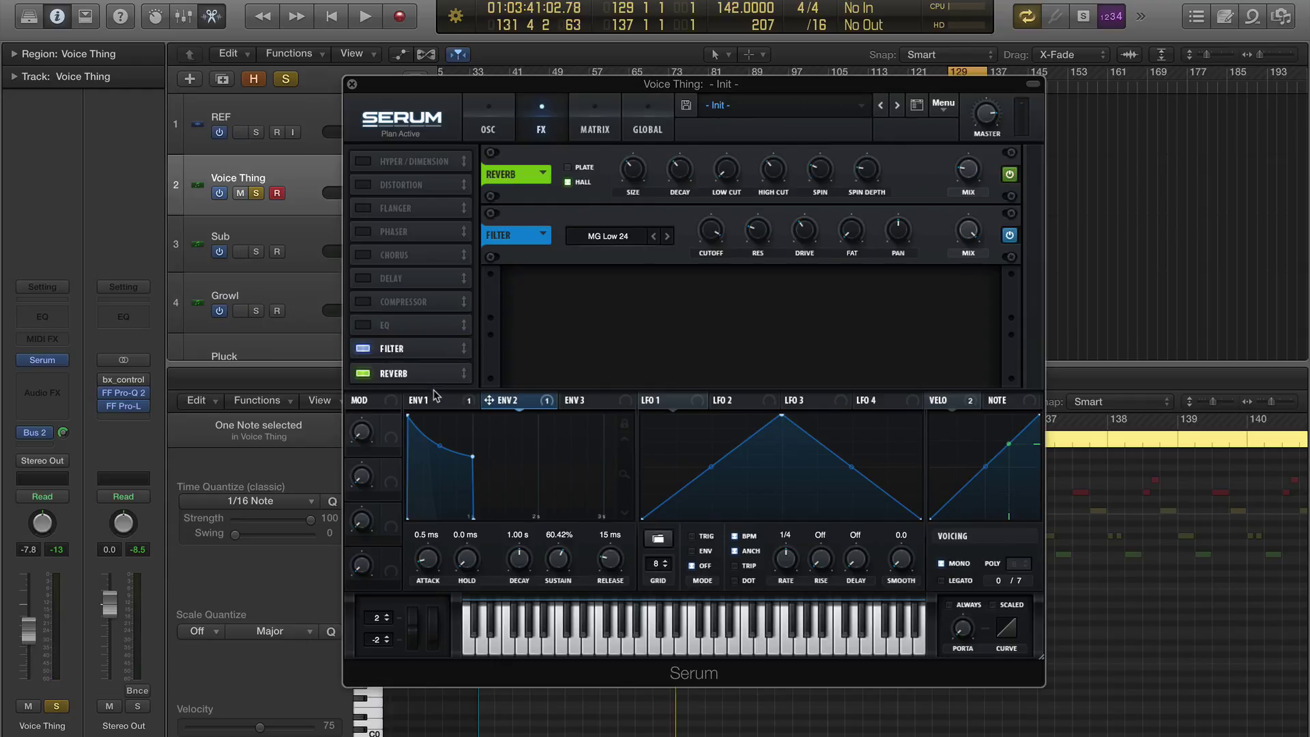
pyautogui.press('space')
pyautogui.moveTo(969, 239)
pyautogui.mouseDown()
pyautogui.moveTo(972, 215)
pyautogui.moveTo(967, 224)
pyautogui.mouseUp()
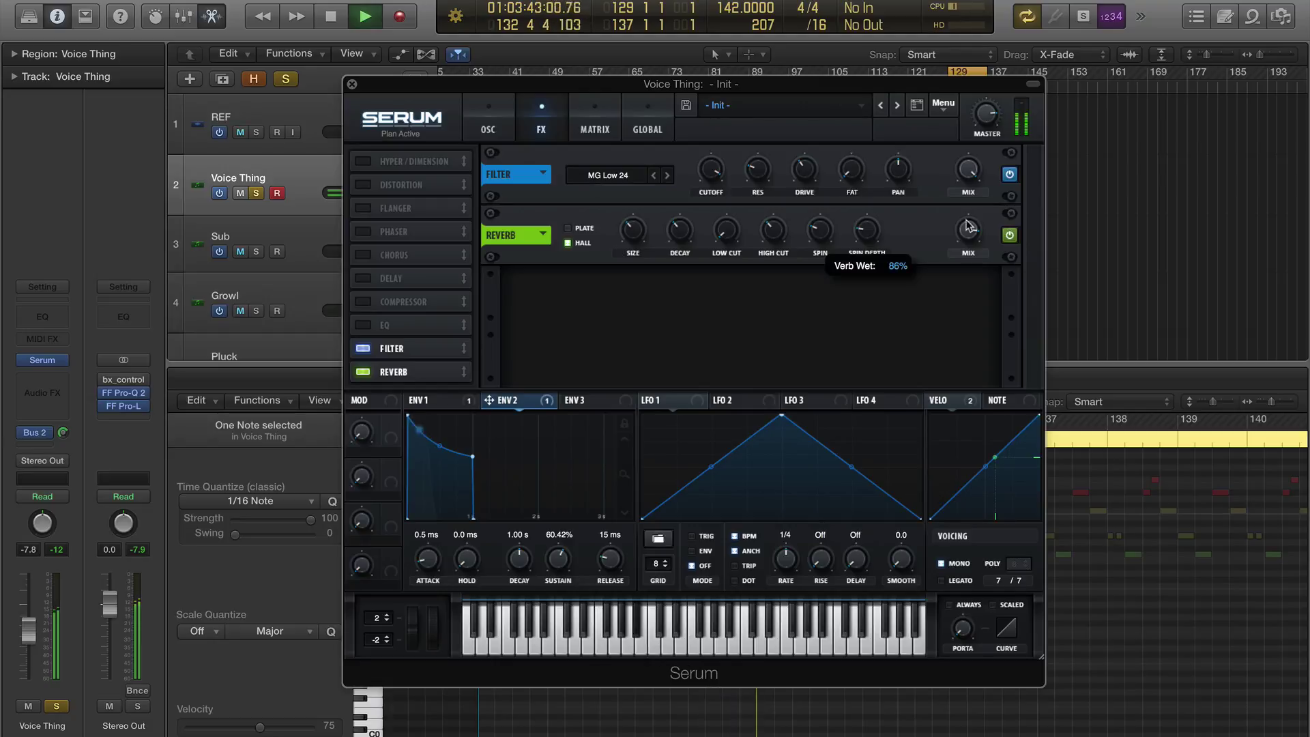
# Lower the reverb's size fully and shorten its decay to about 2.4 s
pyautogui.moveTo(633, 235); pyautogui.dragTo(640, 325)
pyautogui.moveTo(678, 255)
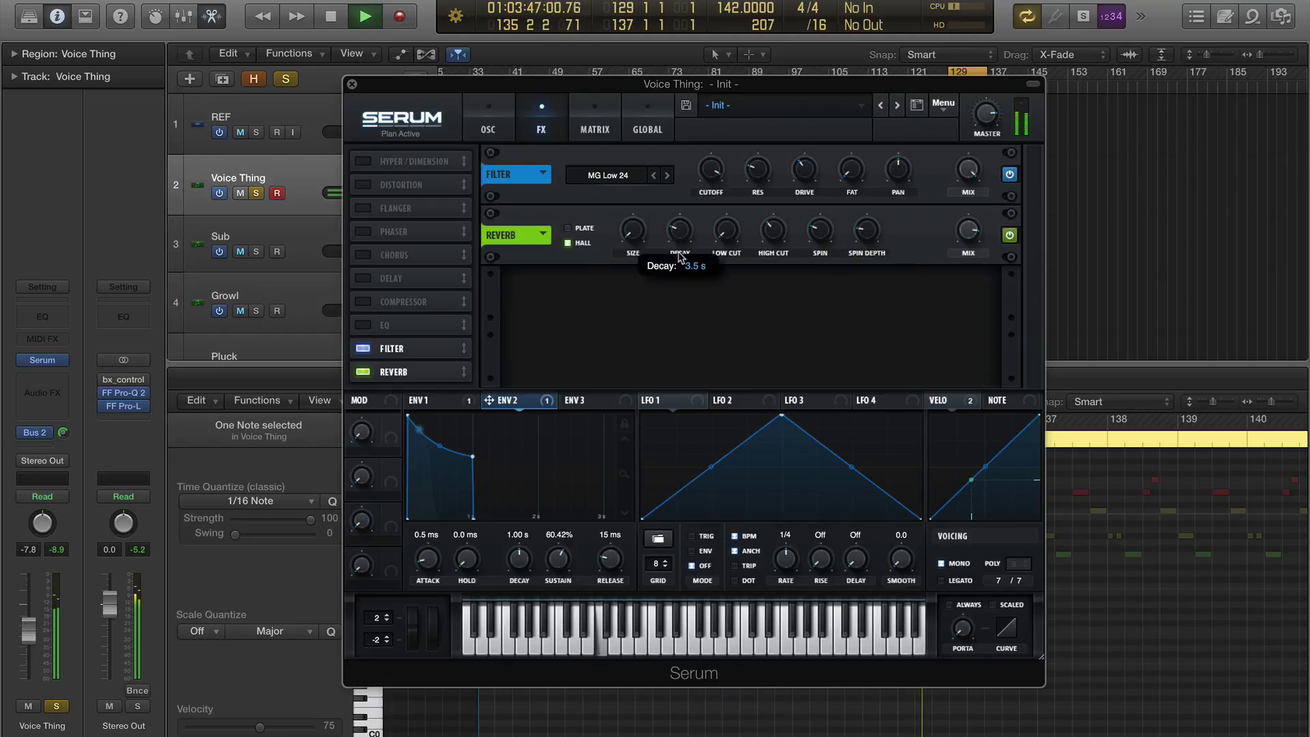
pyautogui.moveTo(678, 256); pyautogui.dragTo(679, 266)
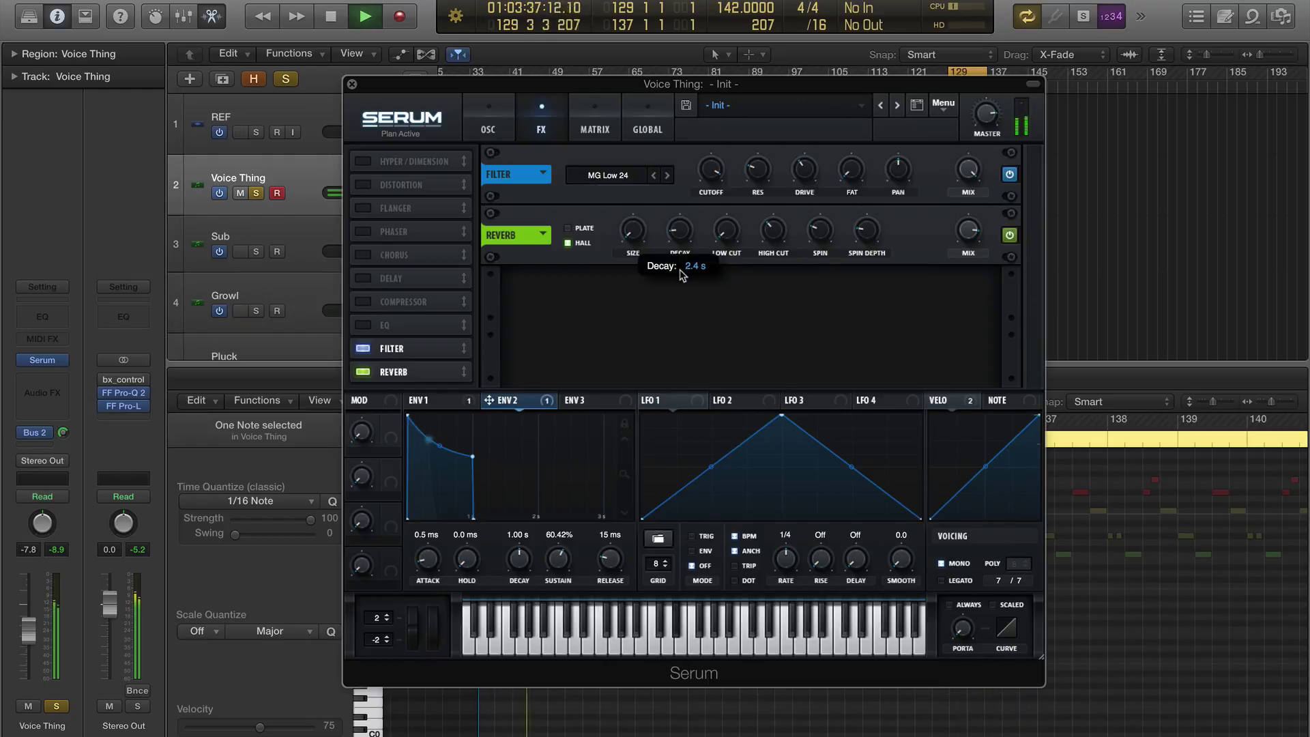
# Raise the reverb's low cut to about 38% and increase its high cut
pyautogui.moveTo(731, 243)
pyautogui.moveTo(729, 225); pyautogui.dragTo(736, 193)
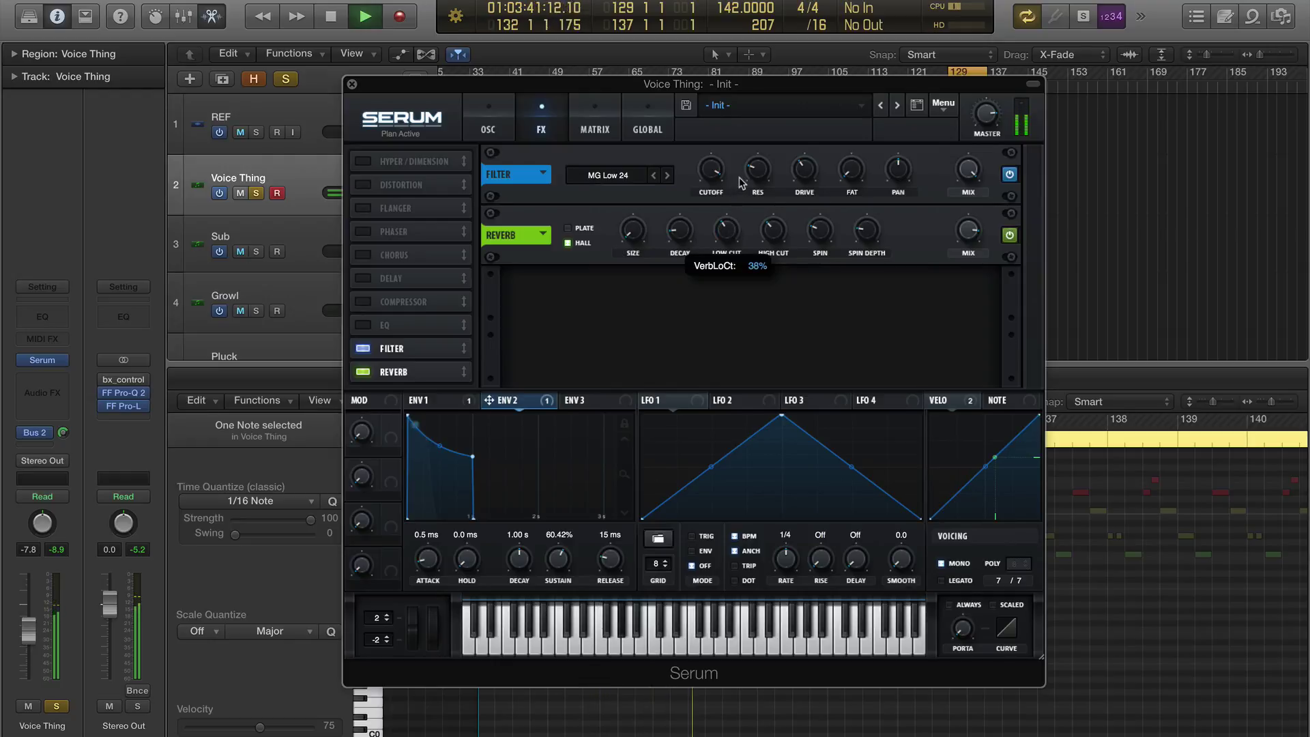
pyautogui.moveTo(773, 228)
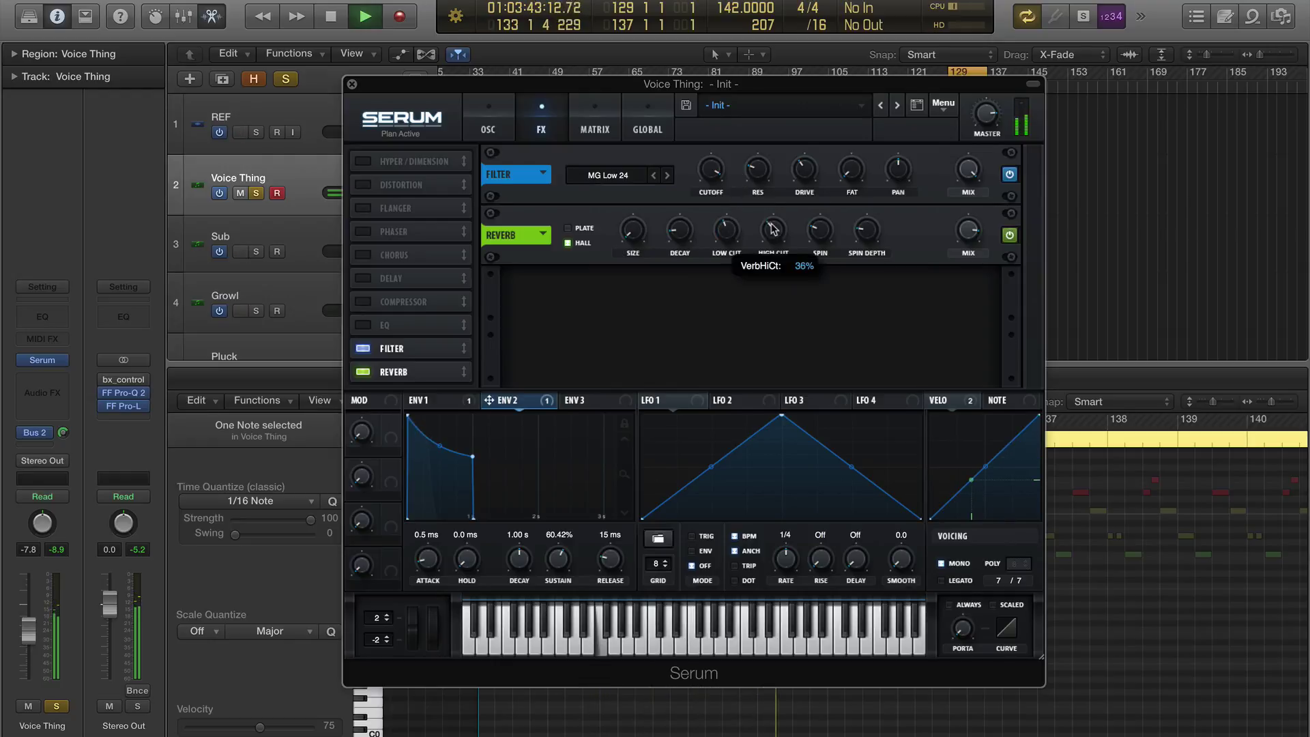
pyautogui.moveTo(775, 217); pyautogui.dragTo(776, 207)
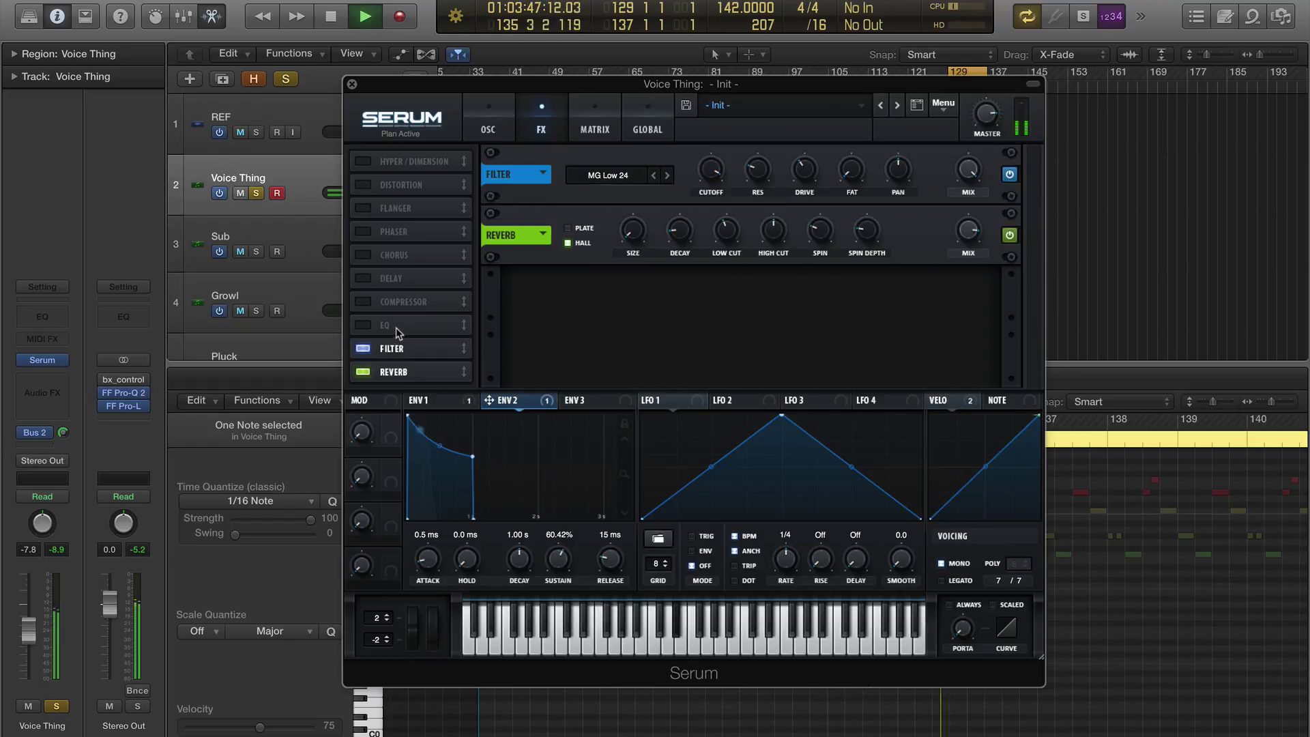
# Add an EQ between the filter and the reverb and switch its low band to the low-cut shape
pyautogui.click(364, 326)
pyautogui.moveTo(368, 329); pyautogui.dragTo(424, 350)
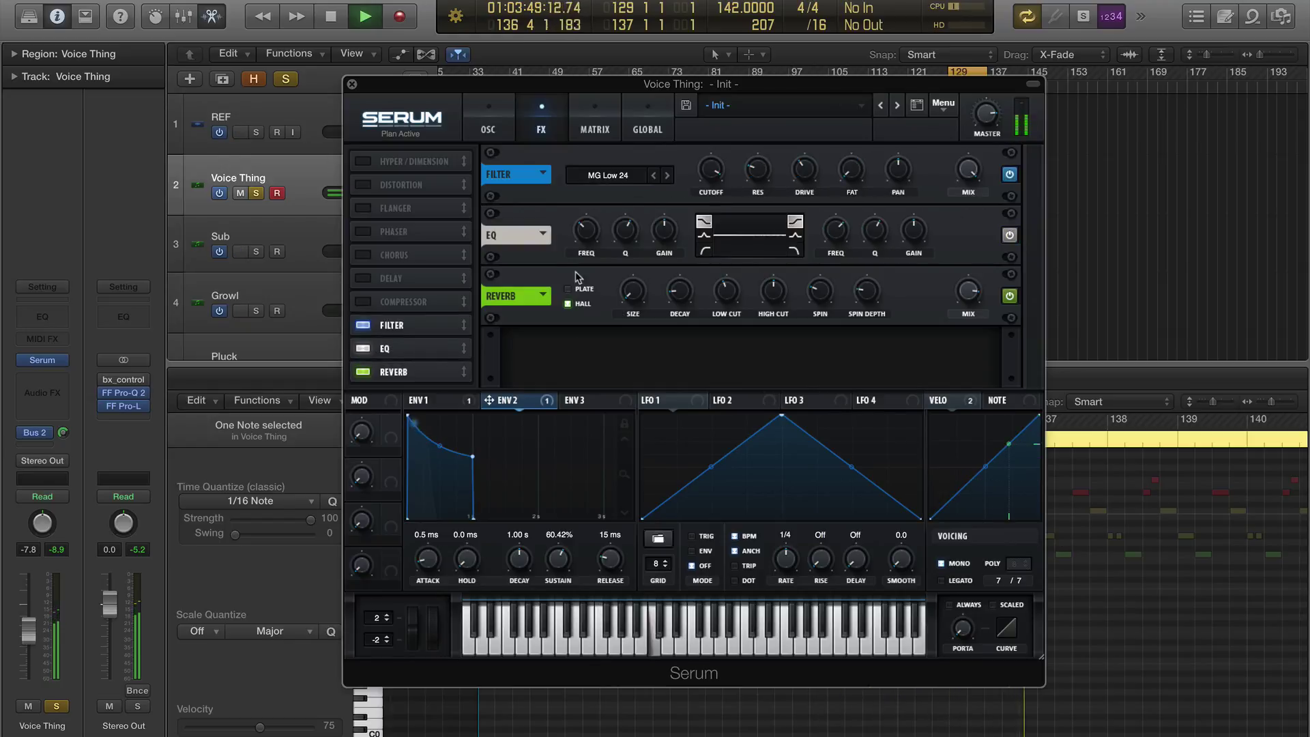
pyautogui.click(705, 253)
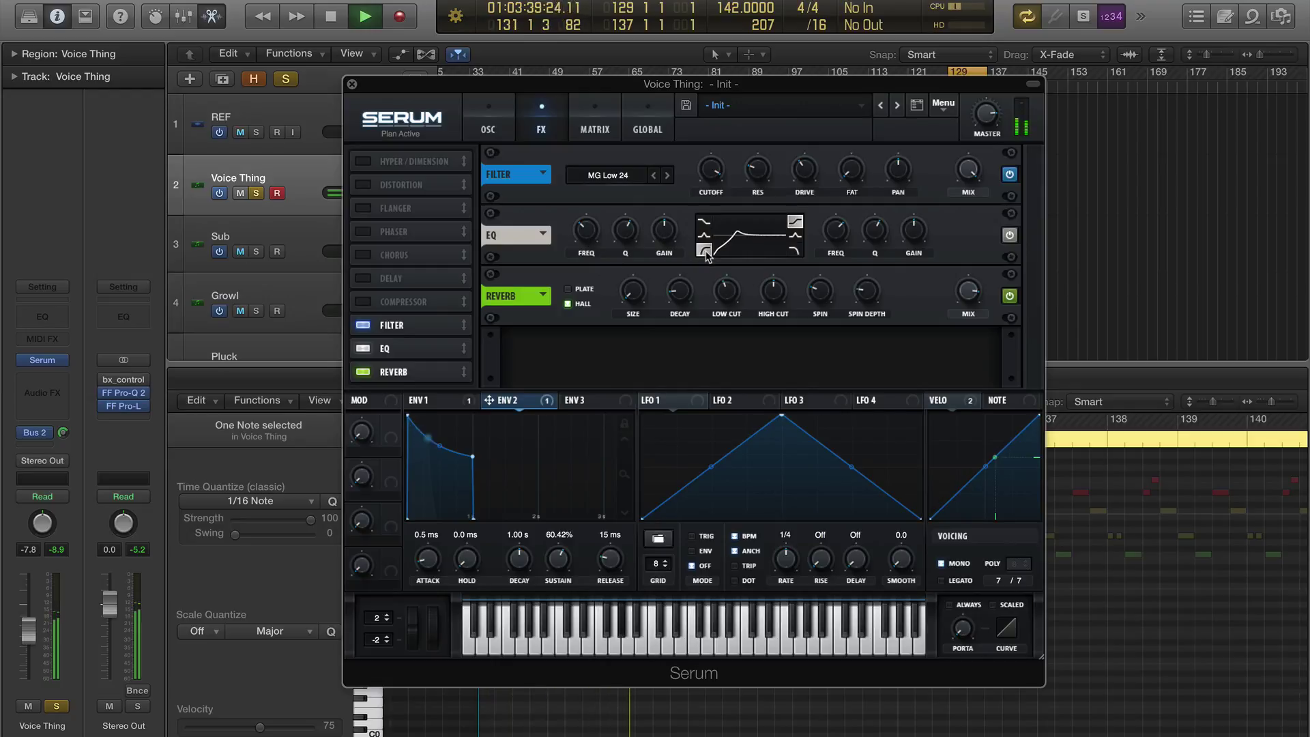
# Set the EQ's low-band frequency to 238 Hz and lower its Q to about 40%
pyautogui.moveTo(583, 242)
pyautogui.scroll(2, 583, 242)
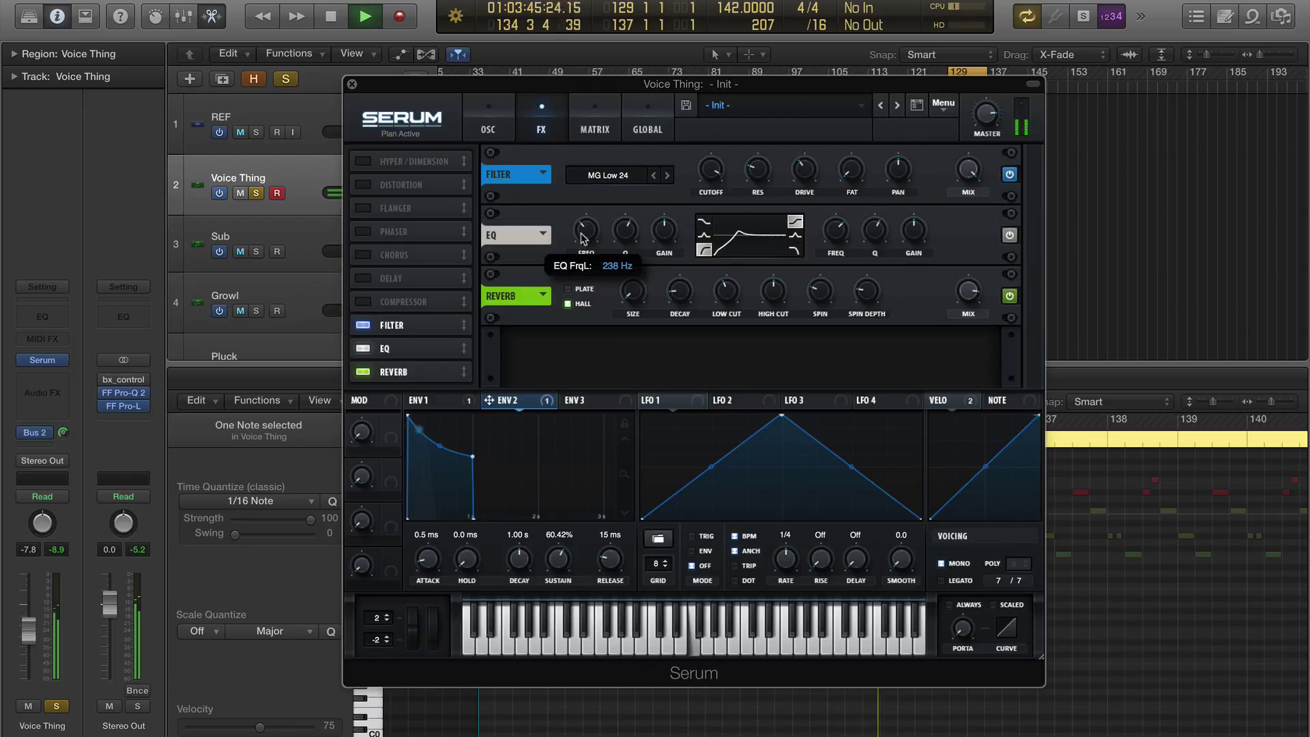
pyautogui.moveTo(622, 235); pyautogui.dragTo(627, 277)
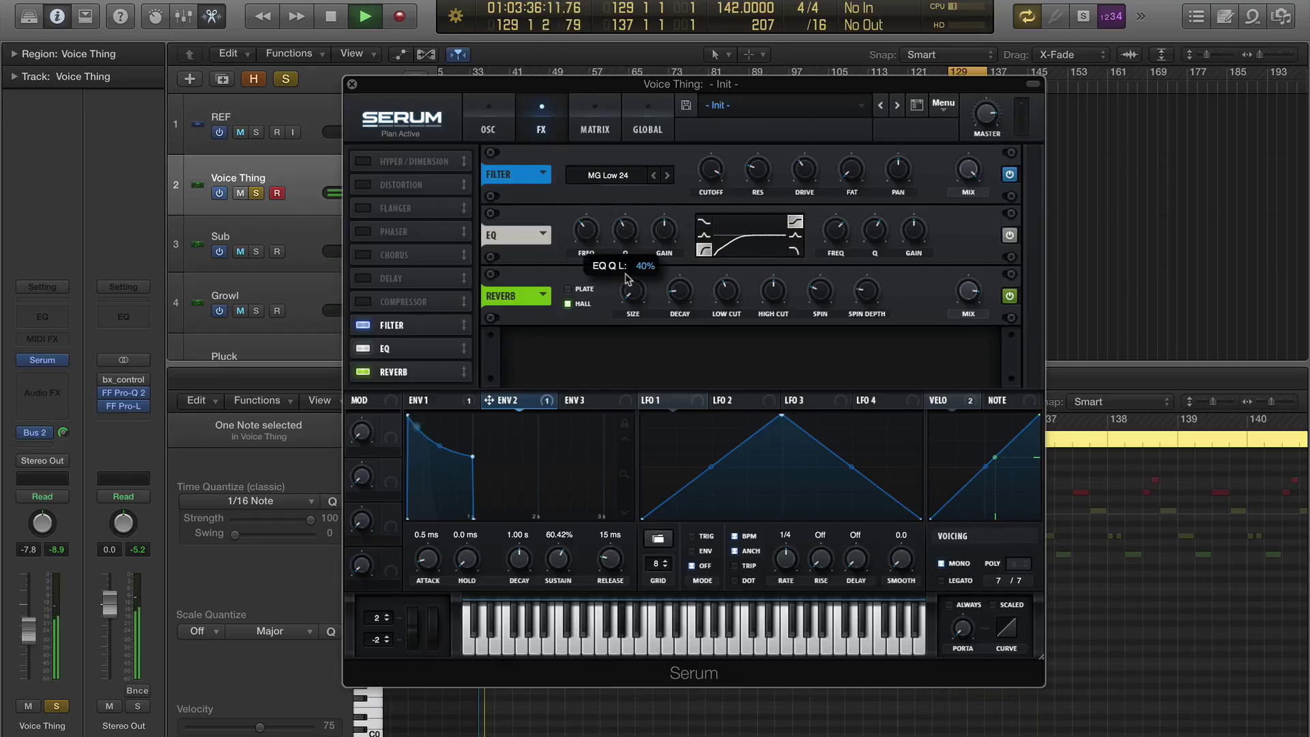
pyautogui.moveTo(626, 281); pyautogui.dragTo(626, 261)
# Switch the EQ's high band to the peak shape and lower its gain and frequency to create a midrange dip
pyautogui.click(916, 236)
pyautogui.click(795, 235)
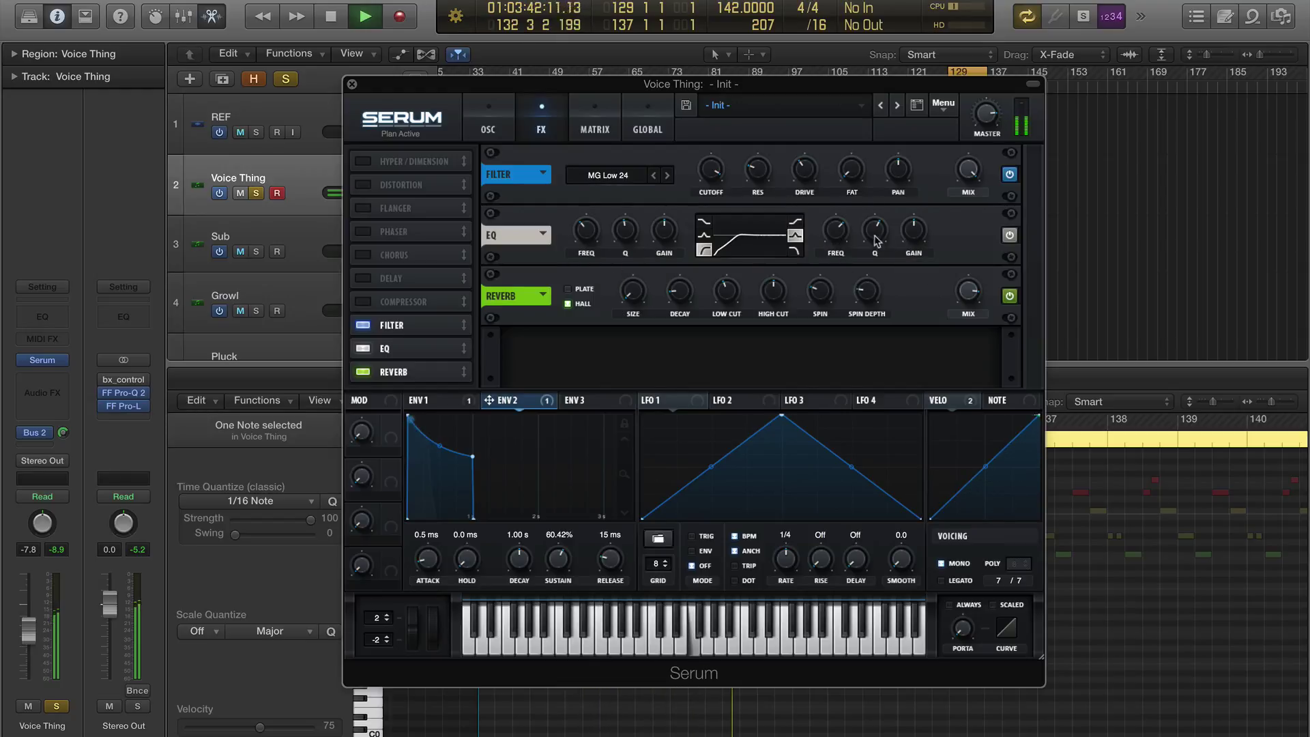
pyautogui.moveTo(919, 235)
pyautogui.mouseDown()
pyautogui.moveTo(923, 279)
pyautogui.moveTo(873, 266)
pyautogui.moveTo(907, 252)
pyautogui.mouseUp()
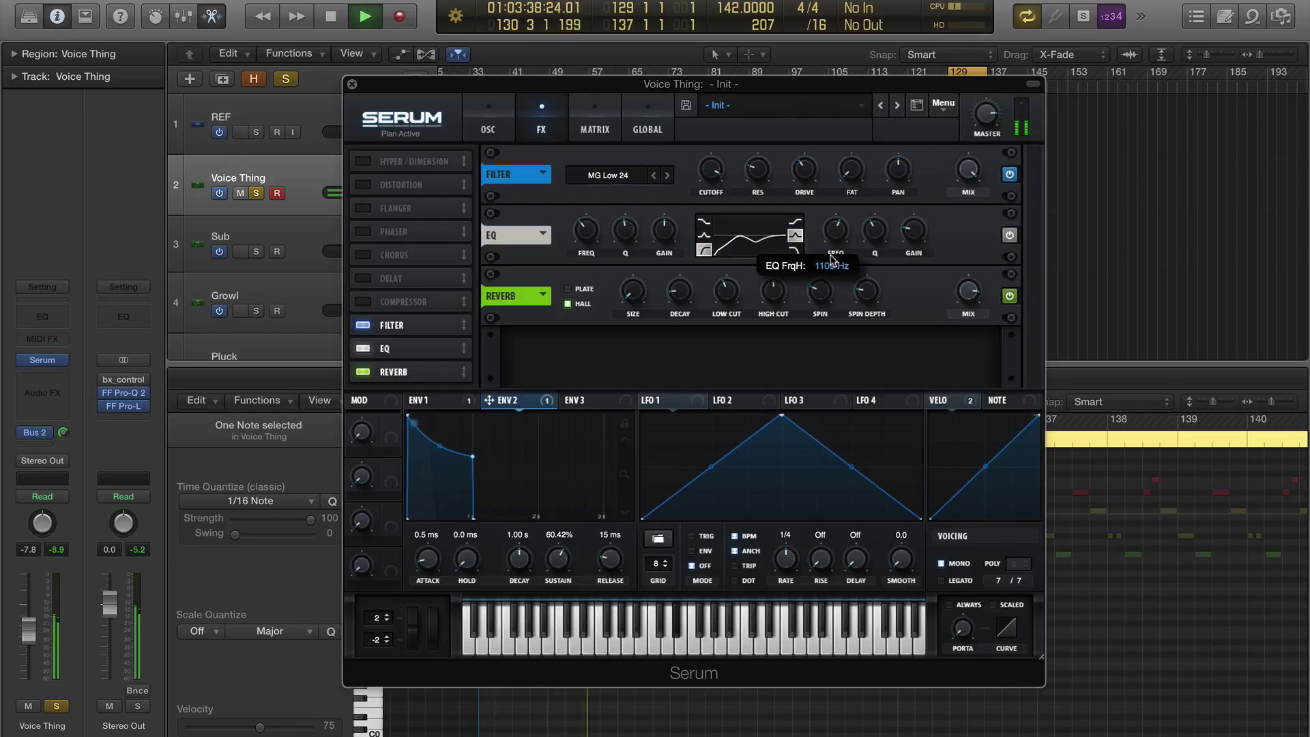
pyautogui.moveTo(831, 260); pyautogui.dragTo(838, 283)
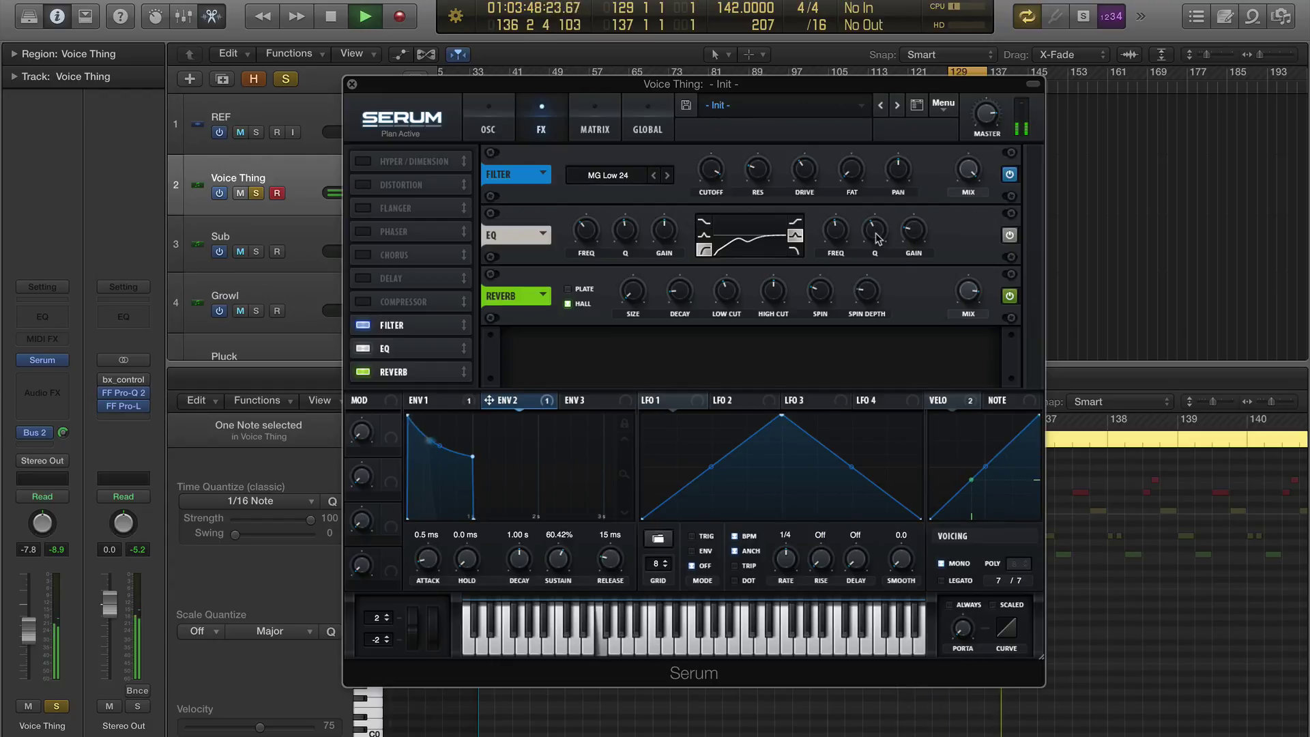
# Raise the filter effect's drive further, then stop playback
pyautogui.moveTo(805, 174); pyautogui.dragTo(819, 137)
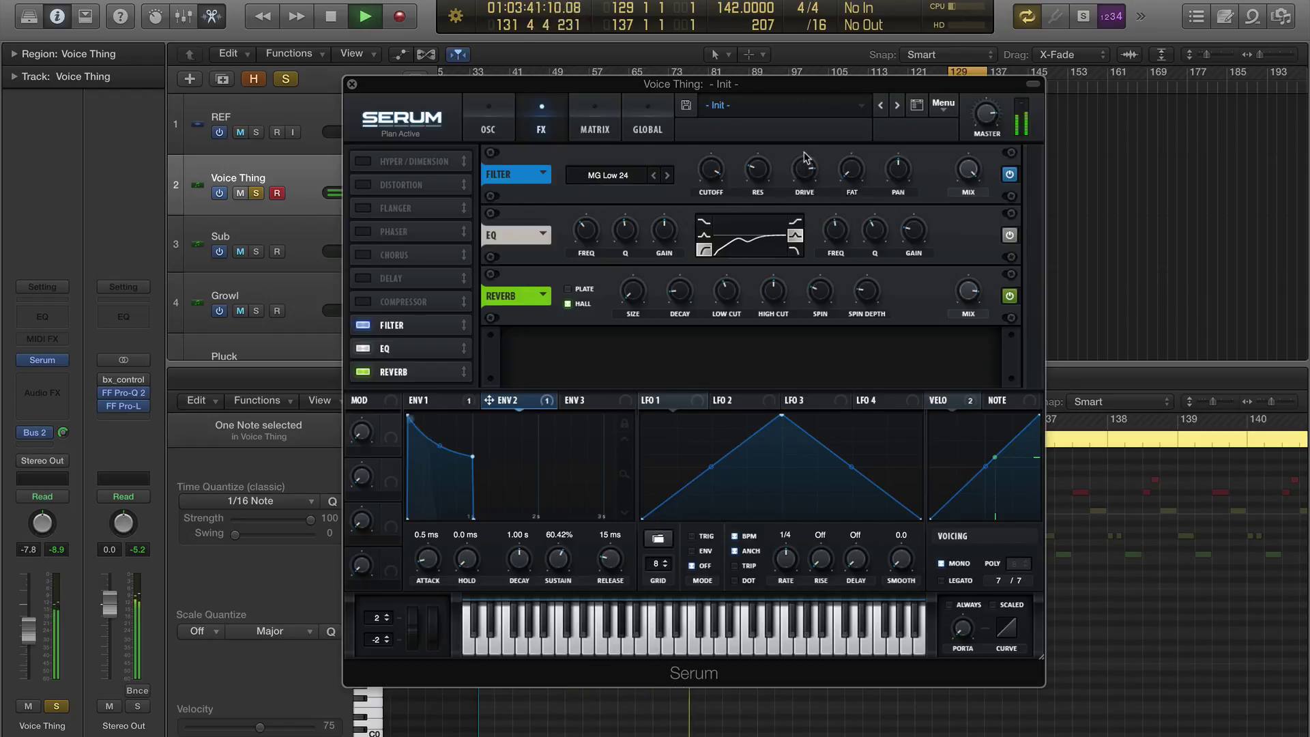
pyautogui.press('space')
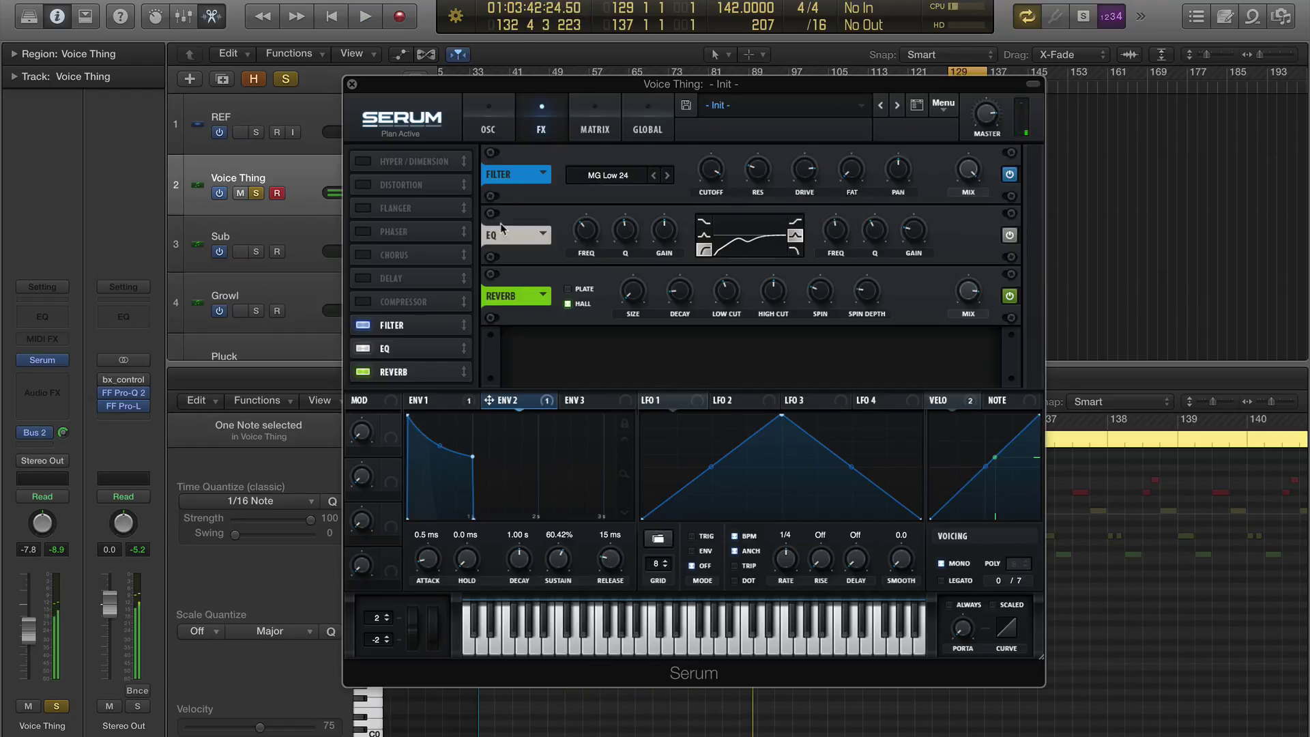
# Add the Hyper/Dimension effect between the EQ and the reverb and resume playback
pyautogui.click(363, 162)
pyautogui.moveTo(461, 163); pyautogui.dragTo(459, 348)
pyautogui.press('space')
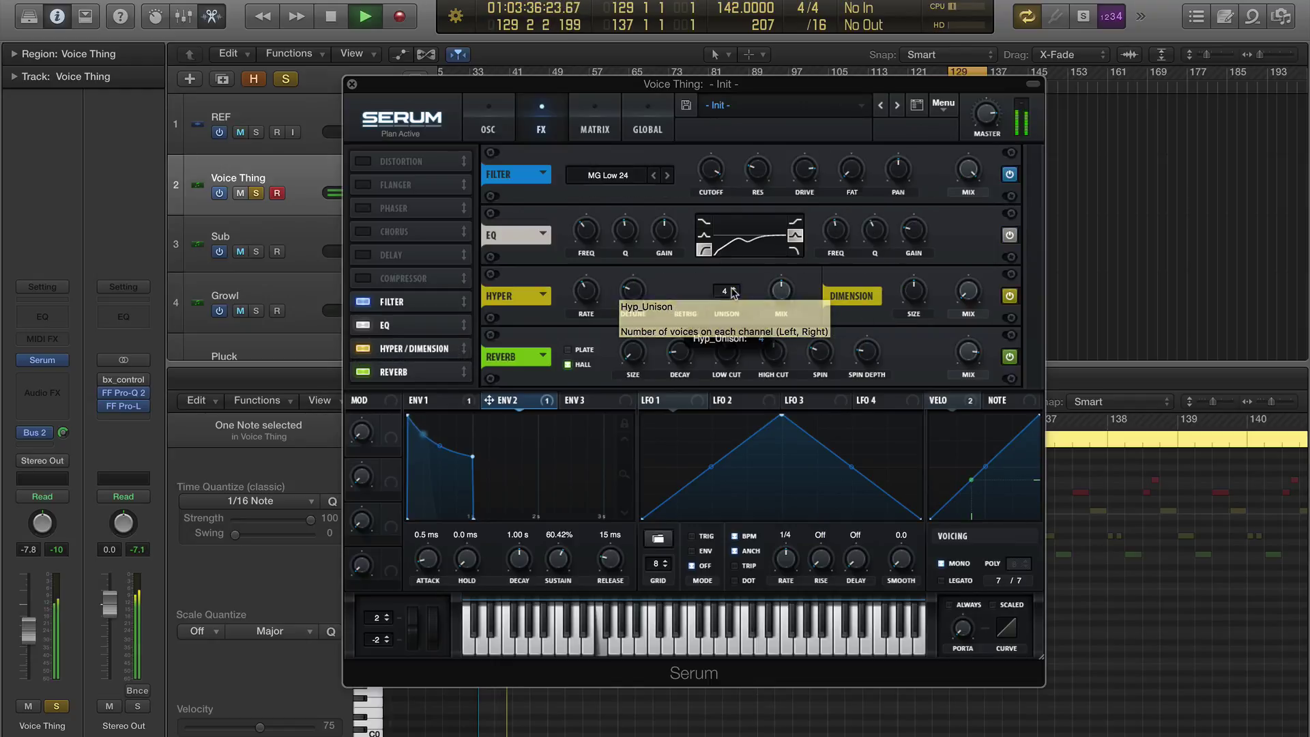
# Set the Hyper unison to 7 voices, lower the Hyper mix and raise the Dimension mix
pyautogui.moveTo(736, 295); pyautogui.dragTo(740, 242)
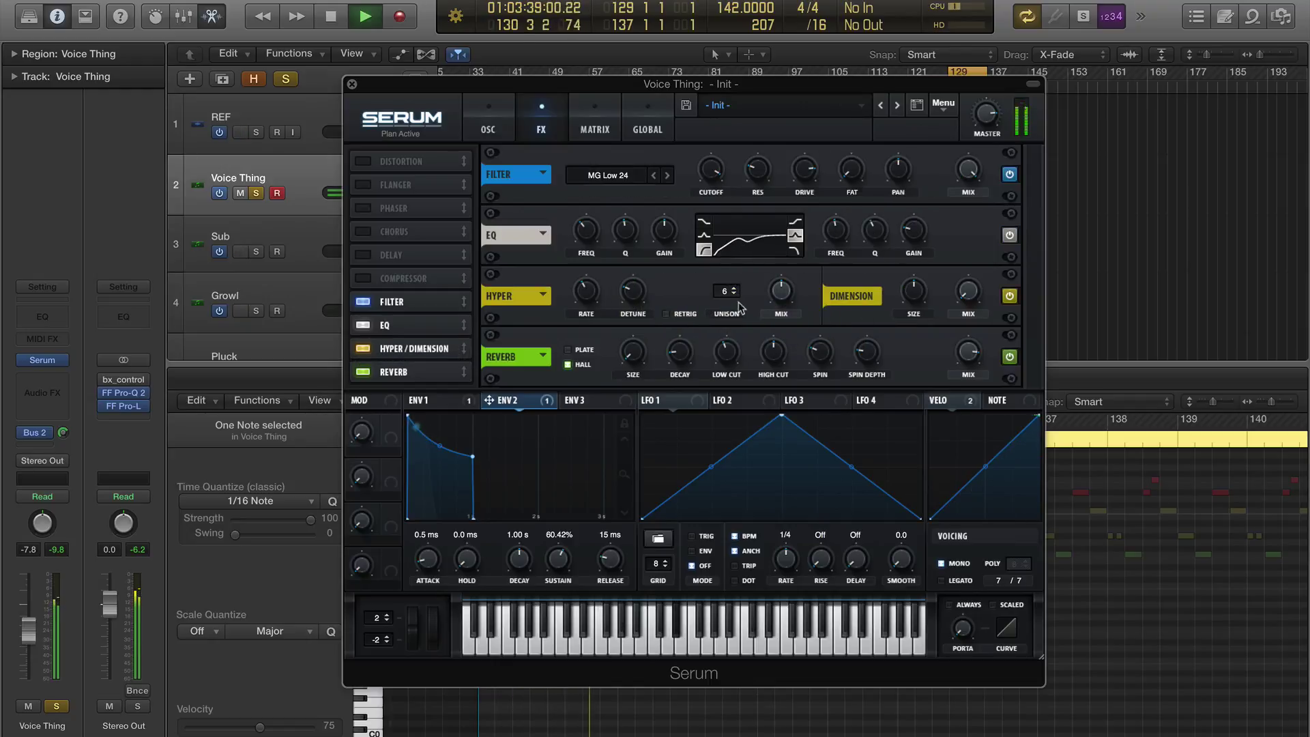
pyautogui.moveTo(735, 296); pyautogui.dragTo(780, 359)
pyautogui.moveTo(778, 359); pyautogui.dragTo(779, 364)
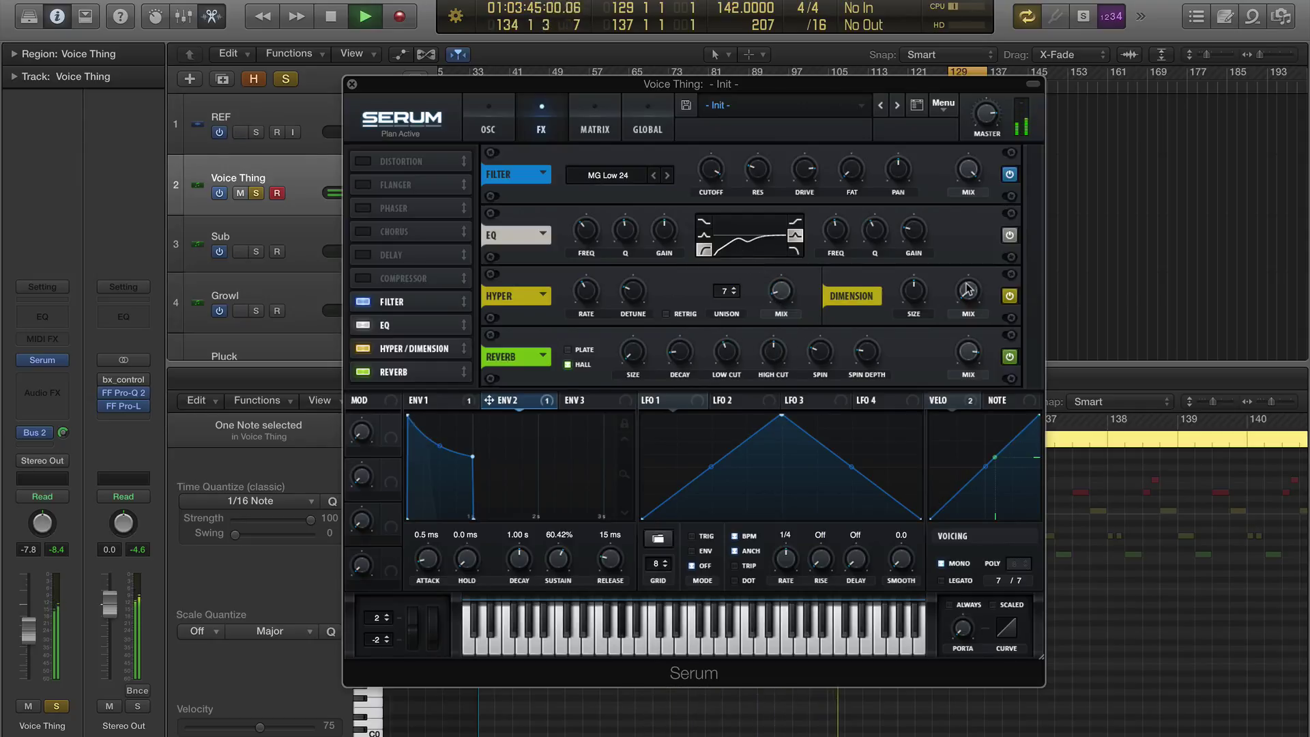
pyautogui.moveTo(968, 292); pyautogui.dragTo(970, 266)
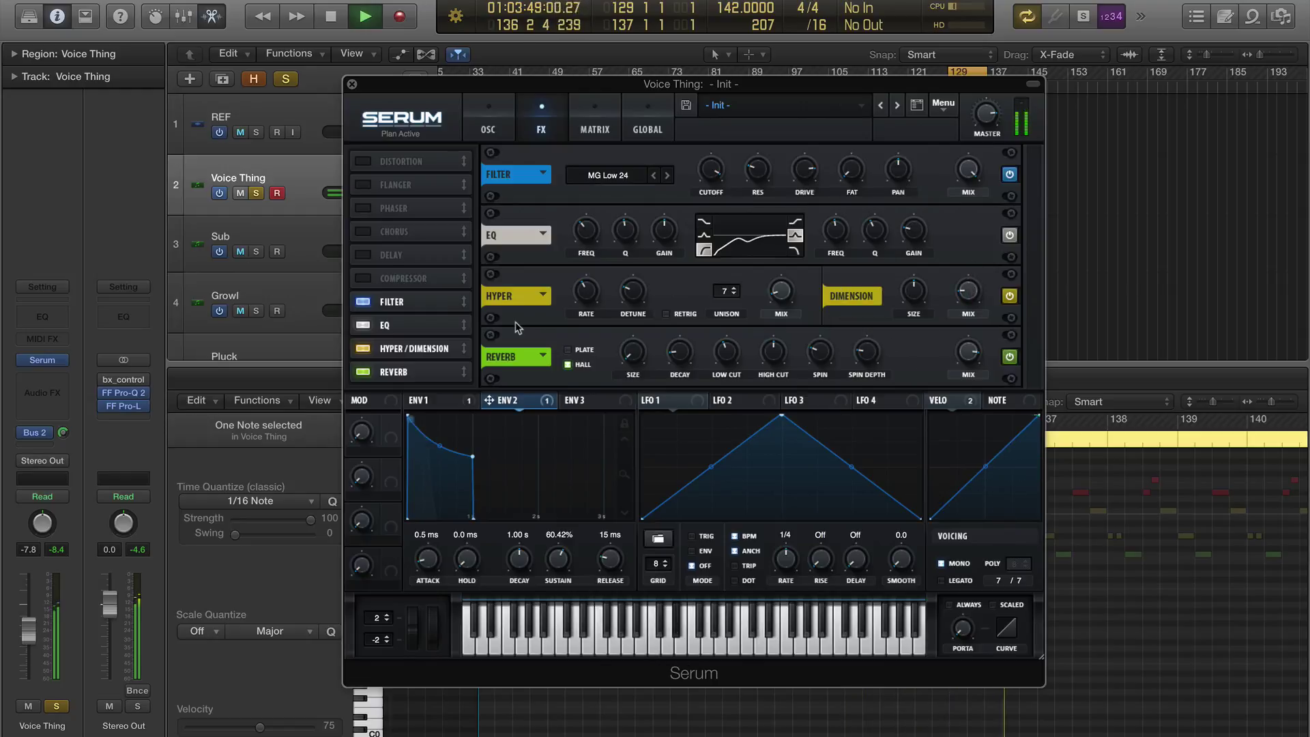
# Add a delay between Hyper/Dimension and the reverb, with both the left and right times set to 1/8
pyautogui.click(409, 256)
pyautogui.moveTo(433, 287); pyautogui.dragTo(433, 349)
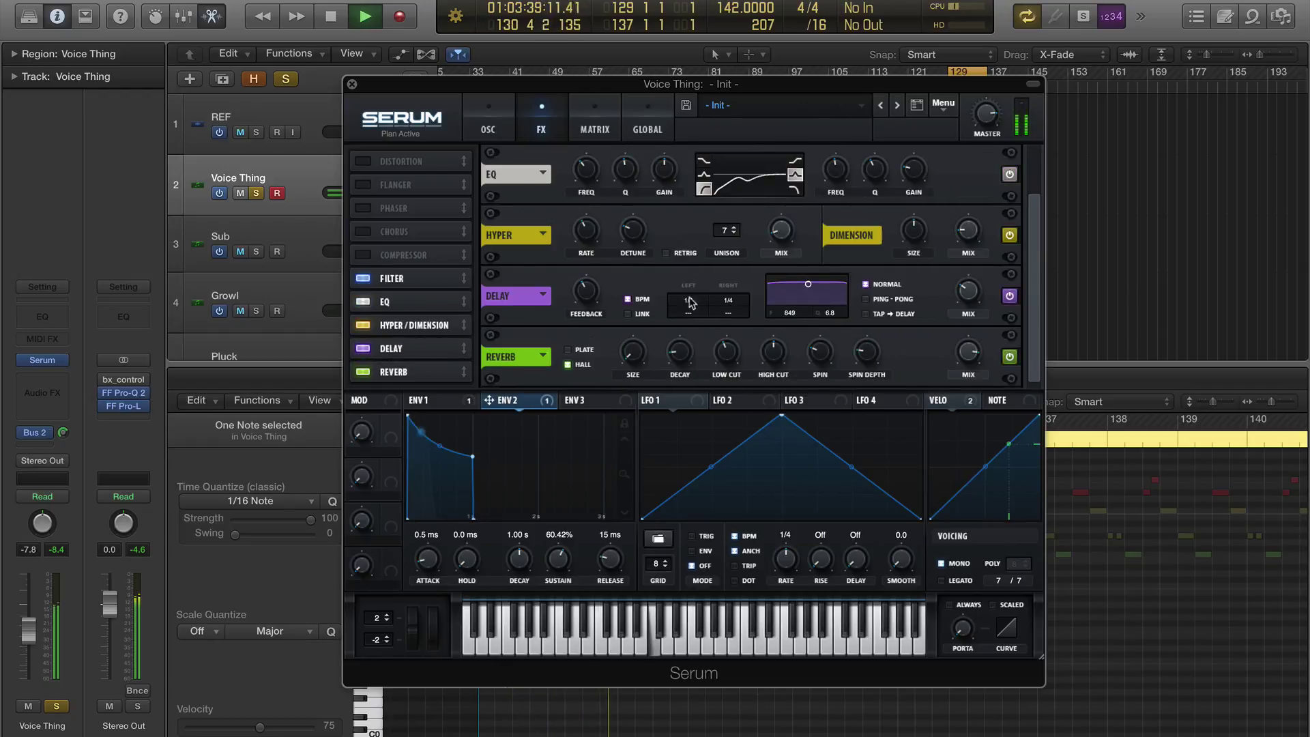
pyautogui.moveTo(968, 292); pyautogui.dragTo(979, 257)
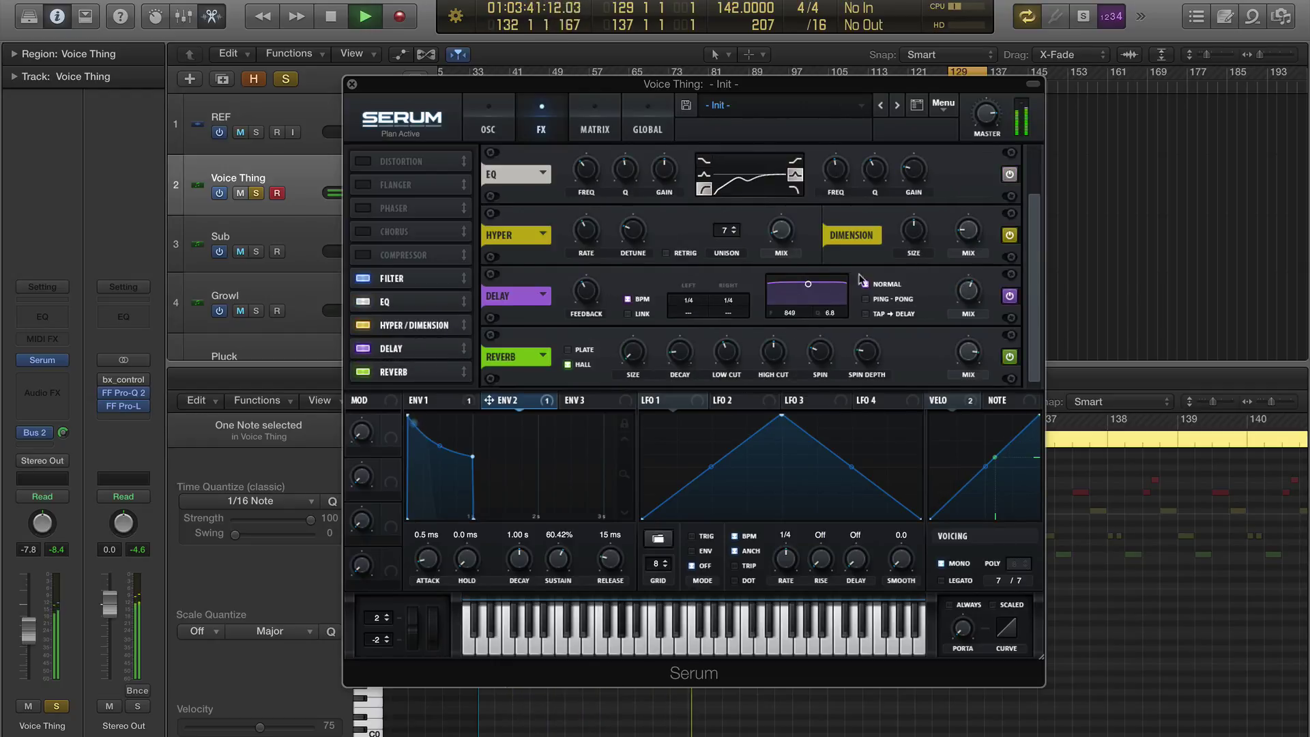
pyautogui.moveTo(688, 304)
pyautogui.moveTo(689, 309); pyautogui.dragTo(731, 316)
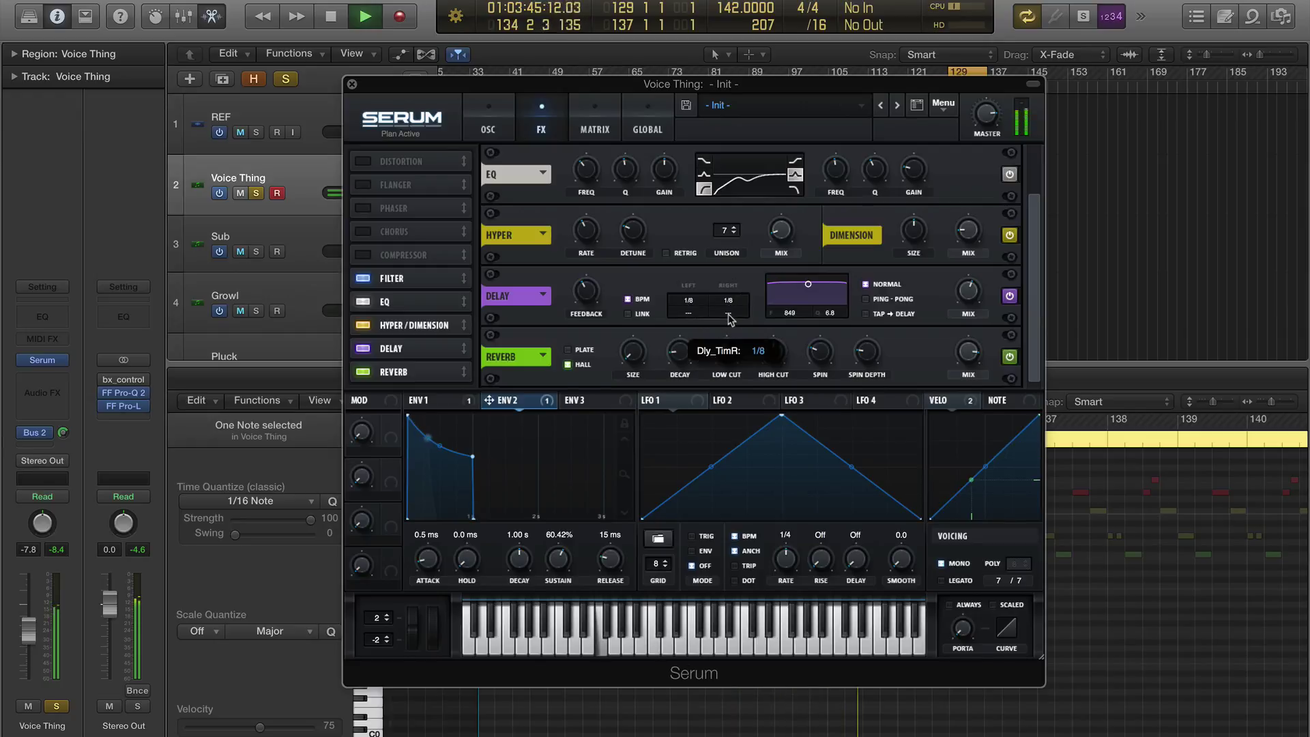
# Reduce the delay's mix and feedback during playback, then stop playback
pyautogui.moveTo(967, 299)
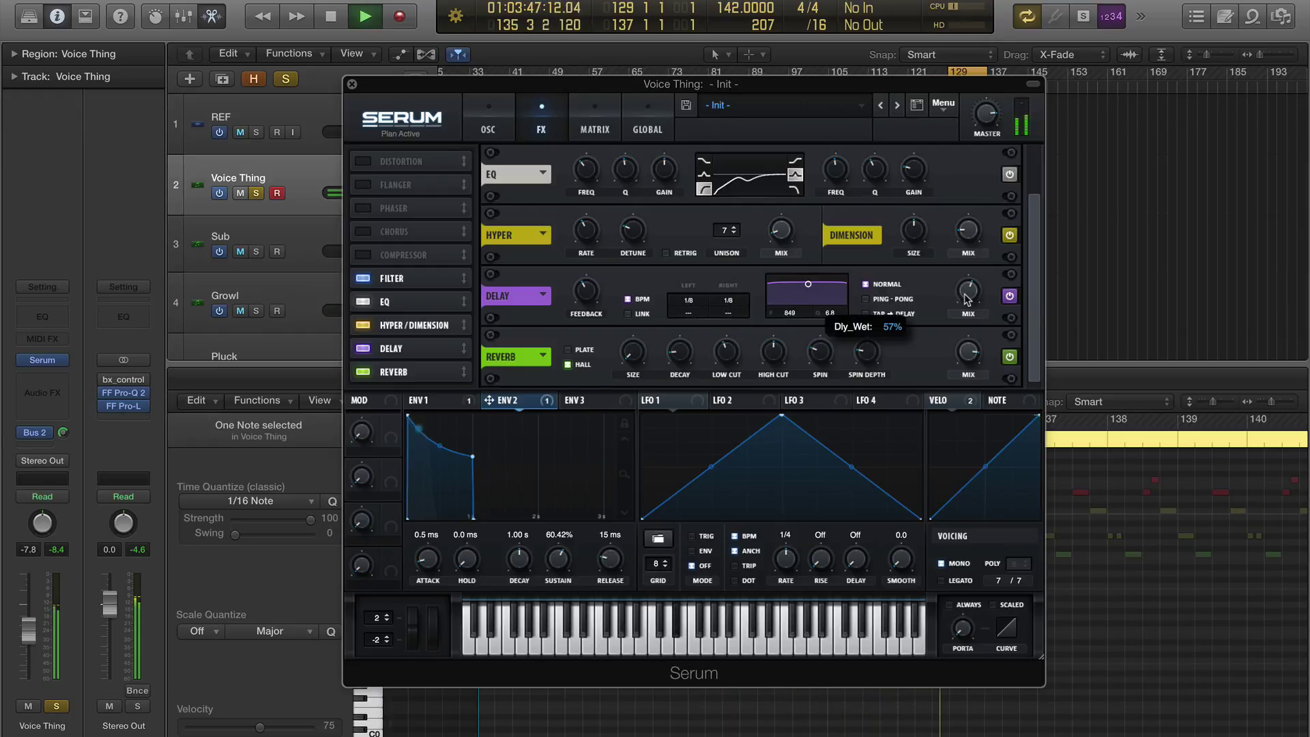
pyautogui.moveTo(968, 299); pyautogui.dragTo(968, 337)
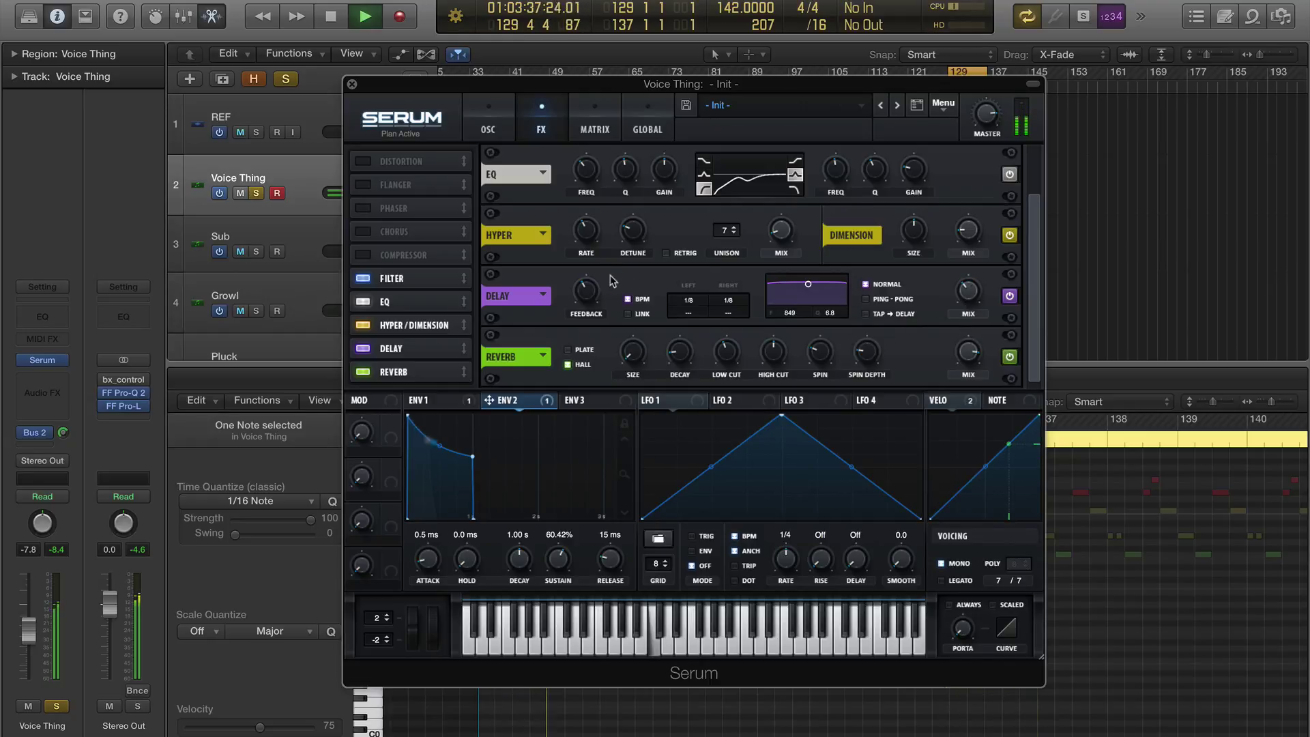
pyautogui.moveTo(592, 312)
pyautogui.moveTo(592, 312); pyautogui.dragTo(597, 343)
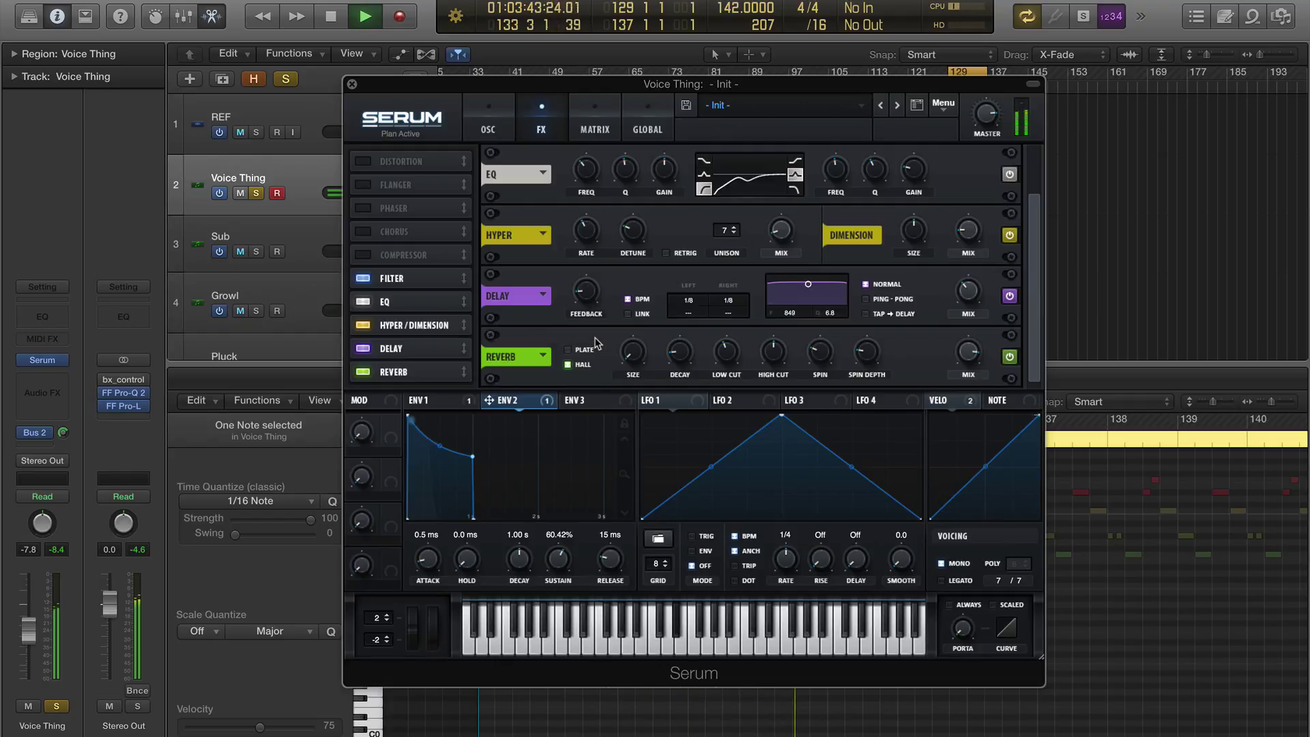
pyautogui.press('space')
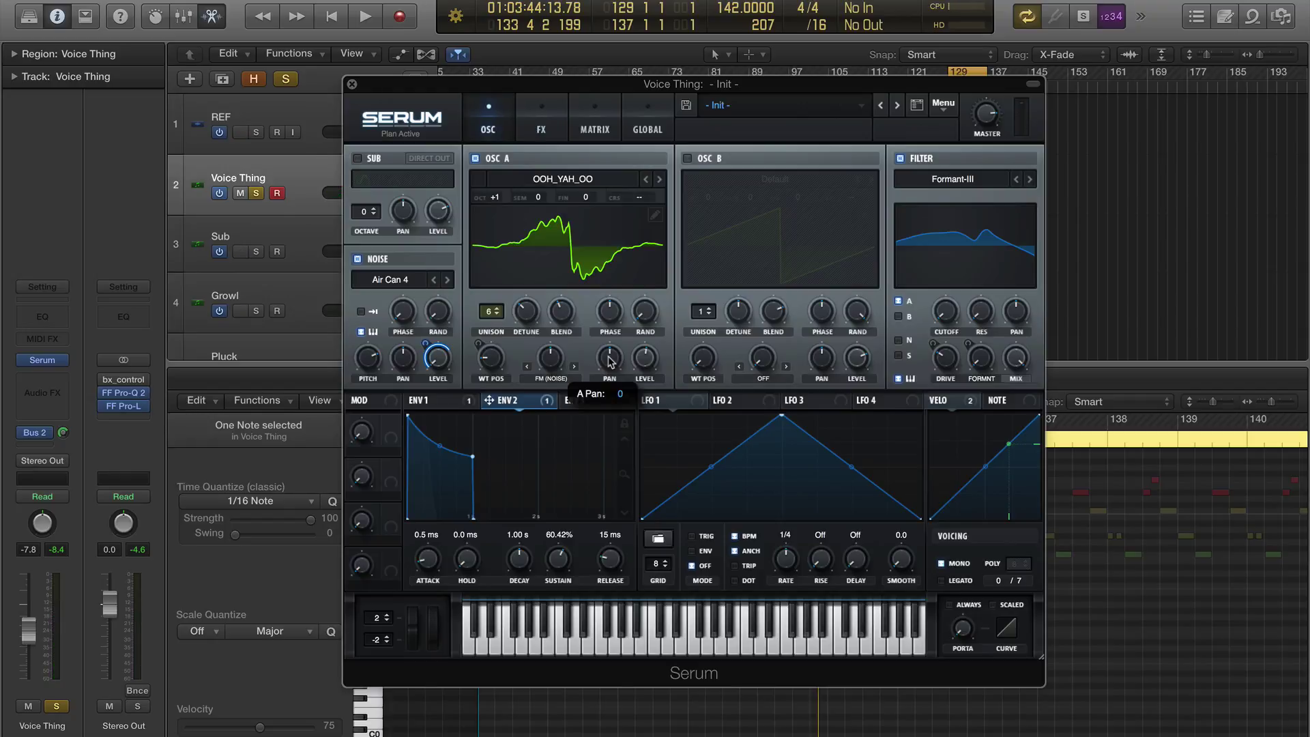
# Offset oscillator A's pan to the left and assign LFO 1 in Trig mode to modulate it during playback
pyautogui.moveTo(608, 354); pyautogui.dragTo(610, 395)
pyautogui.press('space')
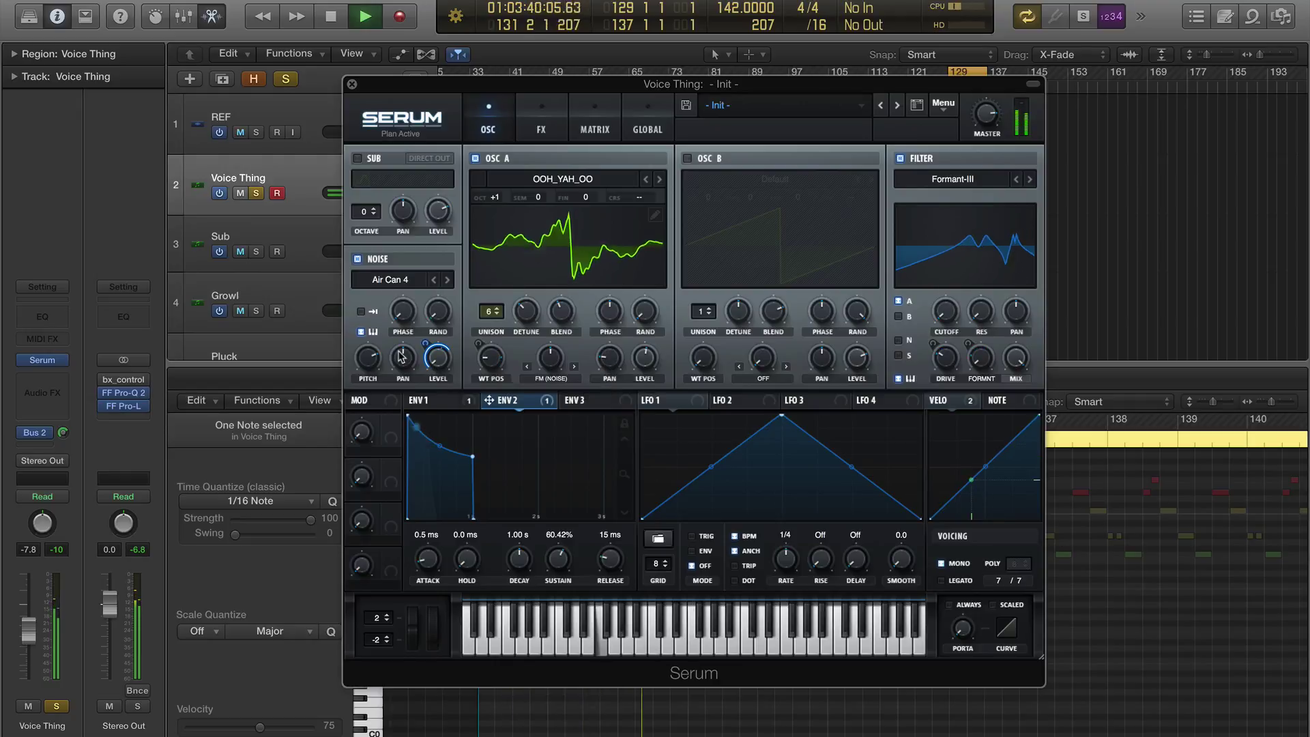
pyautogui.moveTo(403, 358); pyautogui.dragTo(412, 421)
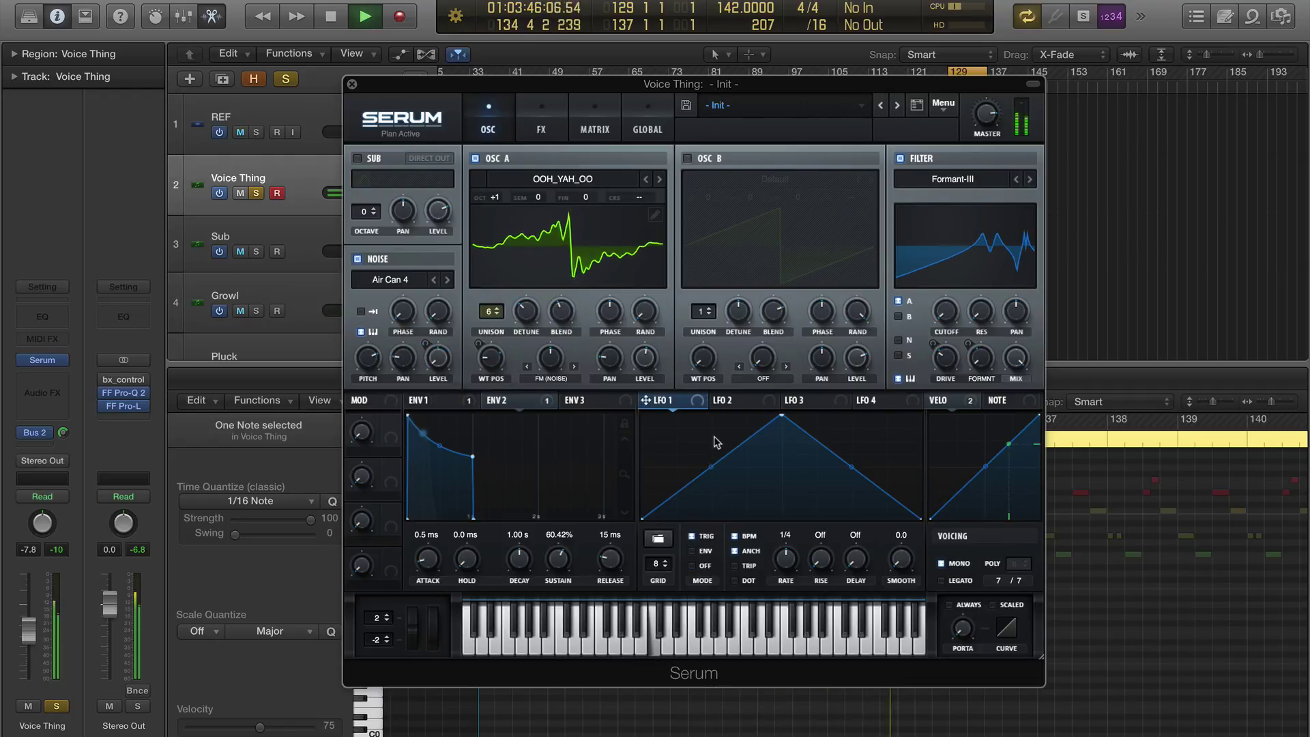
pyautogui.click(696, 404)
pyautogui.moveTo(696, 404); pyautogui.dragTo(610, 429)
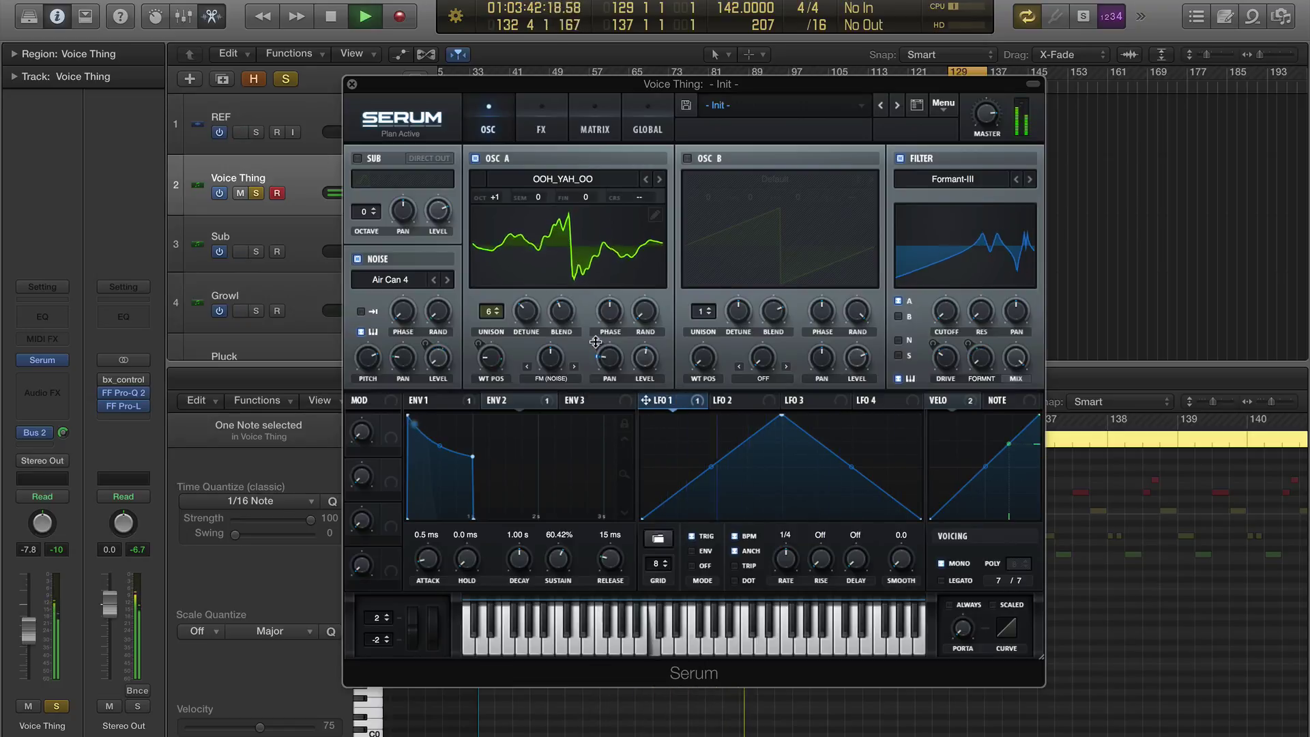
pyautogui.press('space')
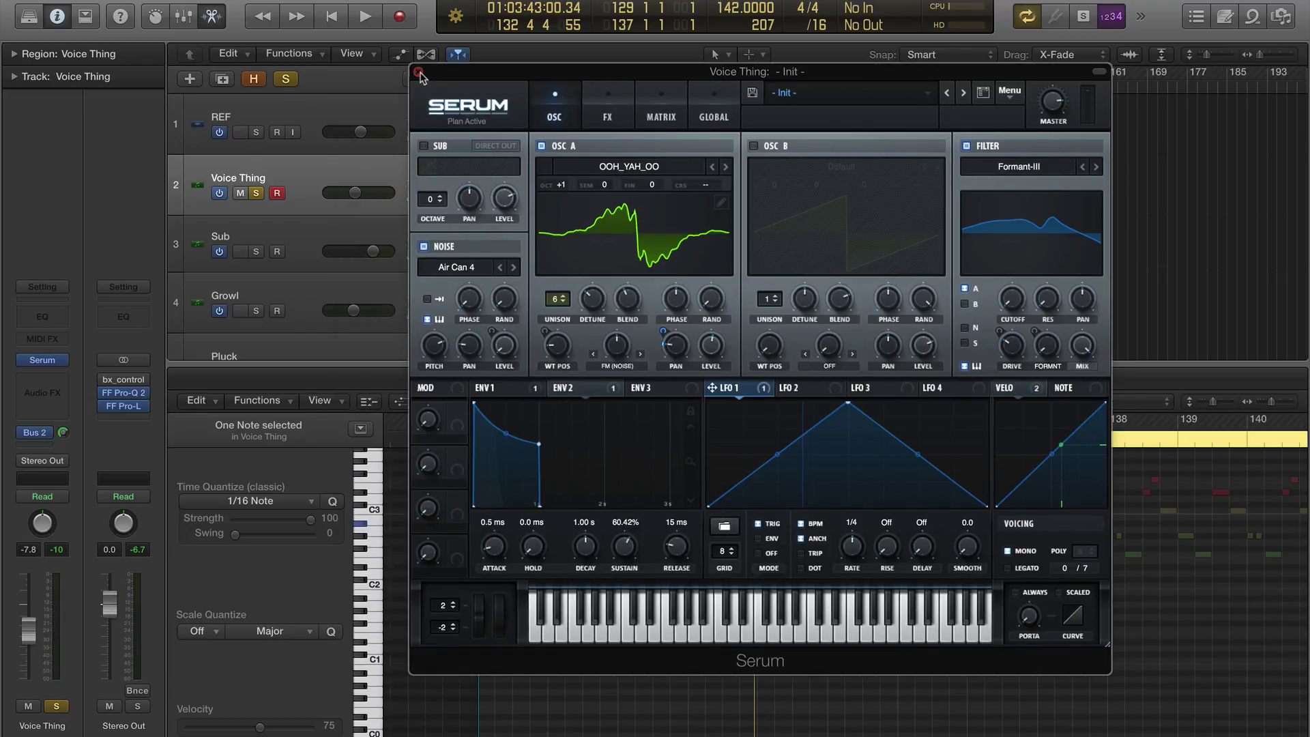
# Close the Voice Thing track's Serum window and bring the Pluck and Saw Lead tracks into view
pyautogui.click(419, 73)
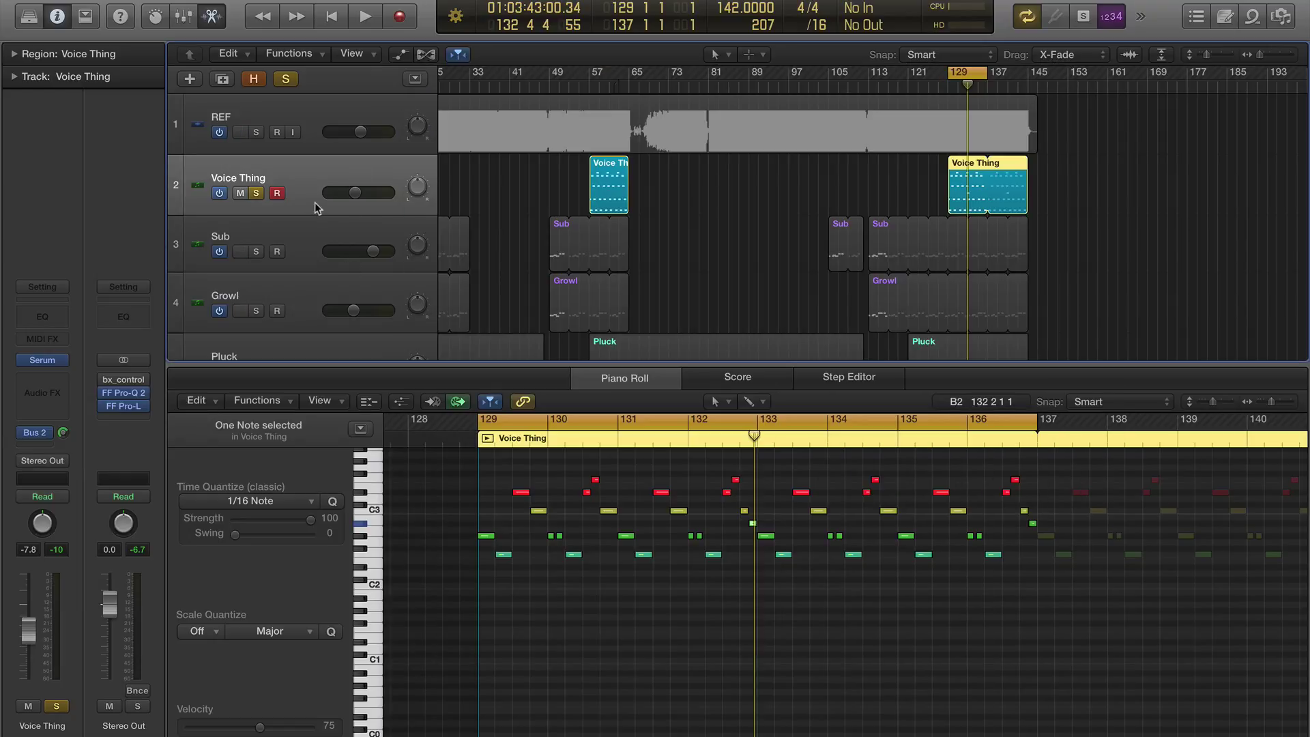
pyautogui.scroll(-10, 297, 182)
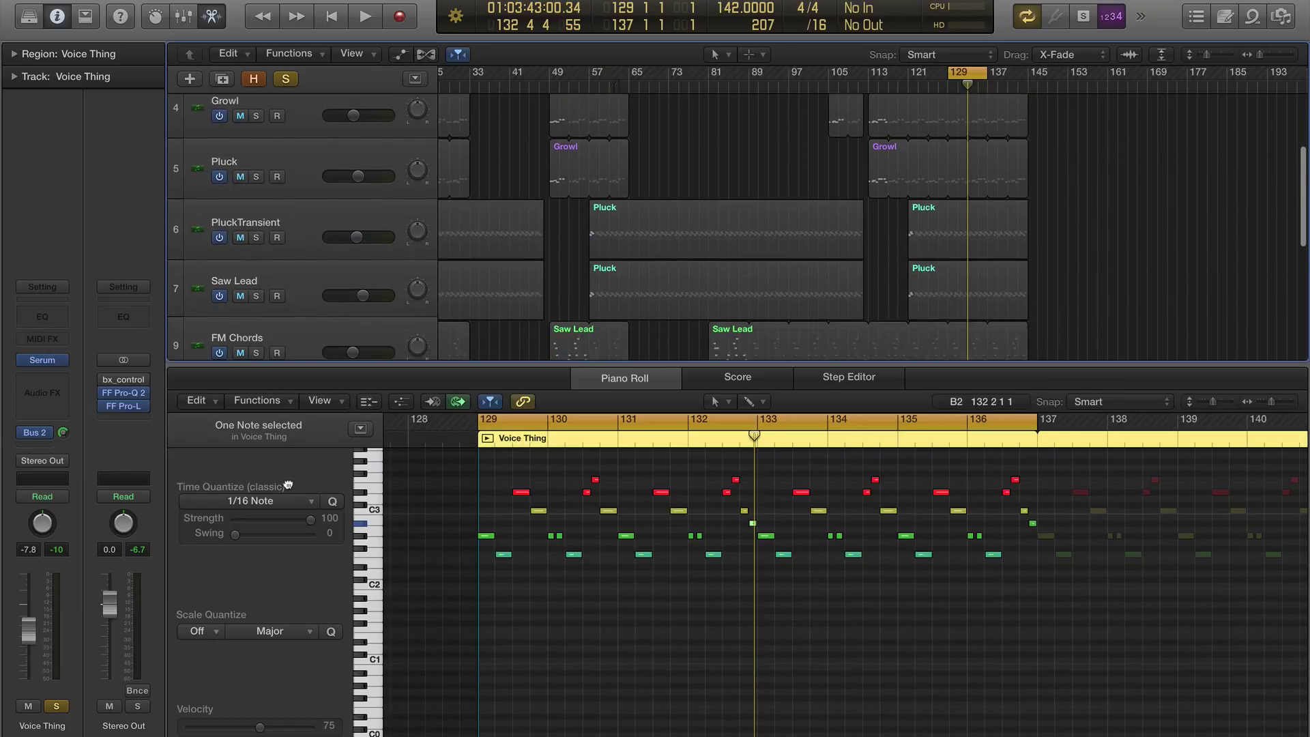
# Solo Voice Thing Low alongside Voice Thing and play them together while viewing the low part's notes, then stop playback
pyautogui.scroll(-3, 300, 225)
pyautogui.click(307, 182)
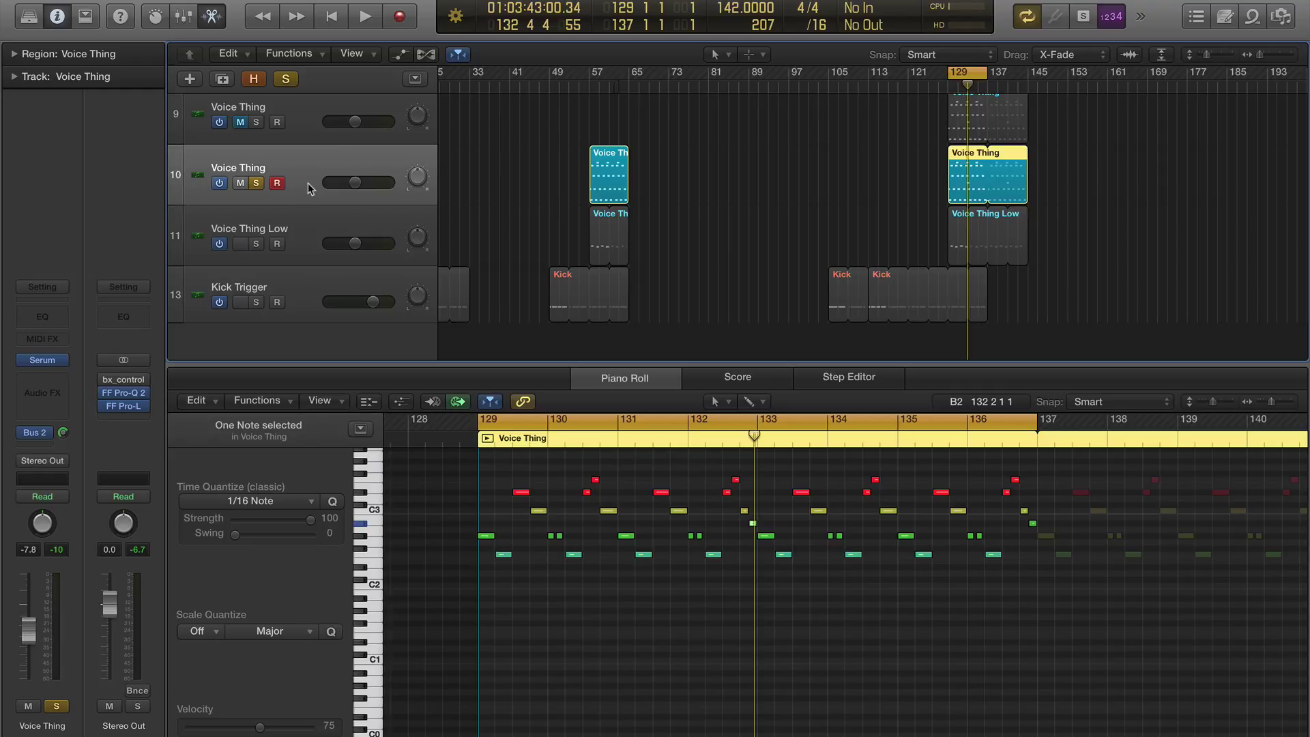
pyautogui.click(257, 244)
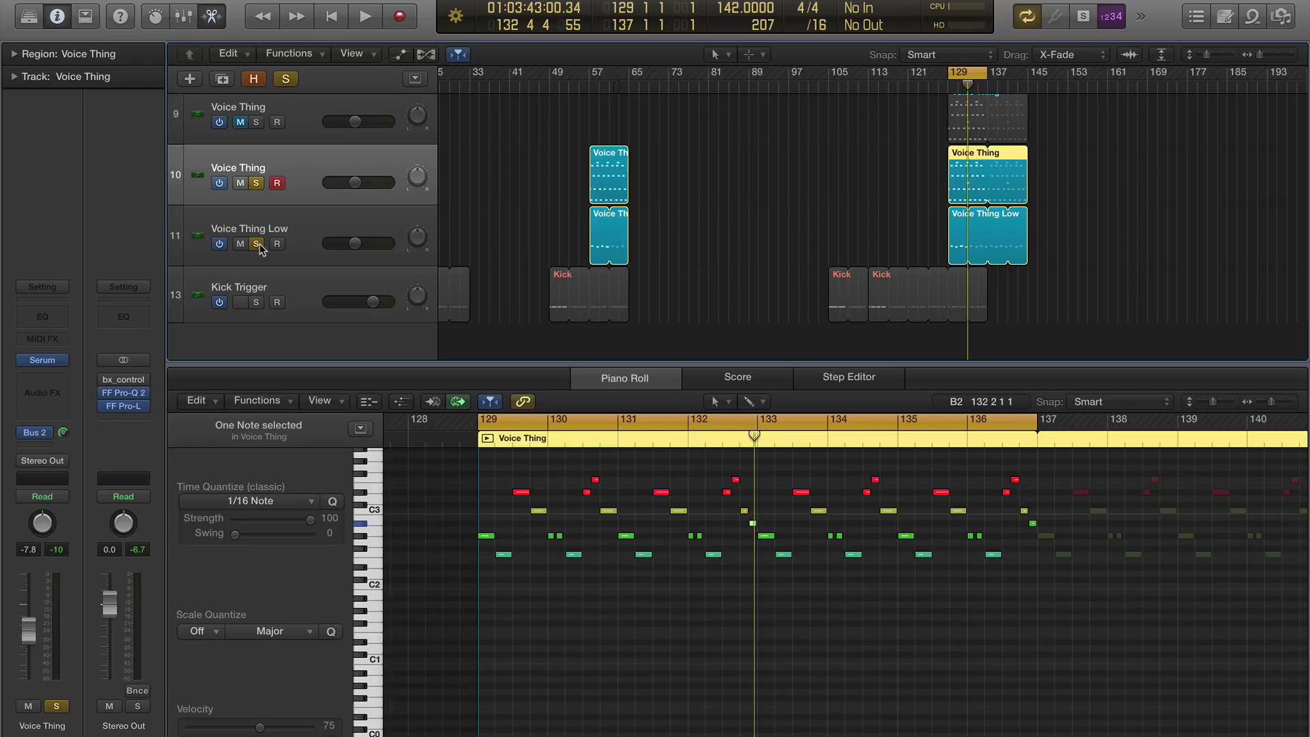
pyautogui.press('space')
pyautogui.click(276, 231)
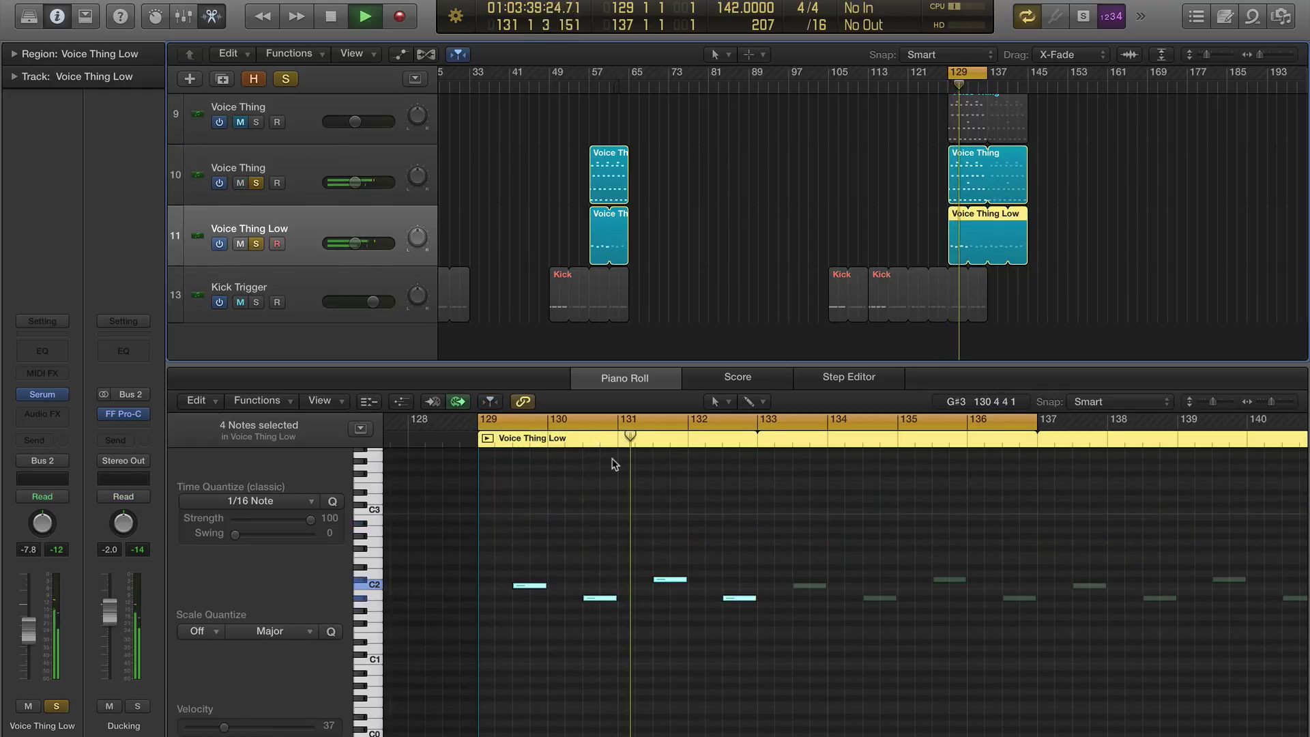
pyautogui.scroll(-2, 625, 471)
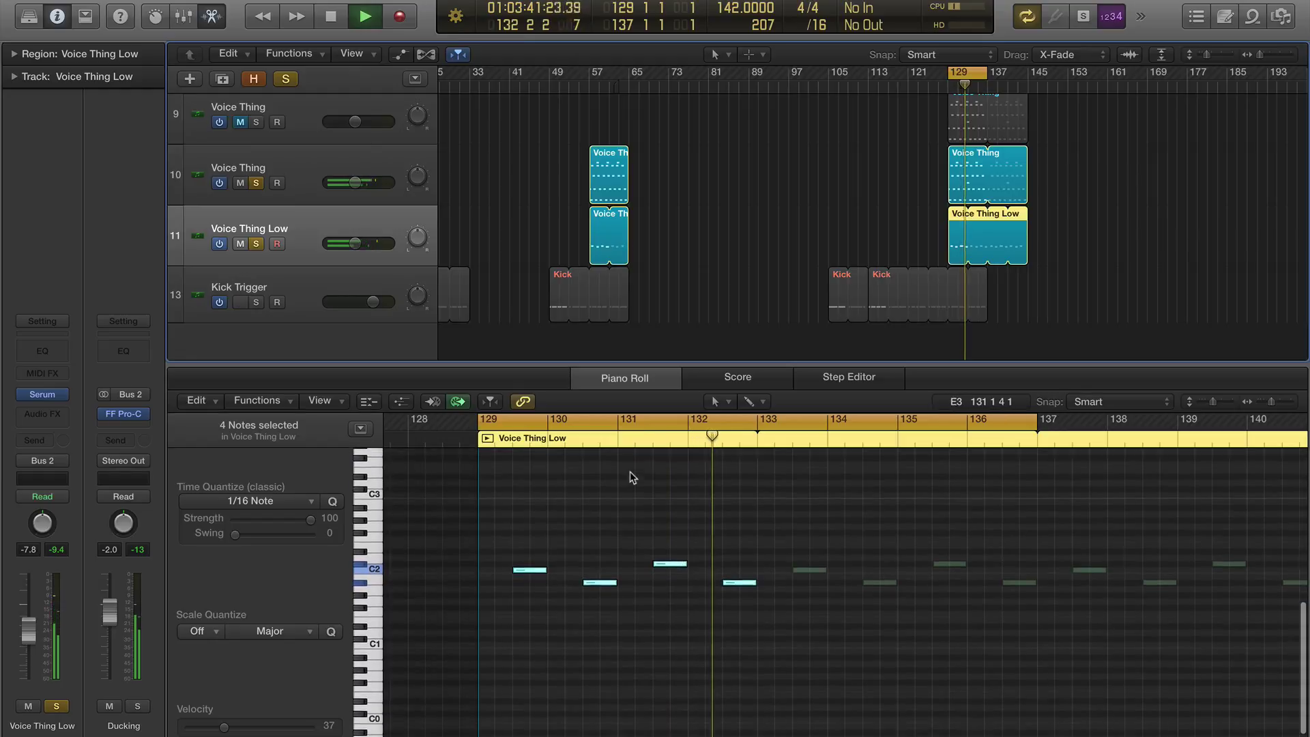
pyautogui.scroll(-5, 631, 476)
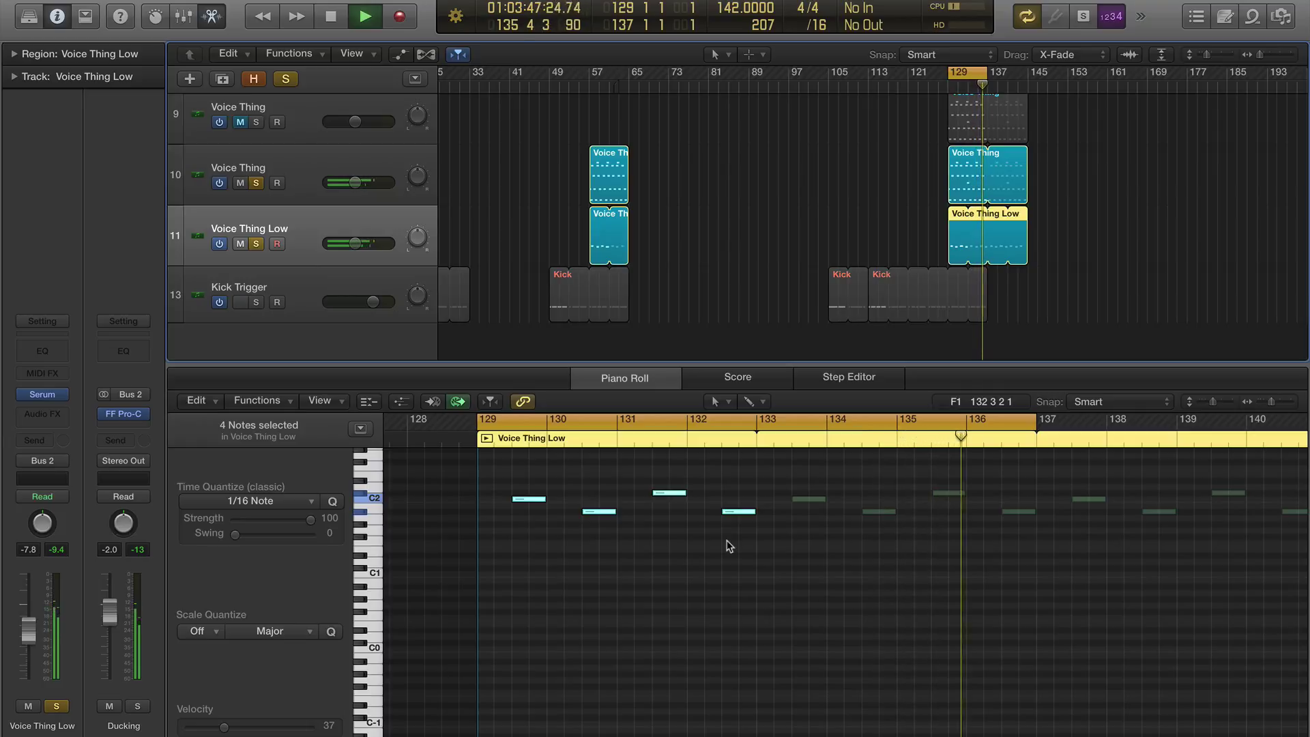
pyautogui.press('space')
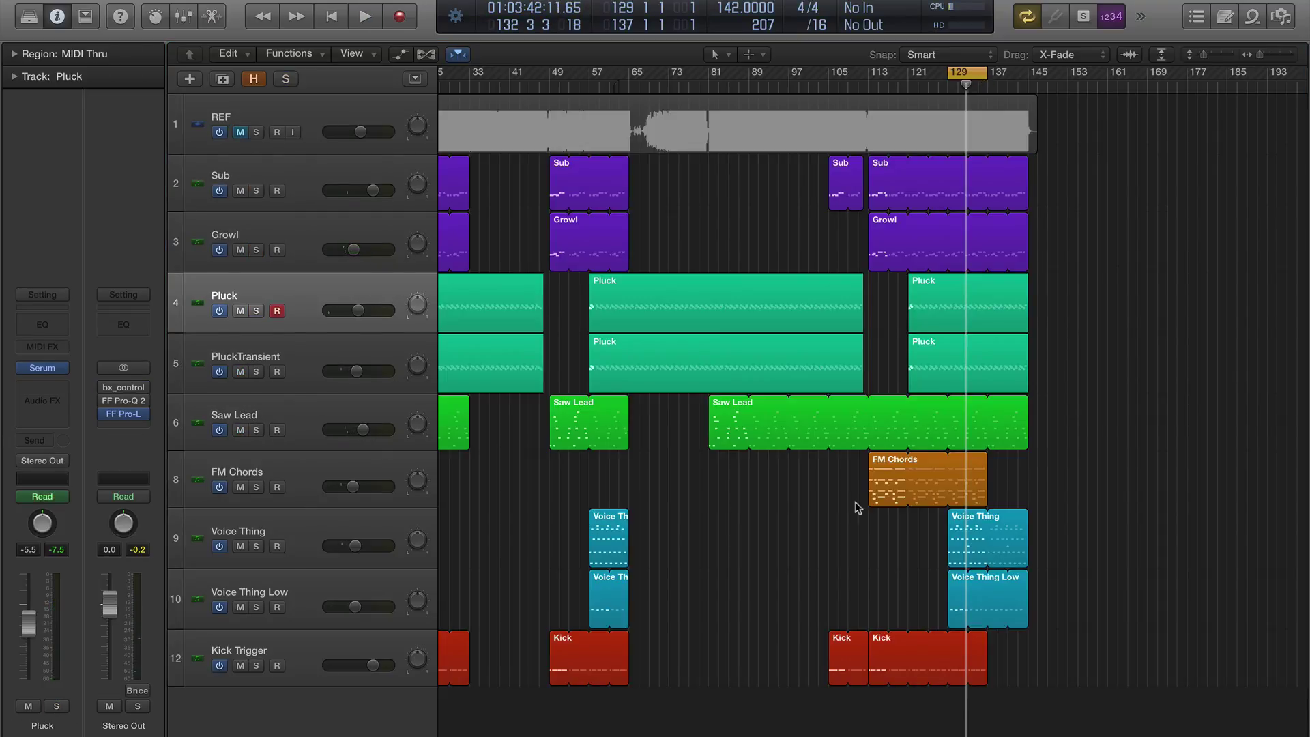
# Show the mixer and open the Ducking channel's FF Pro-C compressor, moving its window clear of the channel strips
pyautogui.press('x')
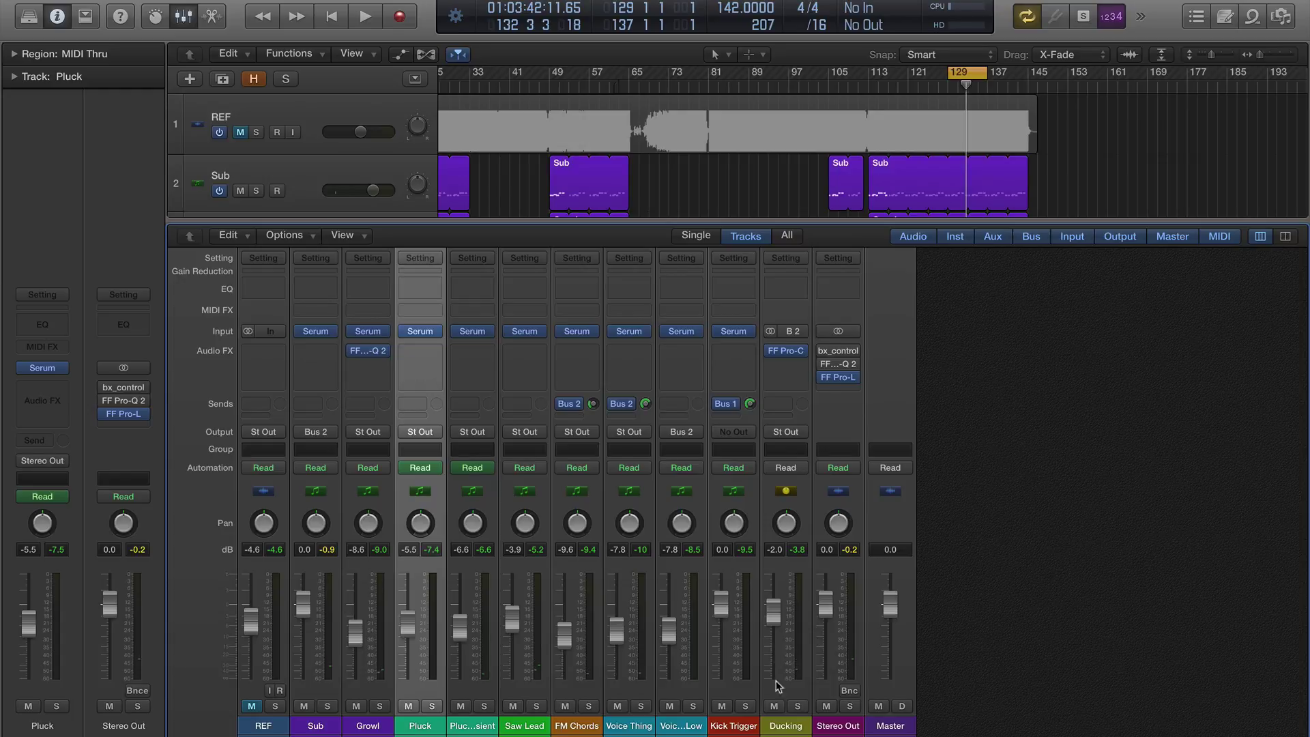
pyautogui.click(789, 353)
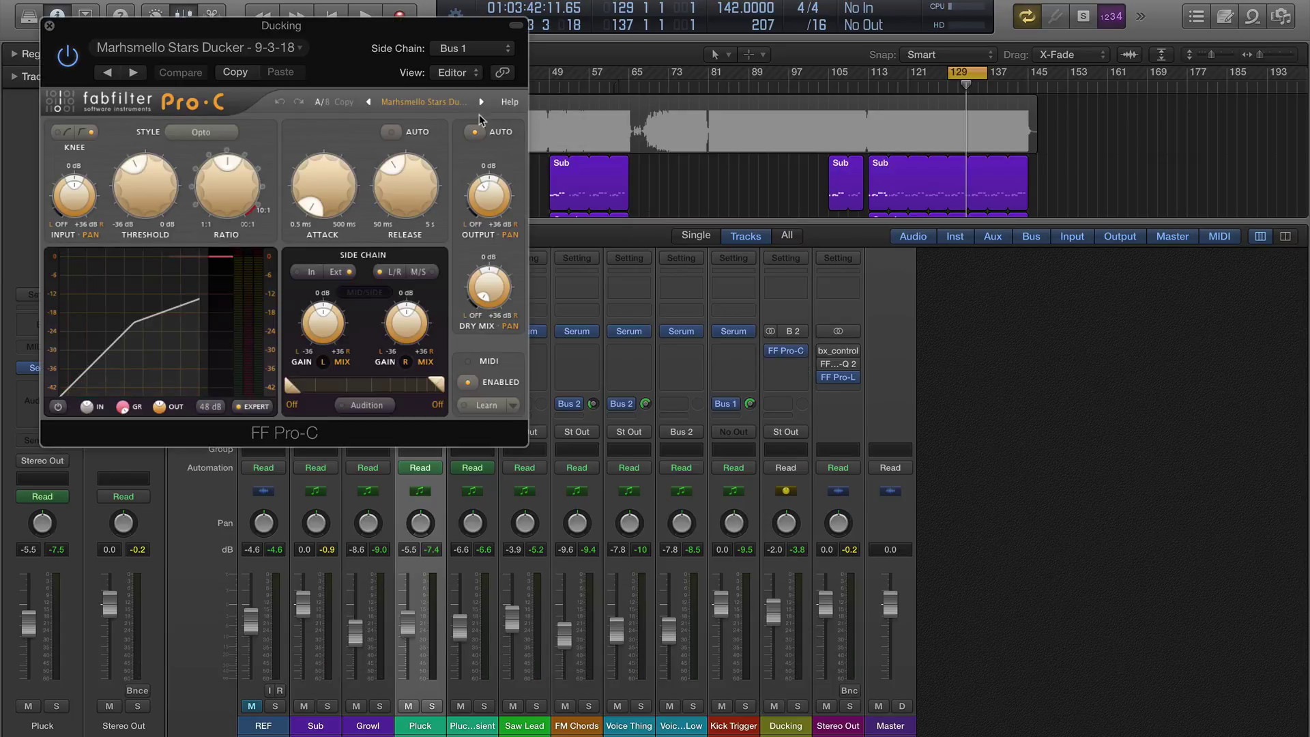
pyautogui.moveTo(420, 45); pyautogui.dragTo(1189, 67)
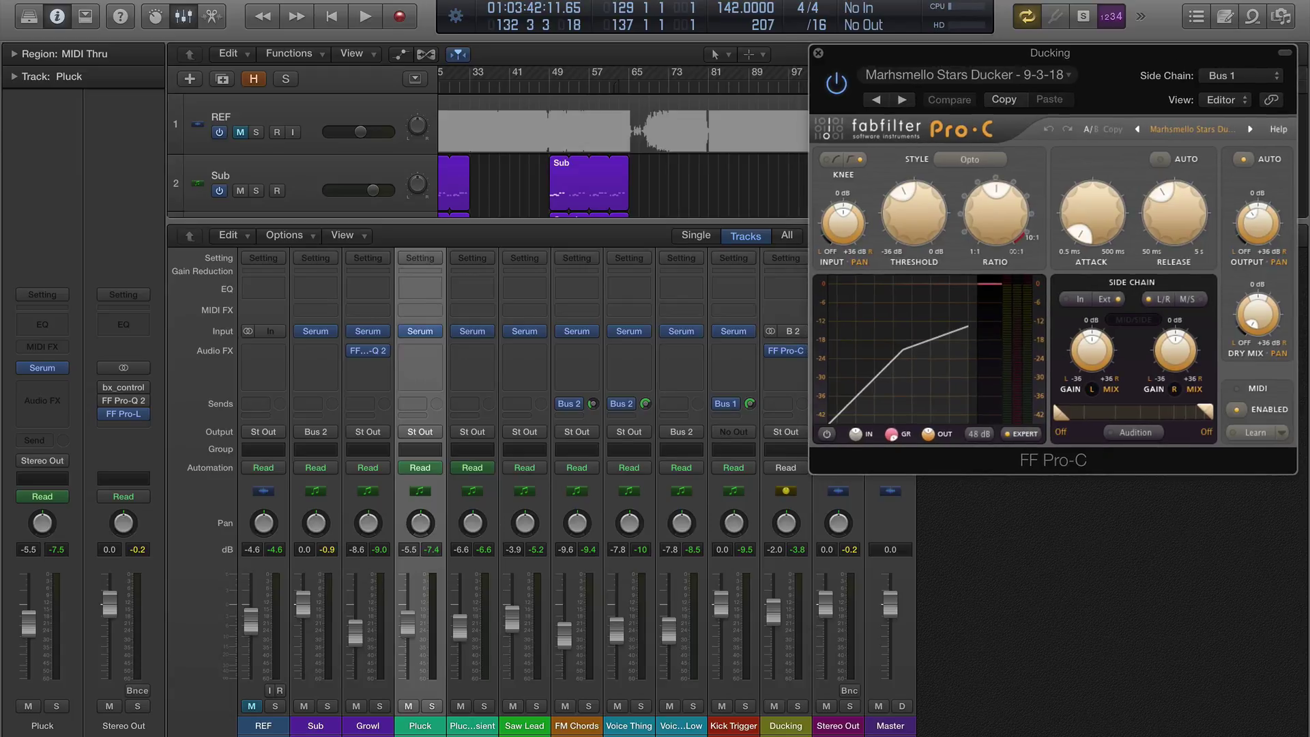
# Solo Voice Thing and Voice Thing Low, then add Kick Trigger to the solo during playback to check the sidechain ducking
pyautogui.click(640, 710)
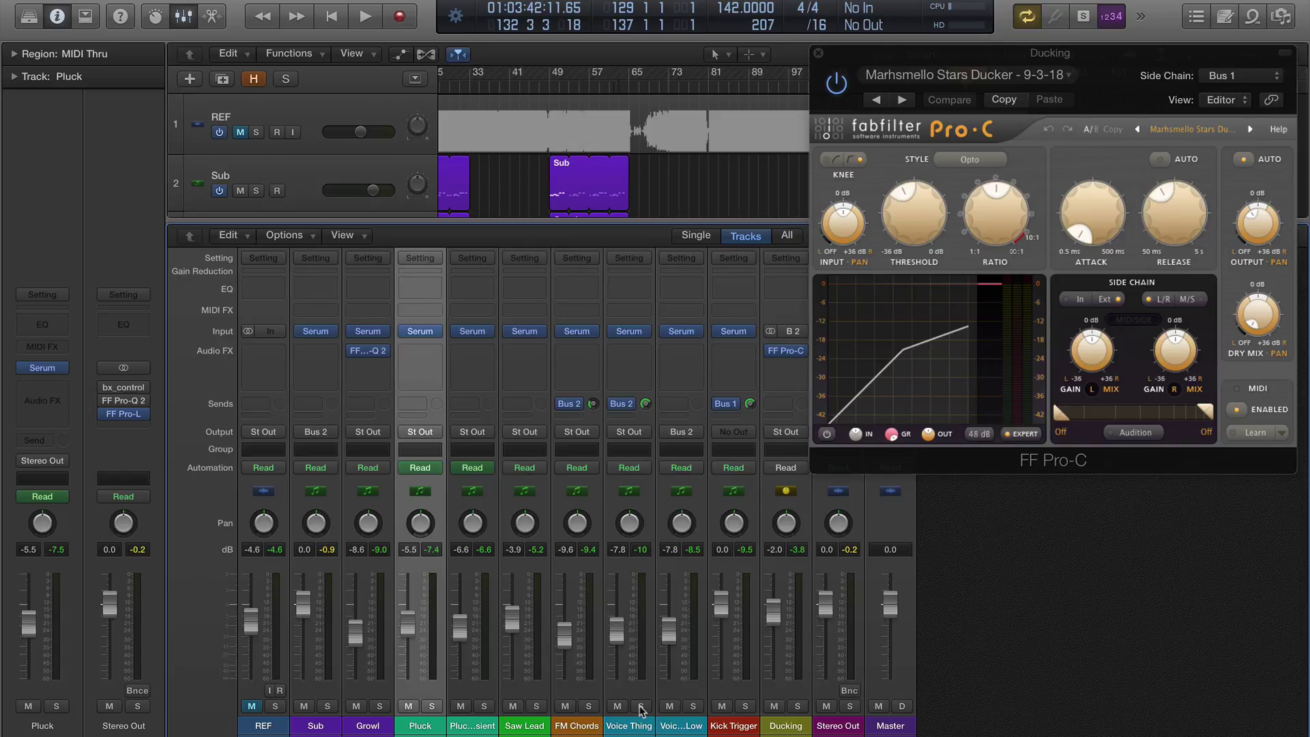
pyautogui.click(640, 706)
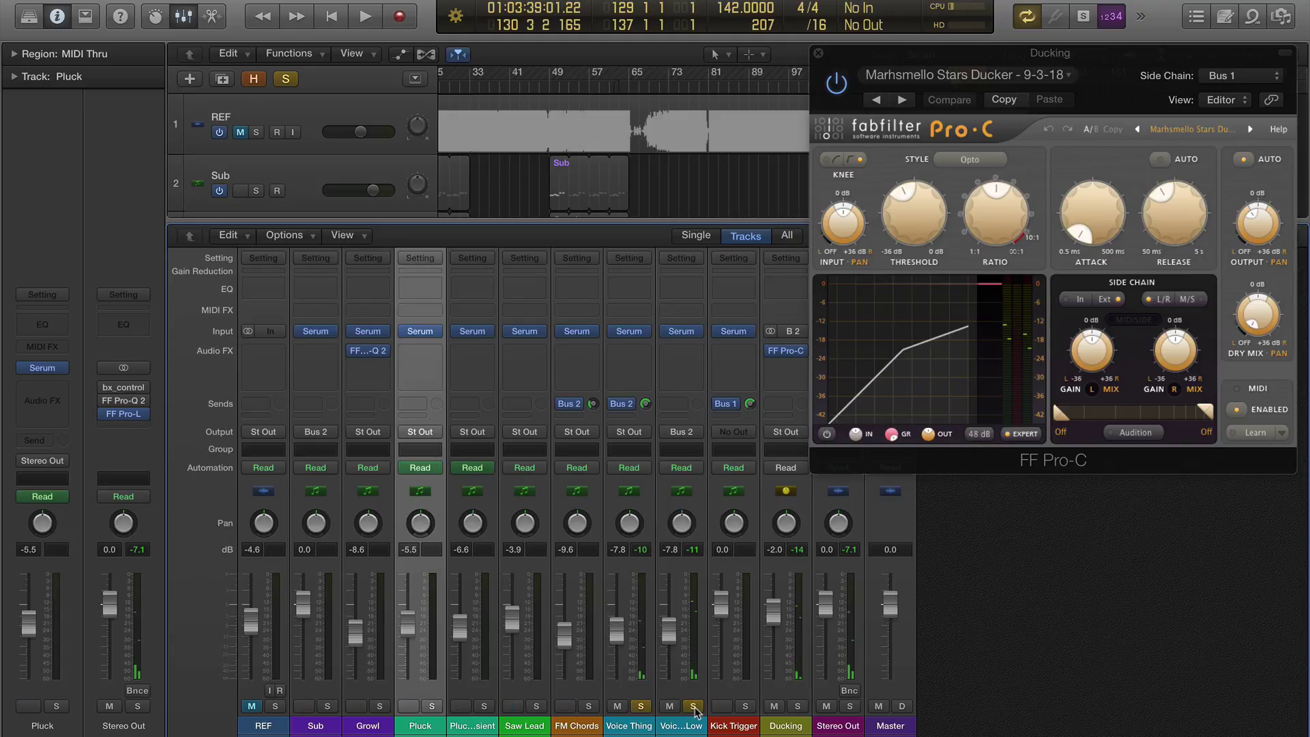
pyautogui.press('space')
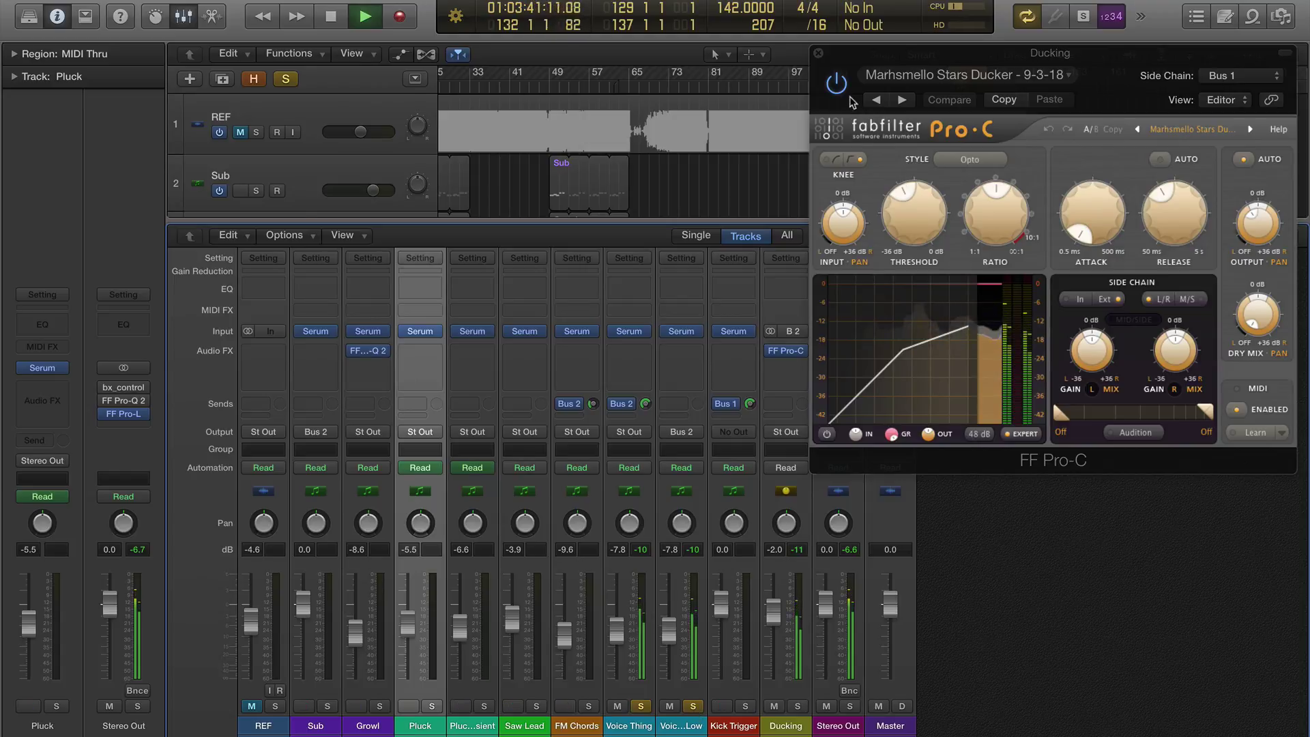
pyautogui.click(746, 706)
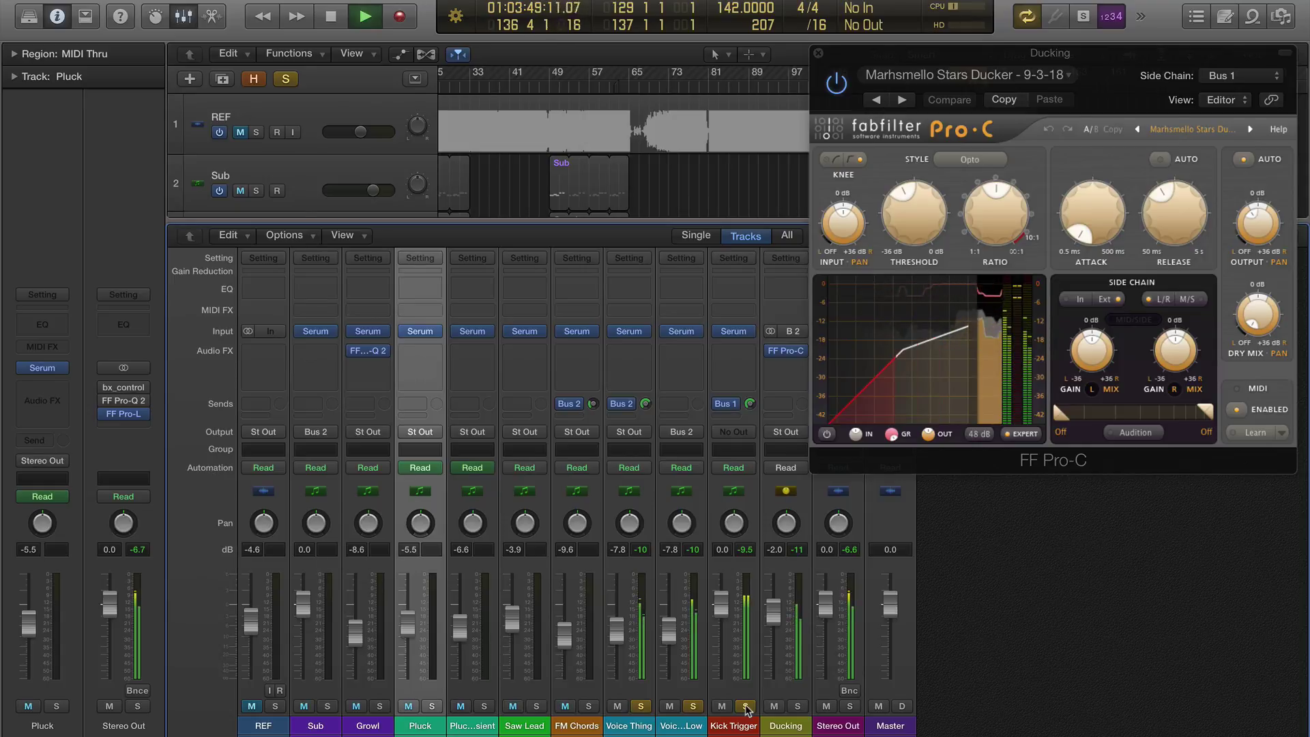
pyautogui.press('space')
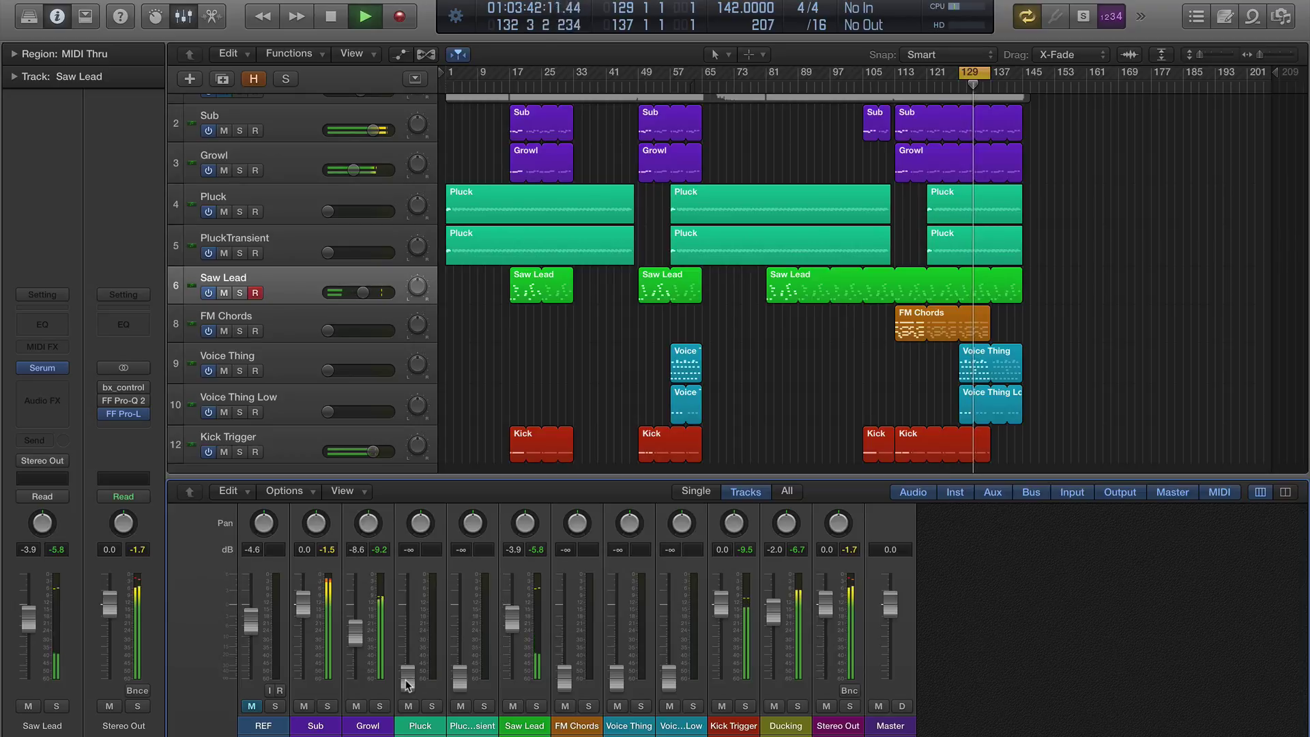
# During looped playback, raise the faders of PluckTransient to -6.6 dB, Pluck to -5.5 dB and Voice Thing to -6.8 dB, then stop
pyautogui.moveTo(456, 687); pyautogui.dragTo(455, 635)
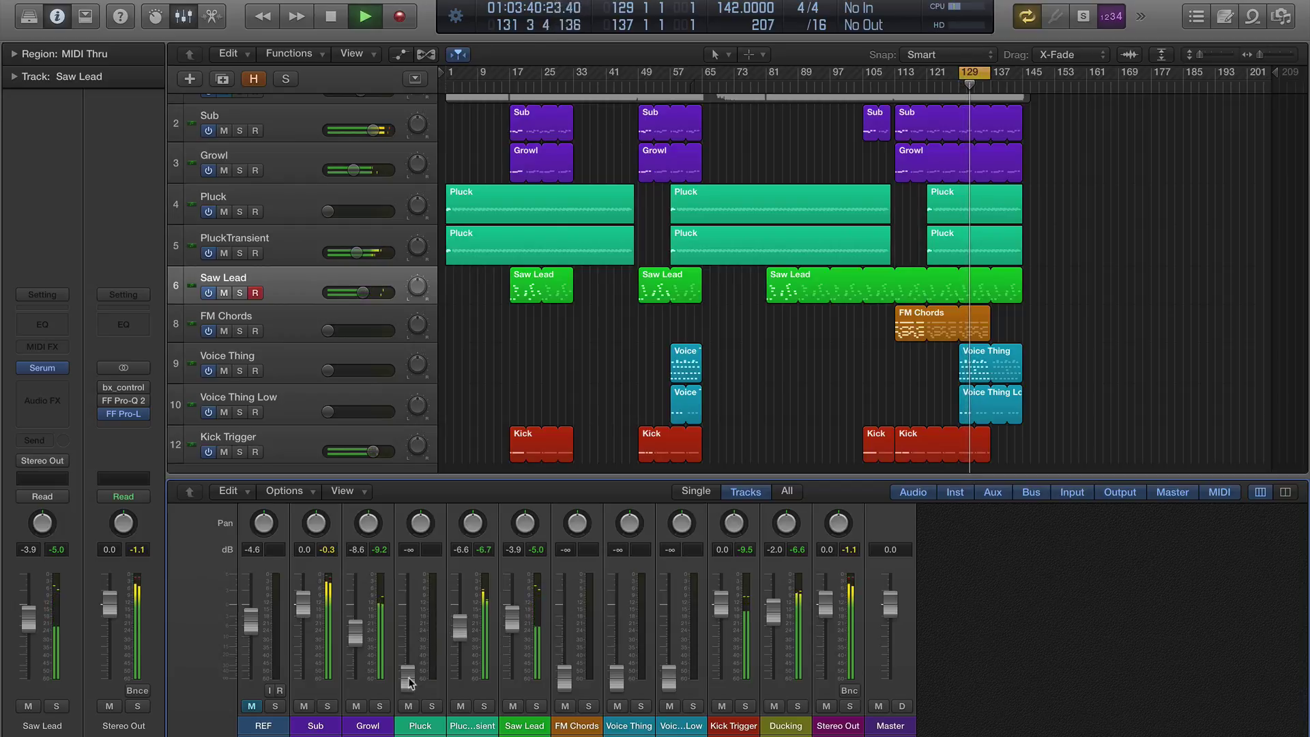
pyautogui.moveTo(407, 675); pyautogui.dragTo(408, 651)
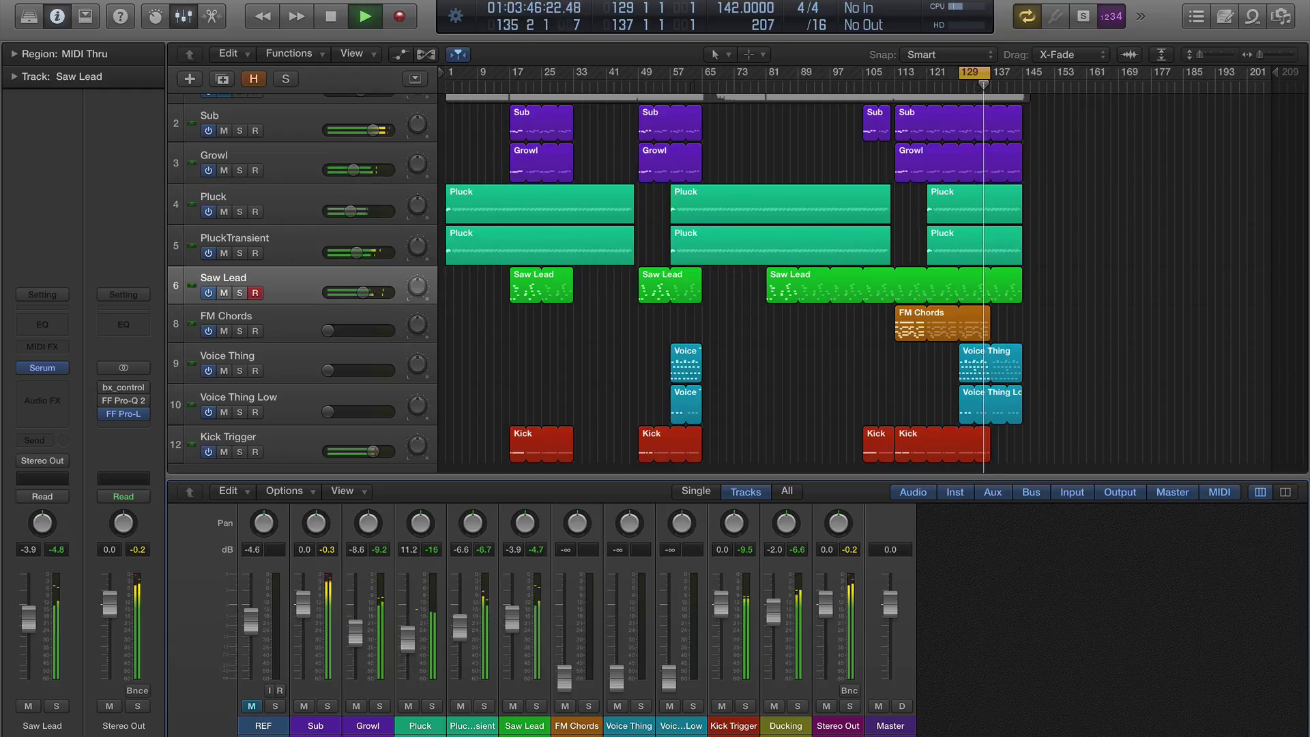
pyautogui.moveTo(407, 638); pyautogui.dragTo(408, 627)
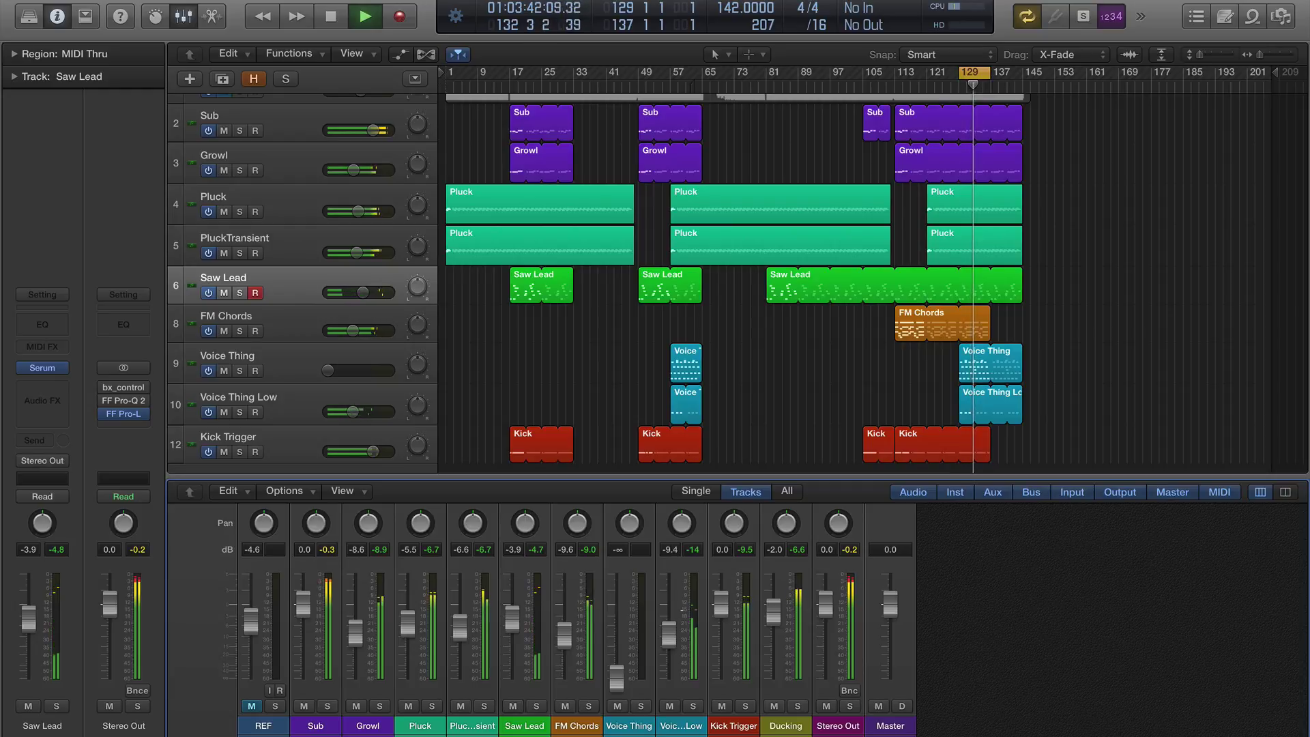
pyautogui.moveTo(616, 675); pyautogui.dragTo(617, 626)
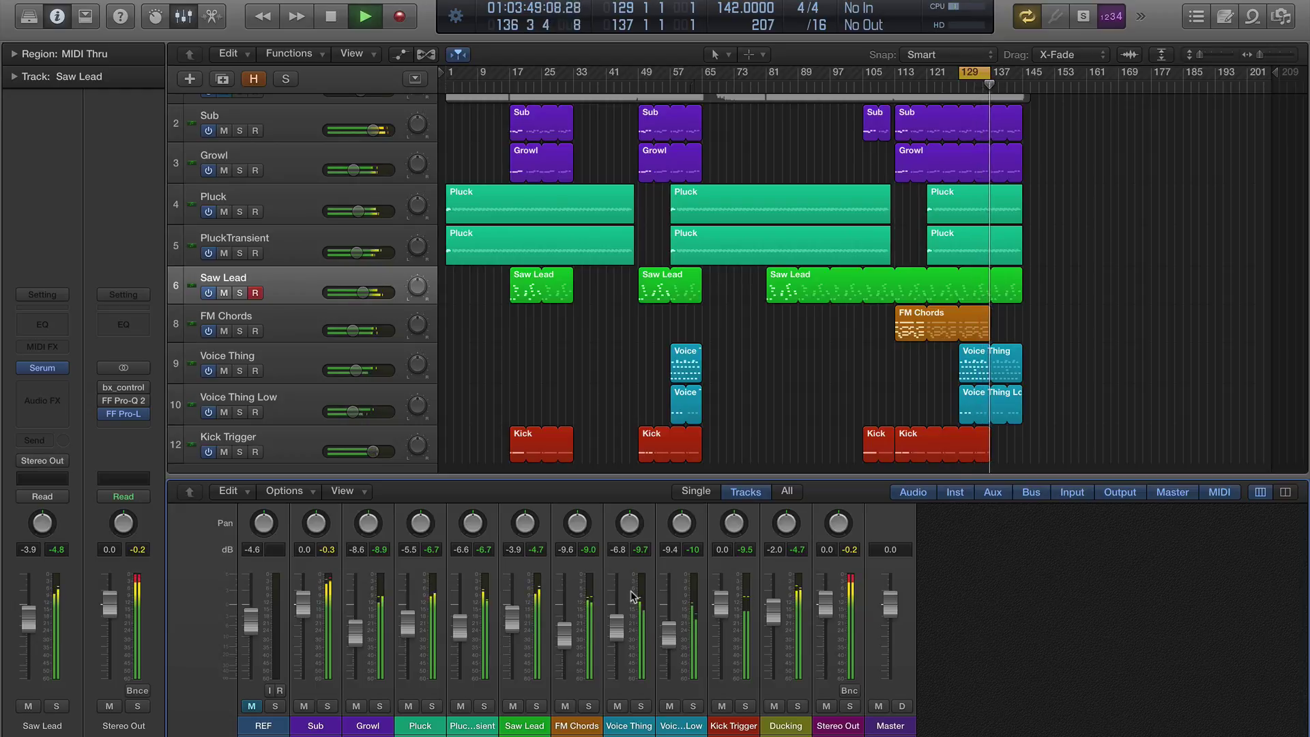
pyautogui.press('space')
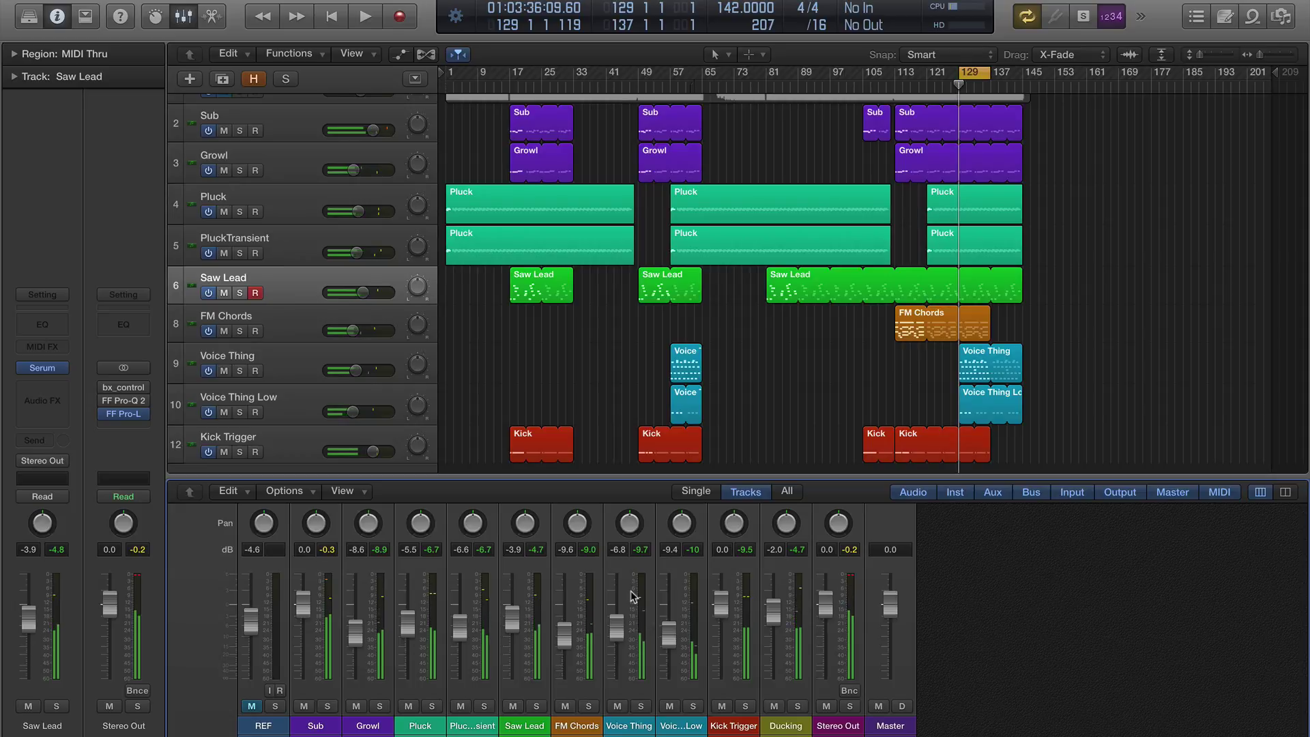